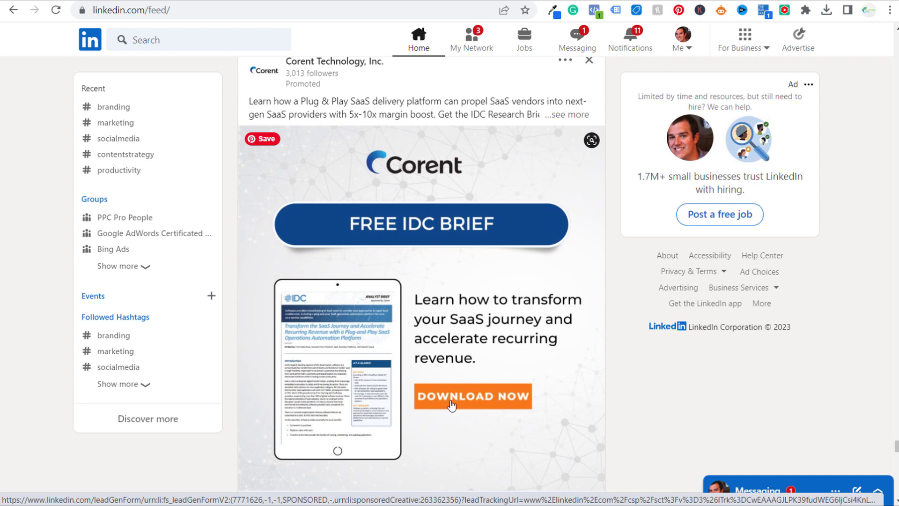
Open the lead form from the Corent Technology ad image, close it, and view the ad down to its download option.
left_click(484, 406)
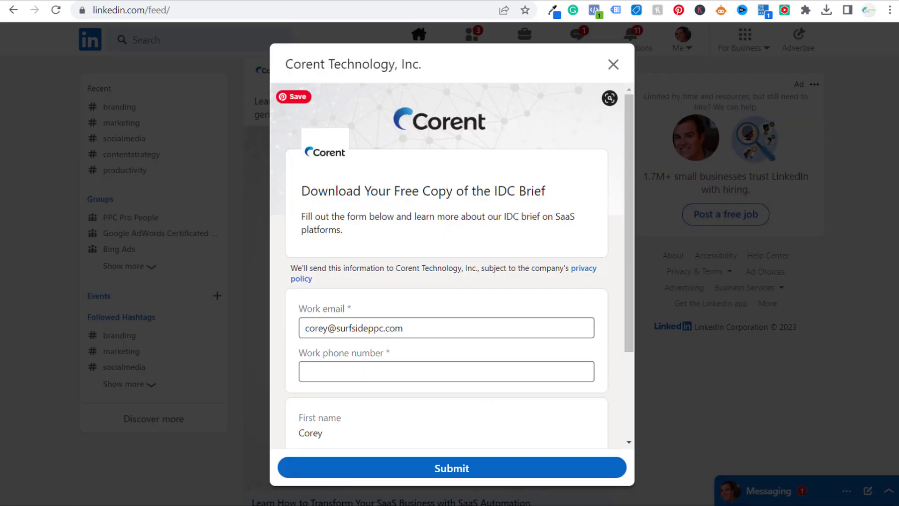
left_click(613, 64)
scroll(431, 252, "down", 1)
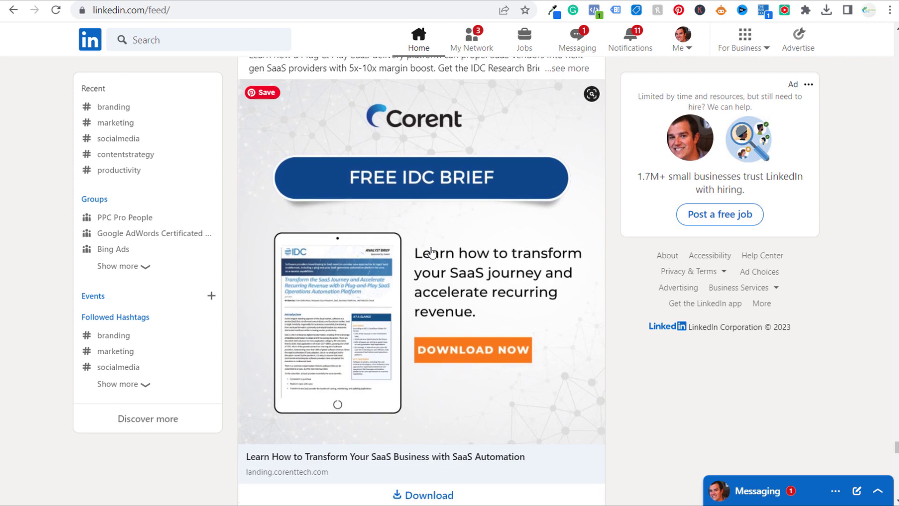
scroll(431, 253, "down", 1)
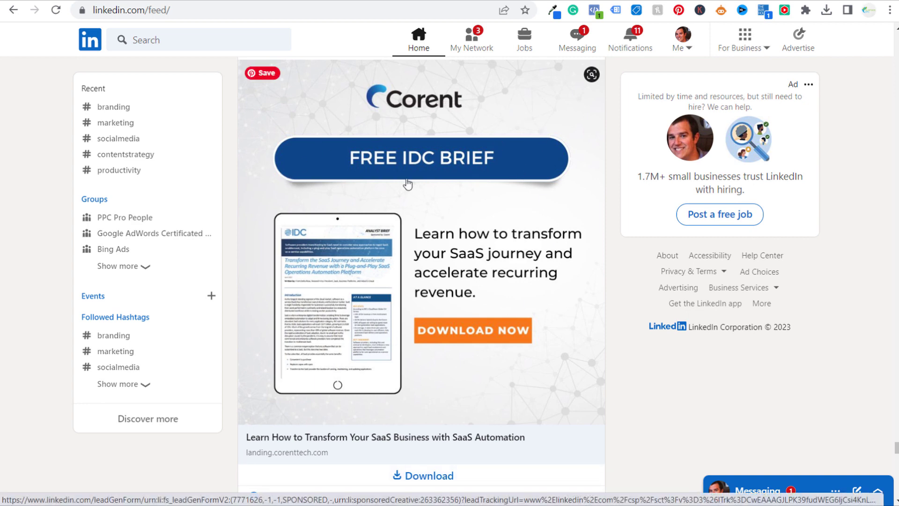
scroll(333, 317, "down", 1)
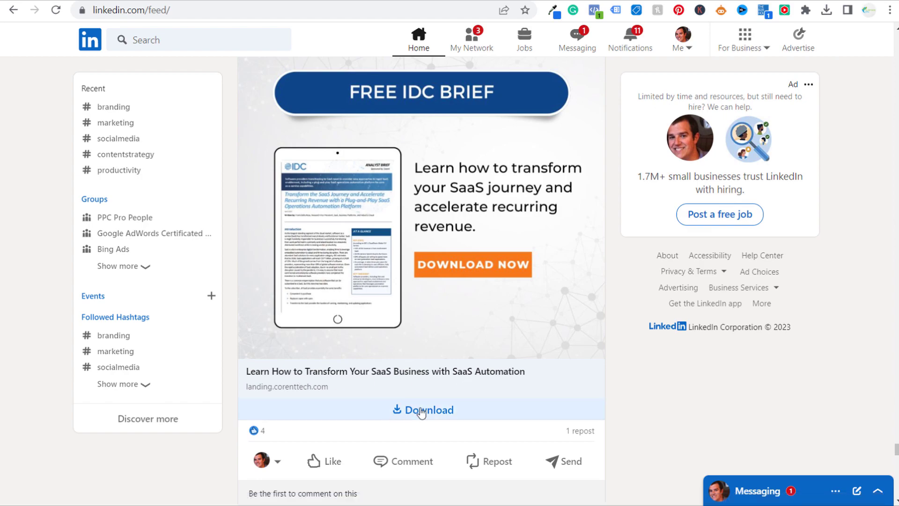
Open the Corent ad's download form, review its headline, contact fields and profile fields, close it and look over the ad again.
left_click(429, 411)
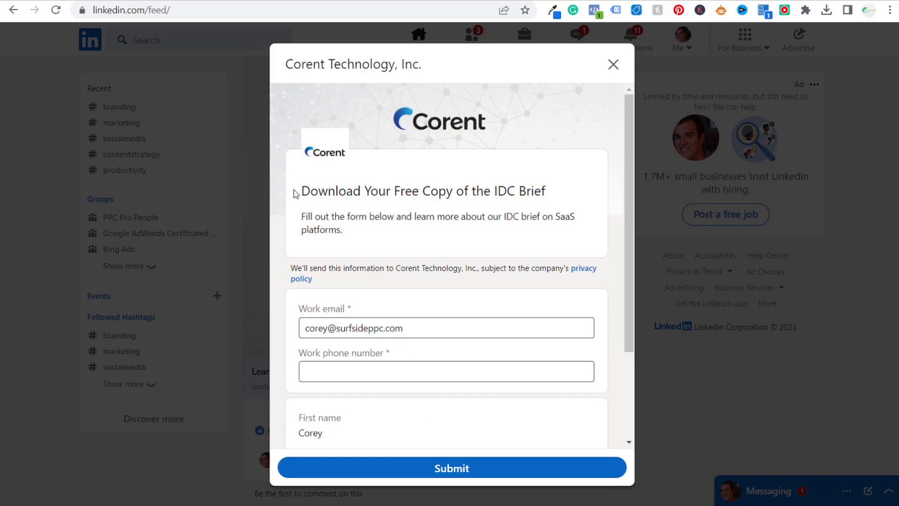
left_click_drag(302, 190, 519, 191)
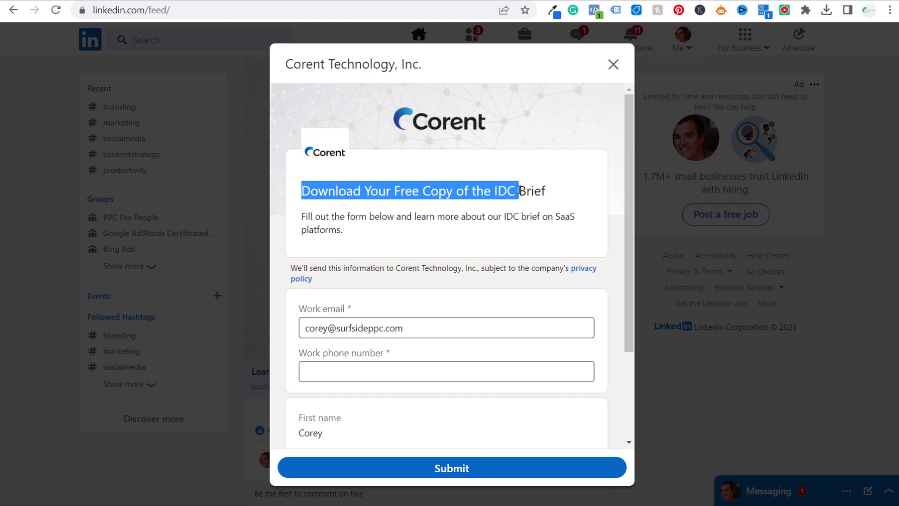
left_click(539, 191)
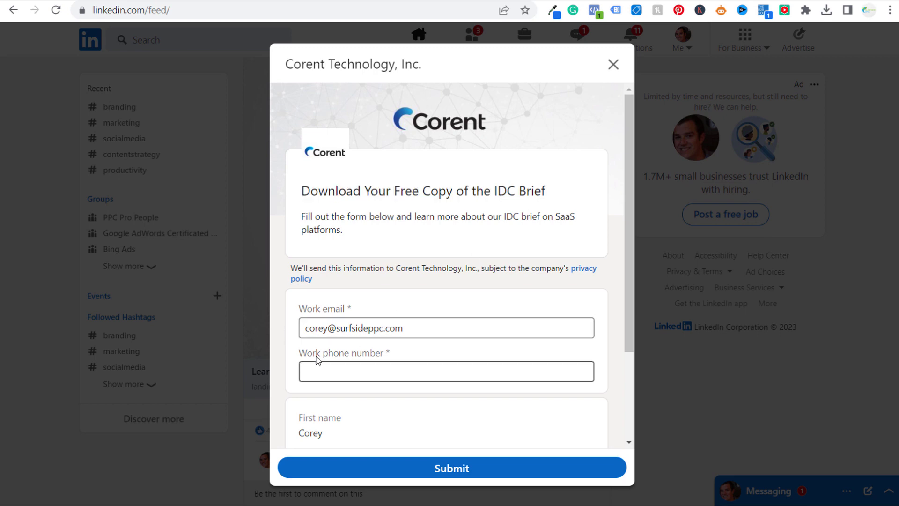
scroll(450, 296, "down", 3)
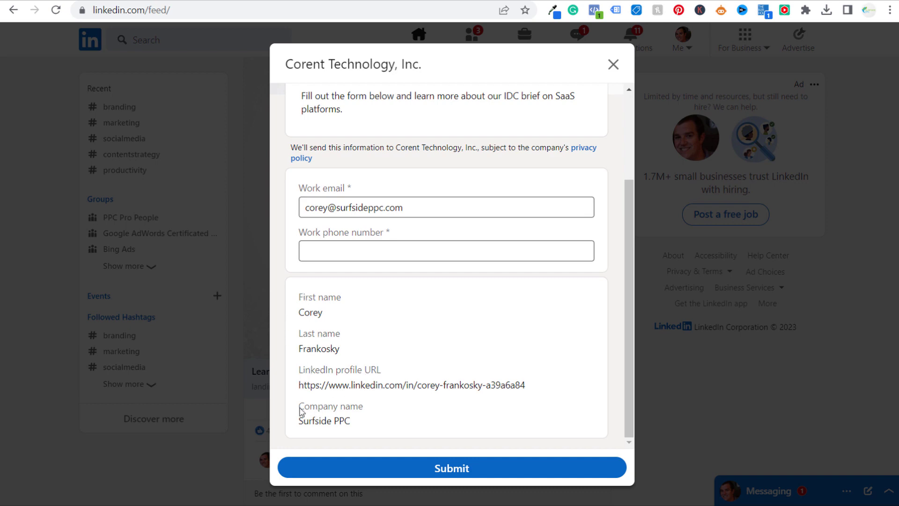
left_click(377, 261)
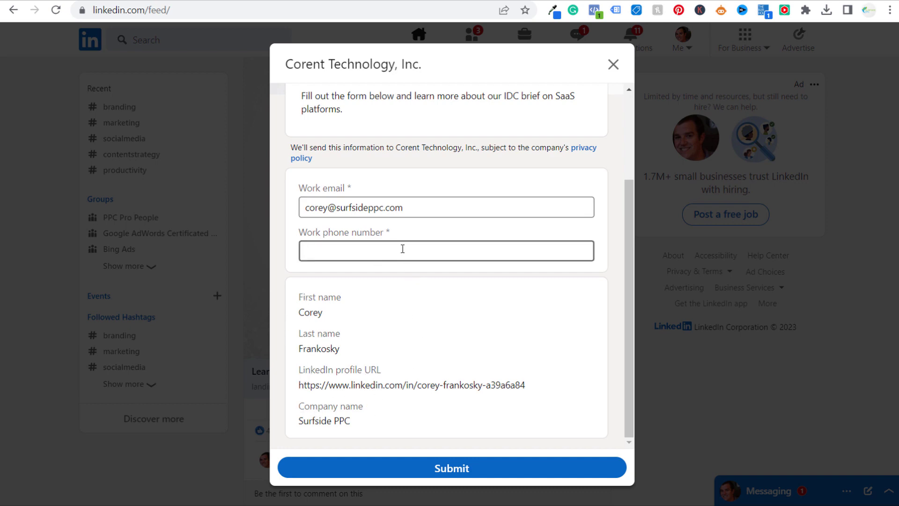
left_click(613, 66)
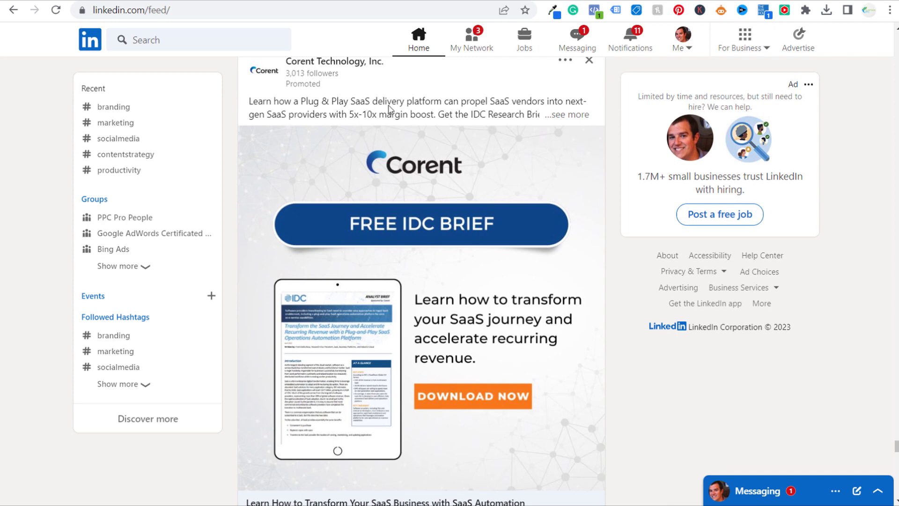
scroll(335, 295, "down", 1)
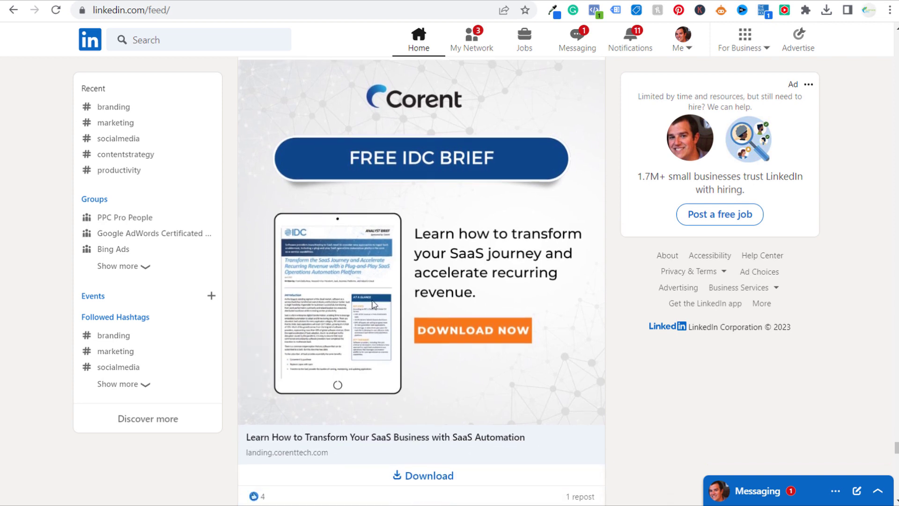
scroll(370, 301, "up", 1)
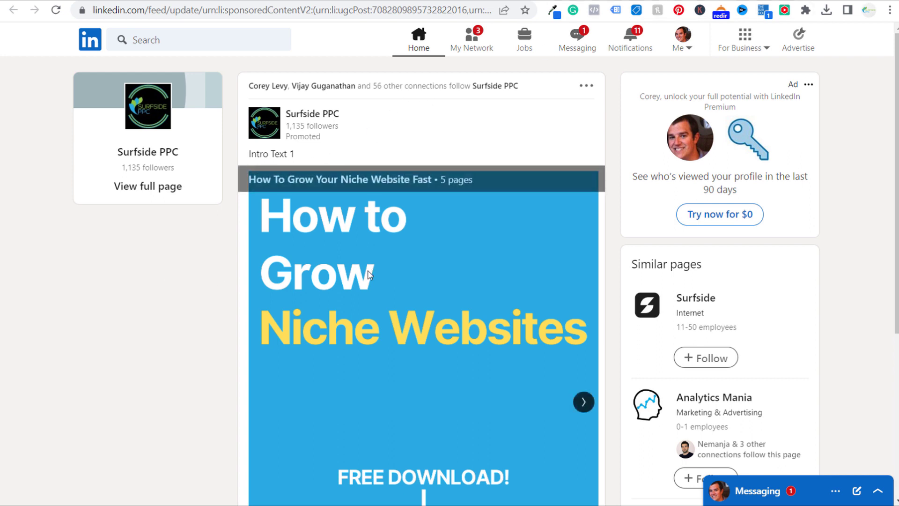
Examine the Surfside PPC document ad from intro text to download option and preview the document's second page.
scroll(157, 310, "down", 1)
scroll(157, 310, "down", 3)
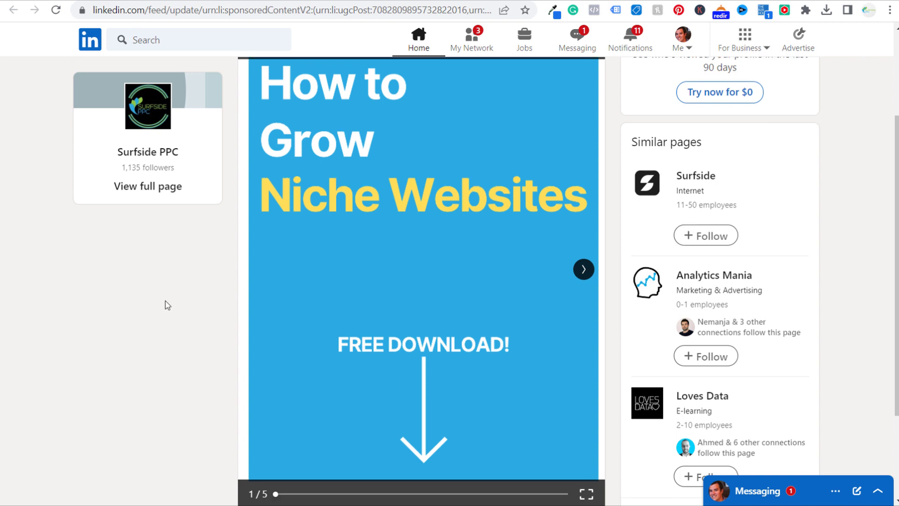
scroll(196, 322, "down", 3)
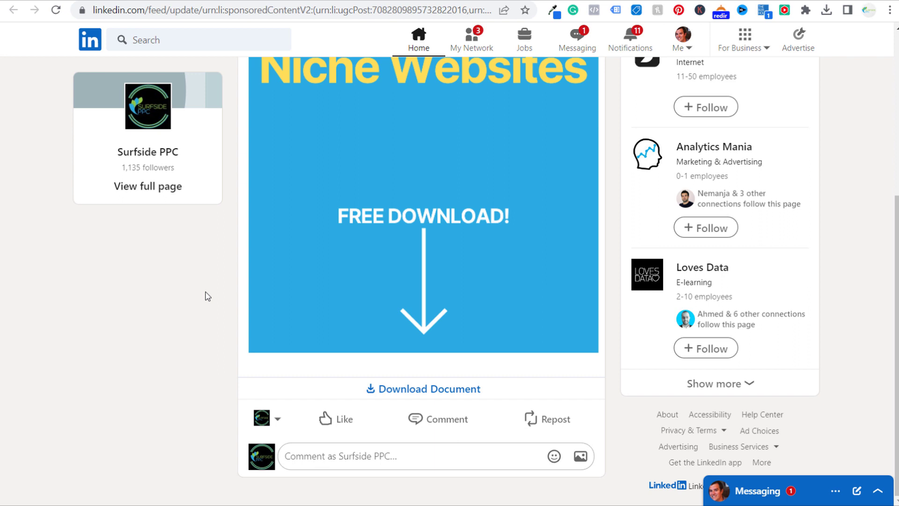
scroll(208, 296, "up", 2)
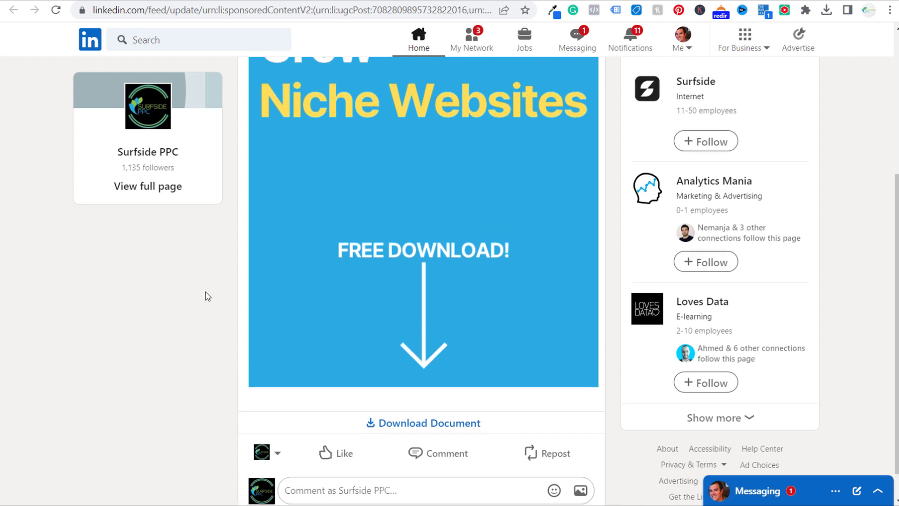
left_click(584, 207)
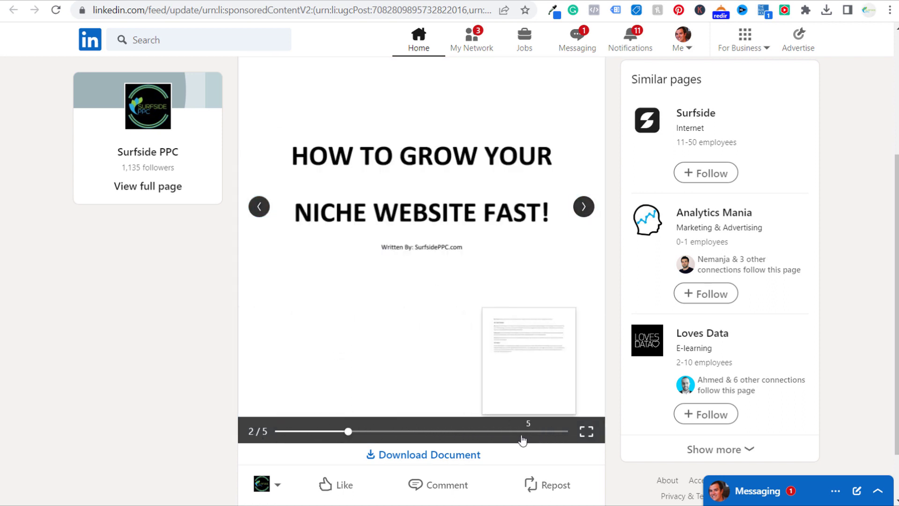
scroll(189, 360, "up", 4)
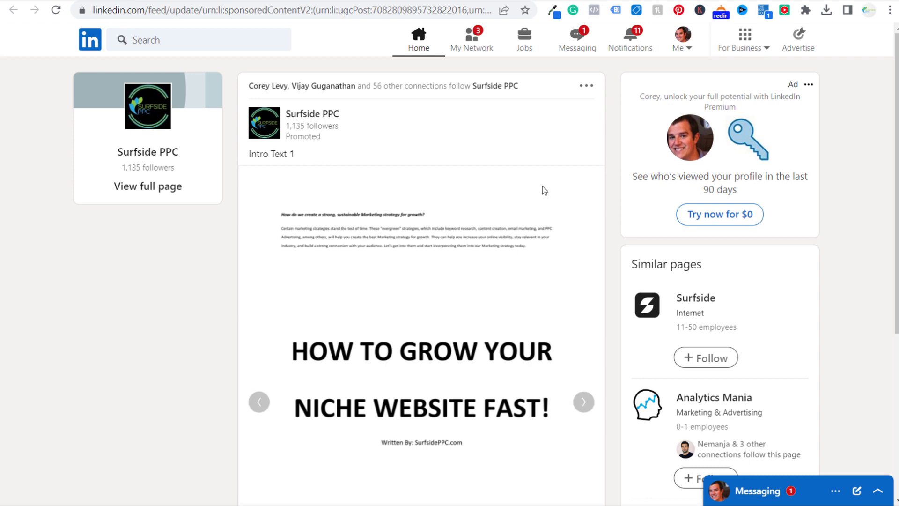
Compare against the Corent ad in the feed, and return the Surfside PPC ad's document preview to its first page.
key("alt+Left")
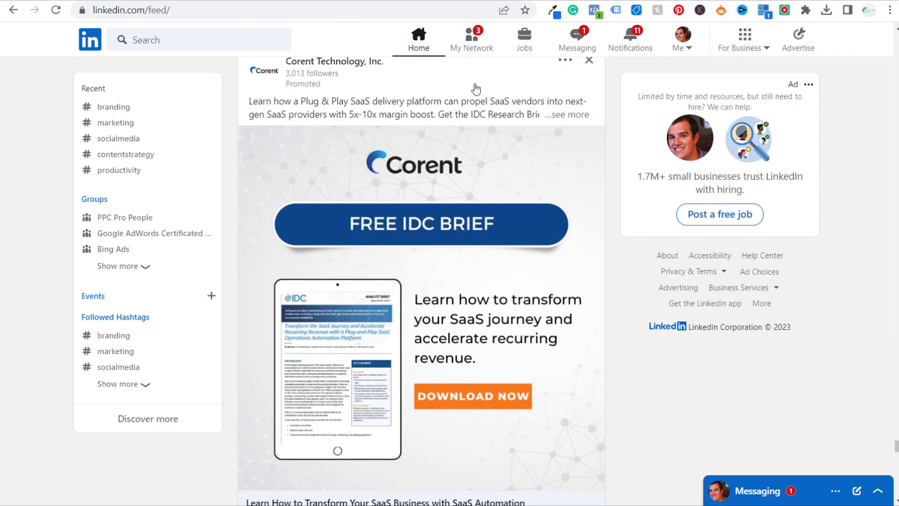
key("alt+Right")
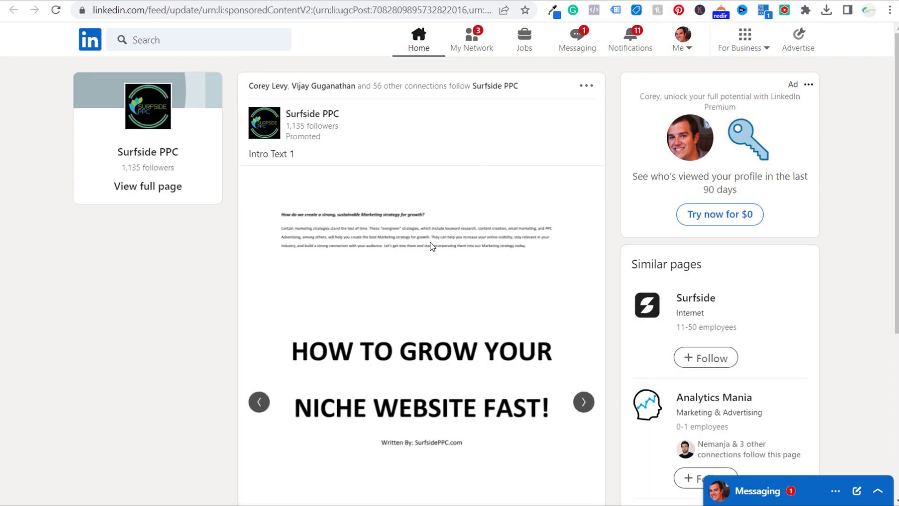
left_click(258, 408)
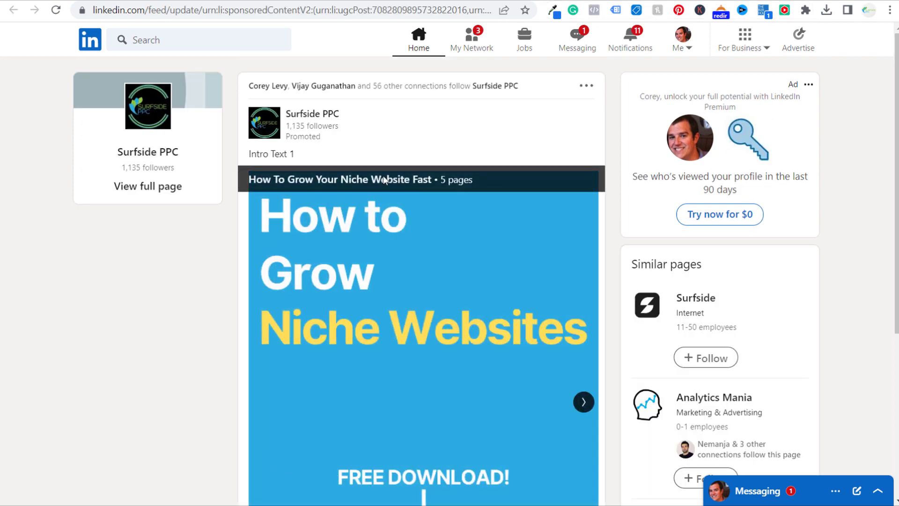
scroll(538, 257, "down", 2)
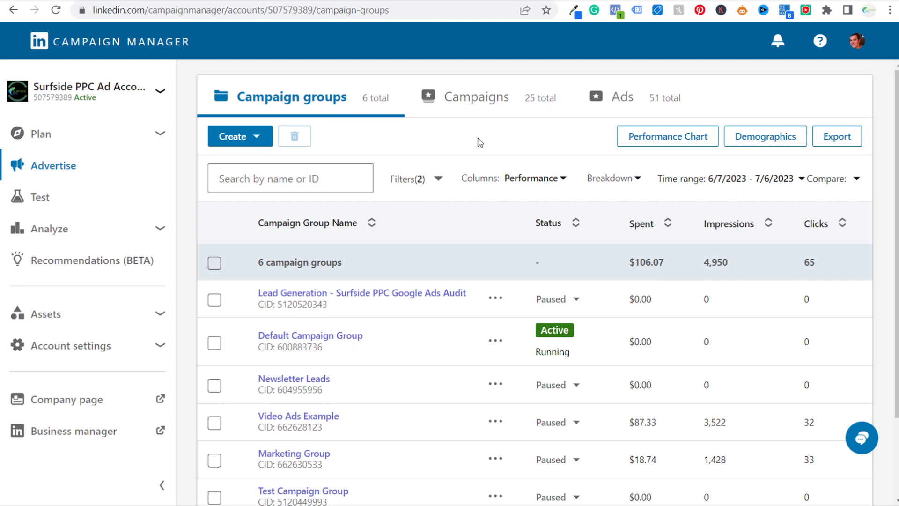
Start a new campaign group in Campaign Manager and name it "Grow Niche Websites Document Ads".
left_click(251, 136)
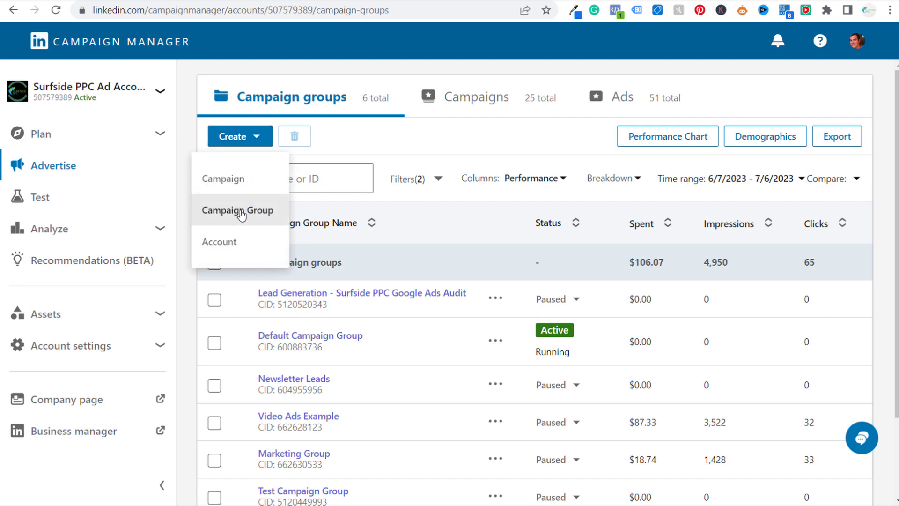
left_click(242, 215)
left_click(241, 248)
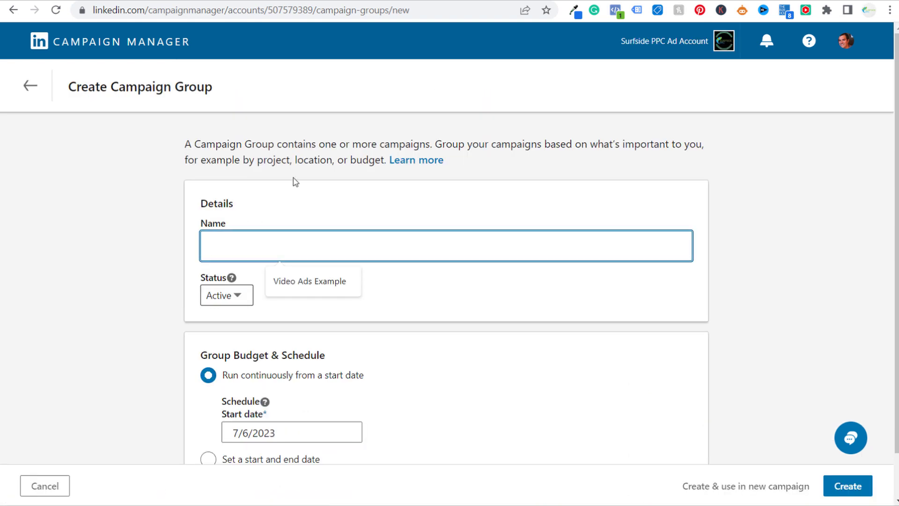
type("Grow Niche Websites Document Ads")
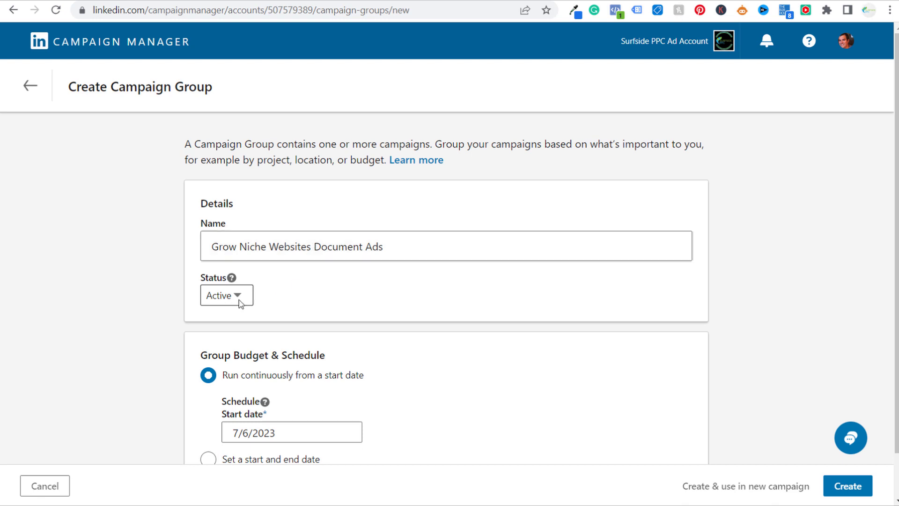
Schedule the campaign group with a start and end date with a budget, running from 7/10/2023 to 7/31/2023.
scroll(543, 281, "down", 1)
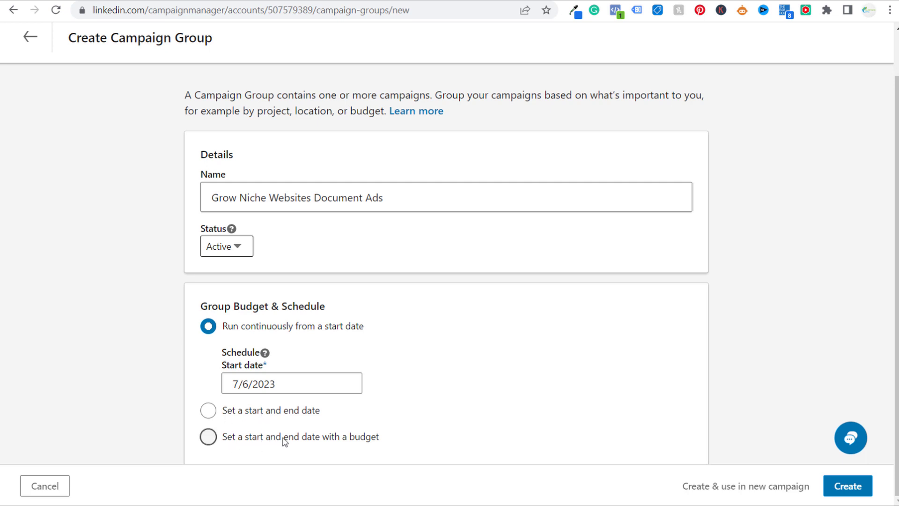
left_click(328, 437)
scroll(475, 338, "down", 1)
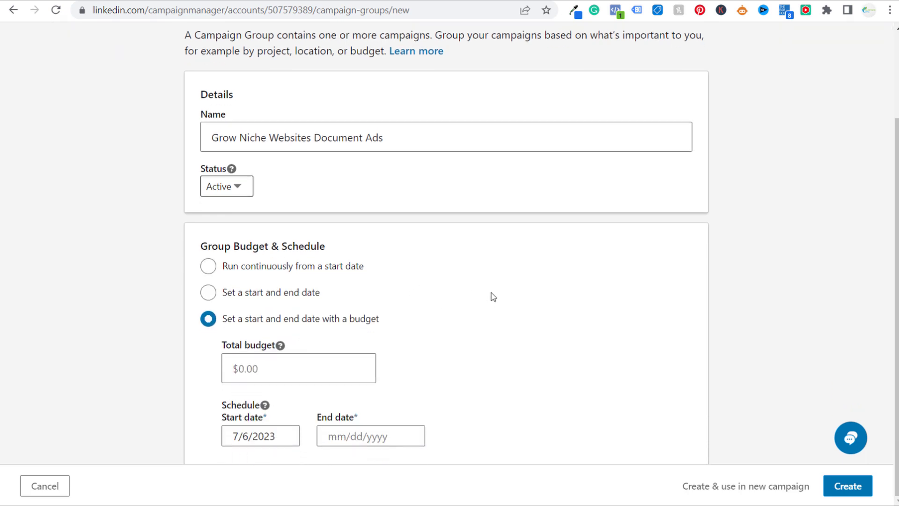
left_click(274, 433)
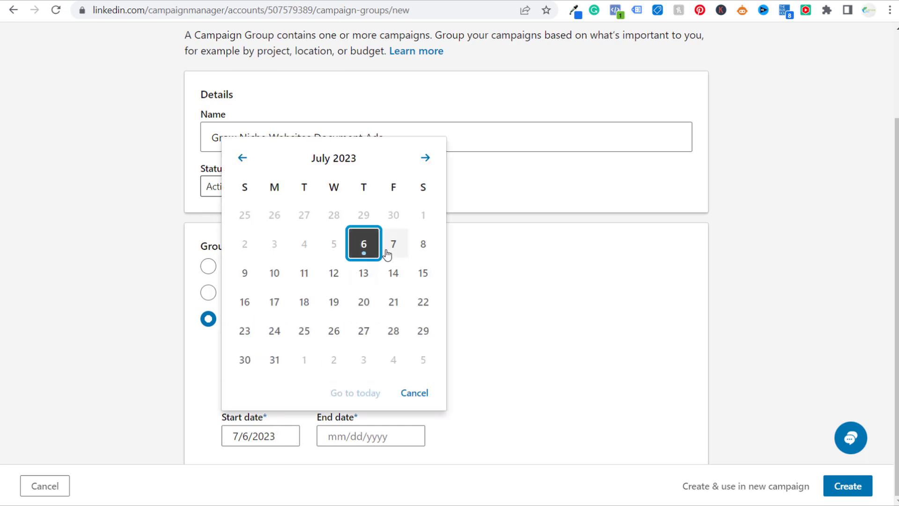
left_click(274, 278)
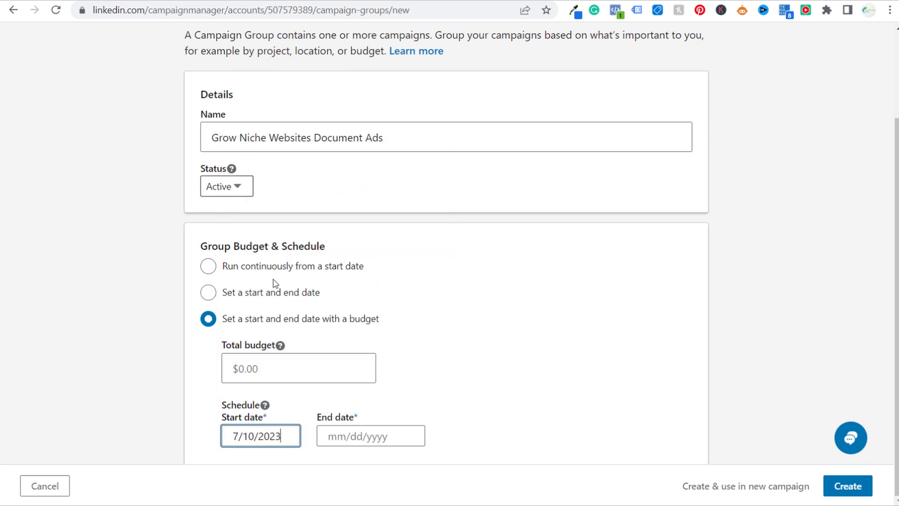
left_click(338, 437)
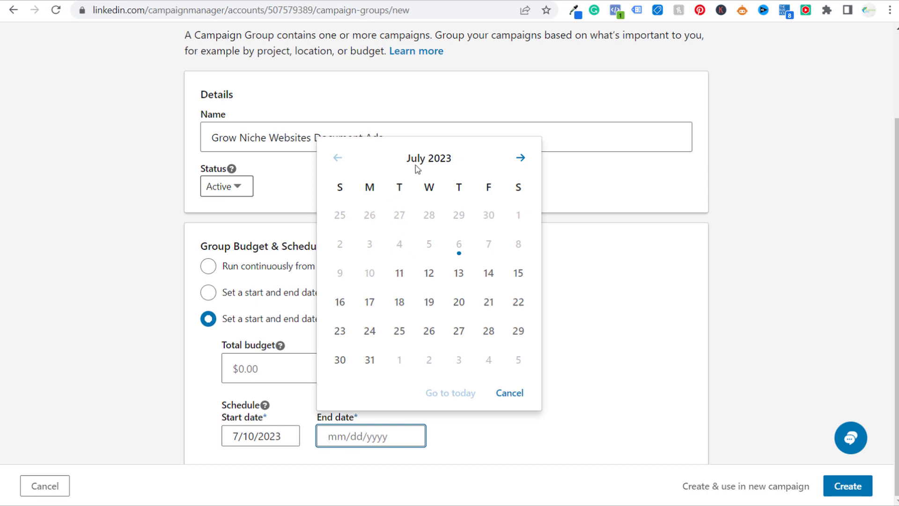
left_click(368, 362)
Set the campaign group's total budget to $5,000.00 and create the group.
left_click(298, 365)
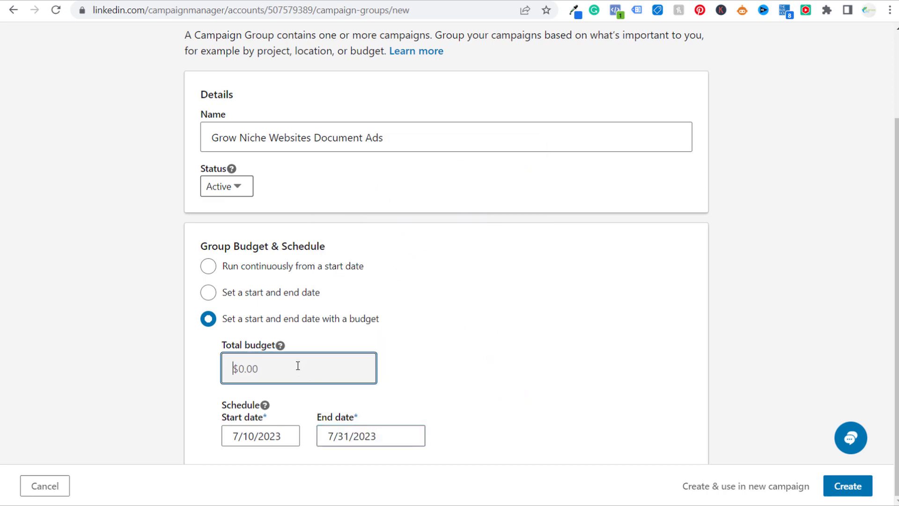
type("5000.00")
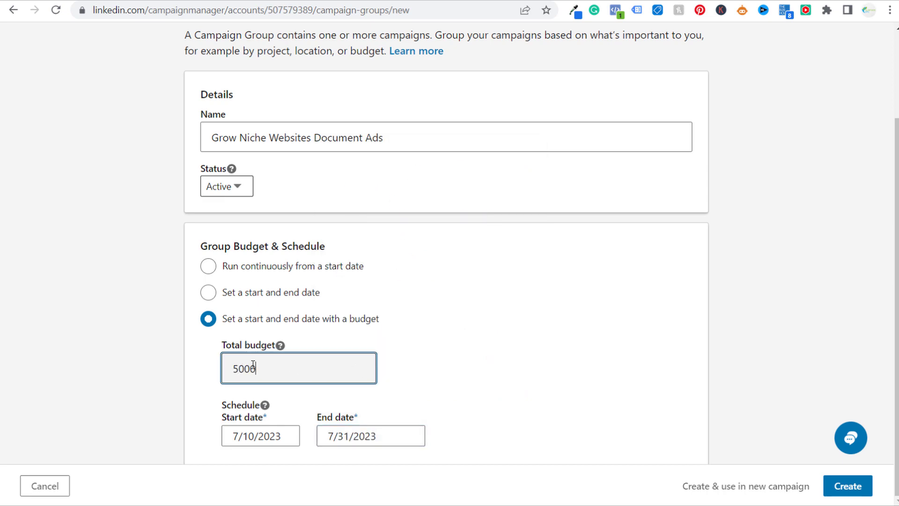
left_click(530, 293)
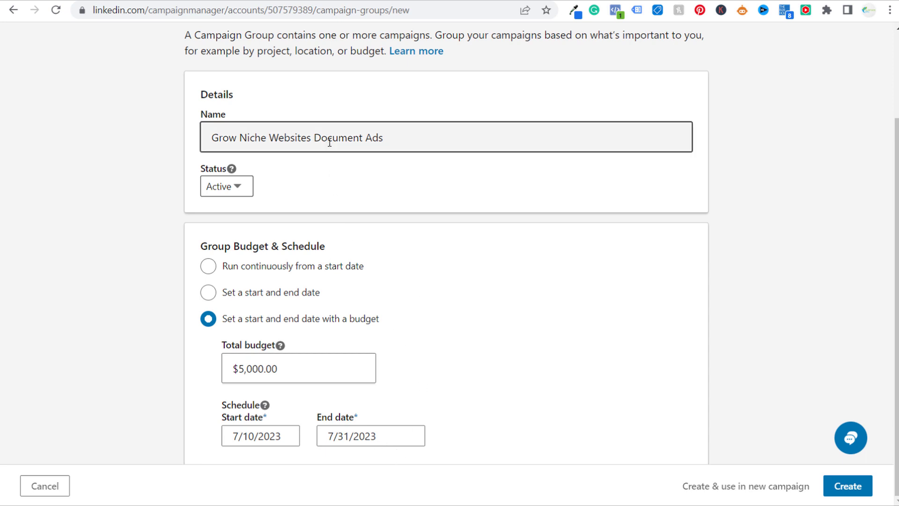
left_click(850, 493)
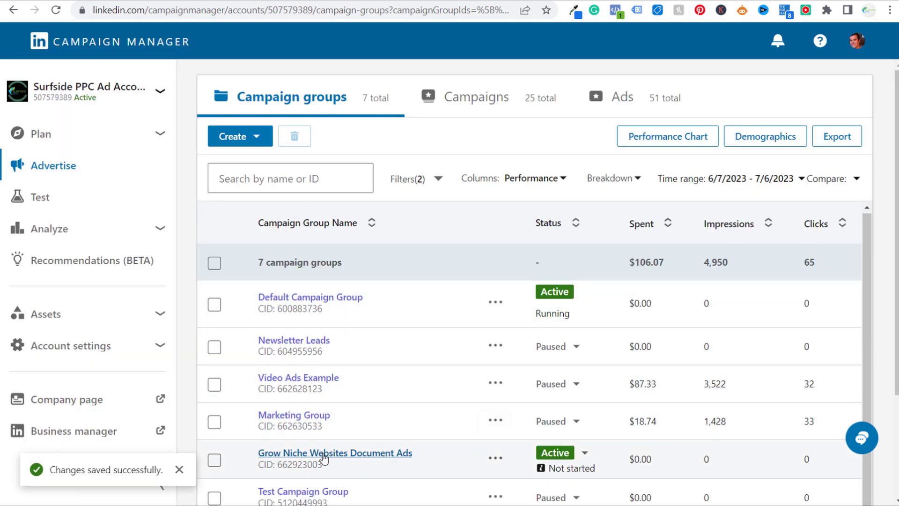
Open the Grow Niche Websites Document Ads campaign group and start a new campaign inside it.
left_click(324, 454)
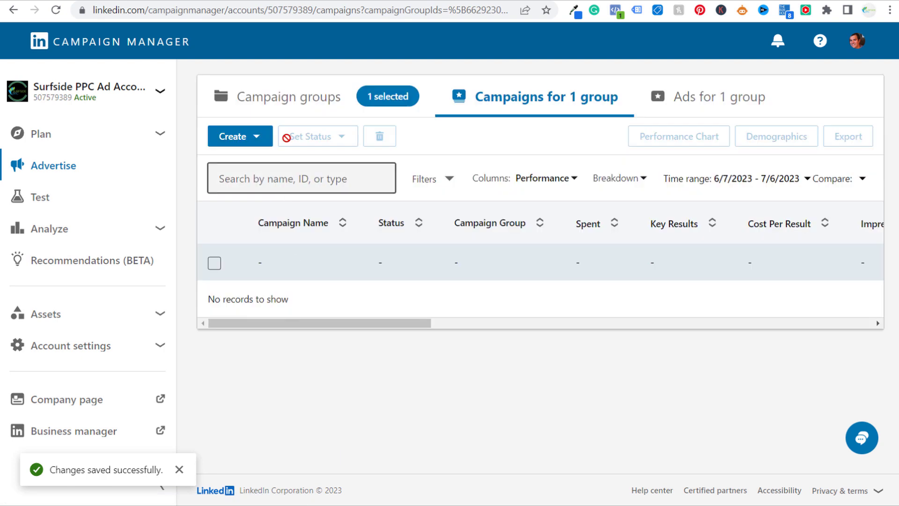
left_click(264, 137)
left_click(222, 181)
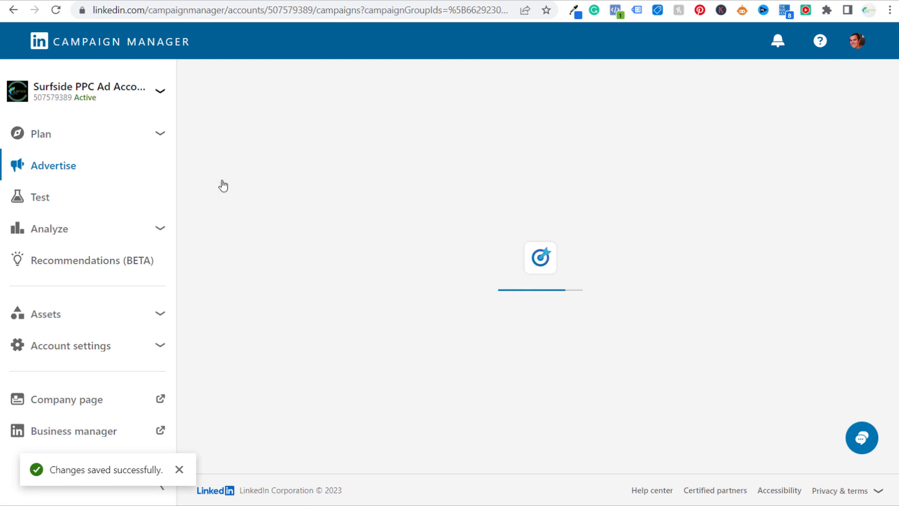
Keep Grow Niche Websites Document Ads as the selected campaign group and continue to the campaign setup.
left_click_drag(211, 180, 306, 193)
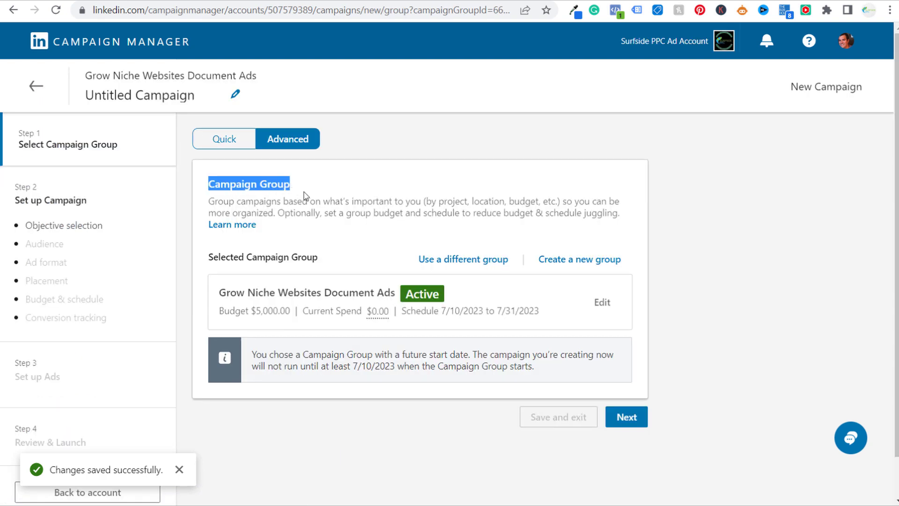
left_click(306, 193)
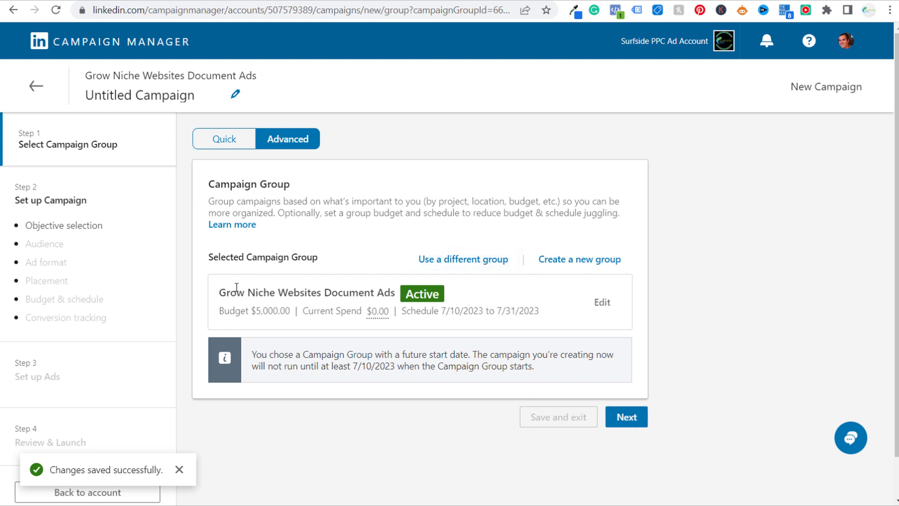
left_click(620, 419)
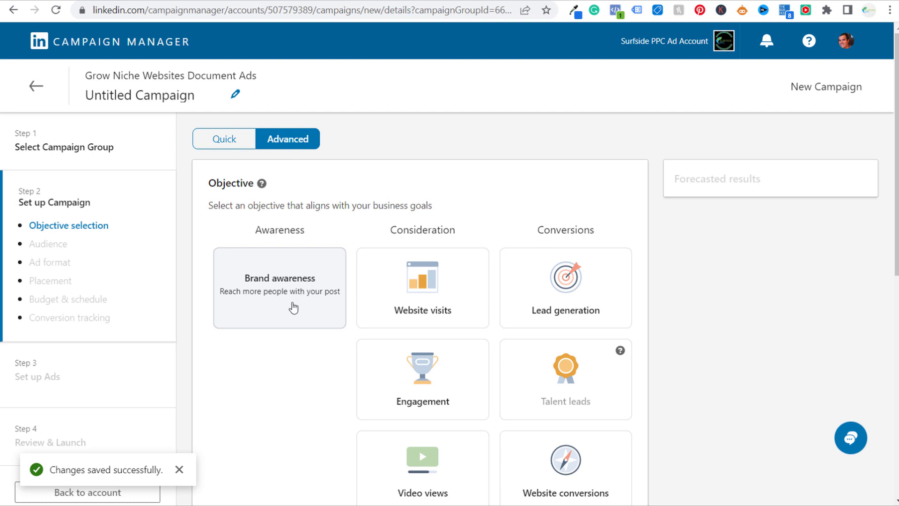
Try the Brand awareness and Engagement objectives, and settle on Lead generation as the campaign objective.
left_click(262, 302)
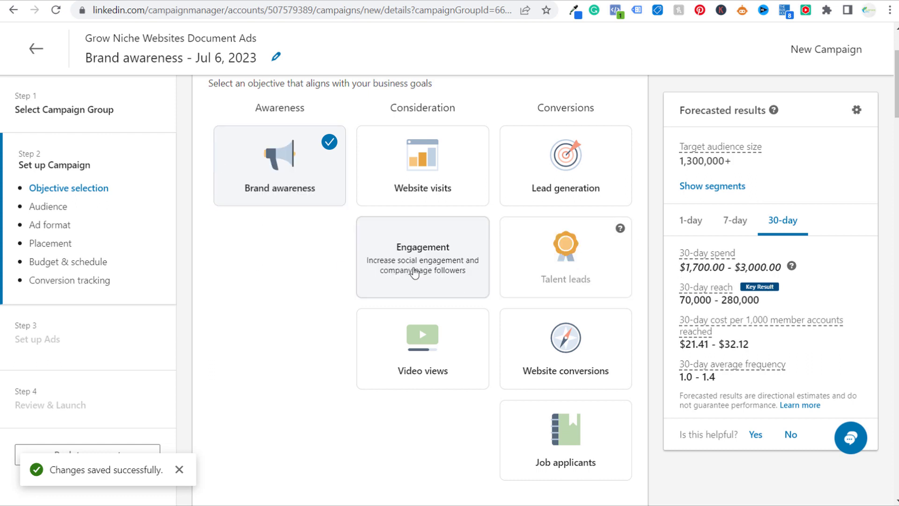
left_click(414, 273)
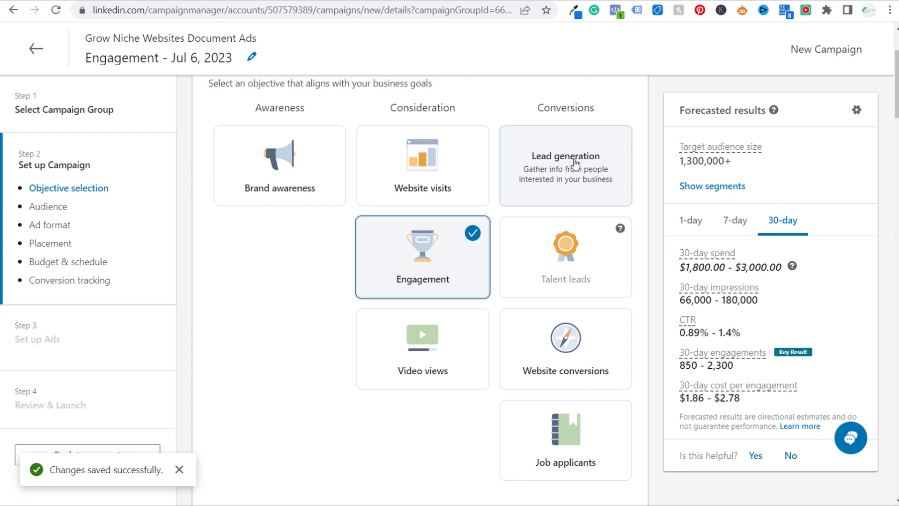
left_click(575, 163)
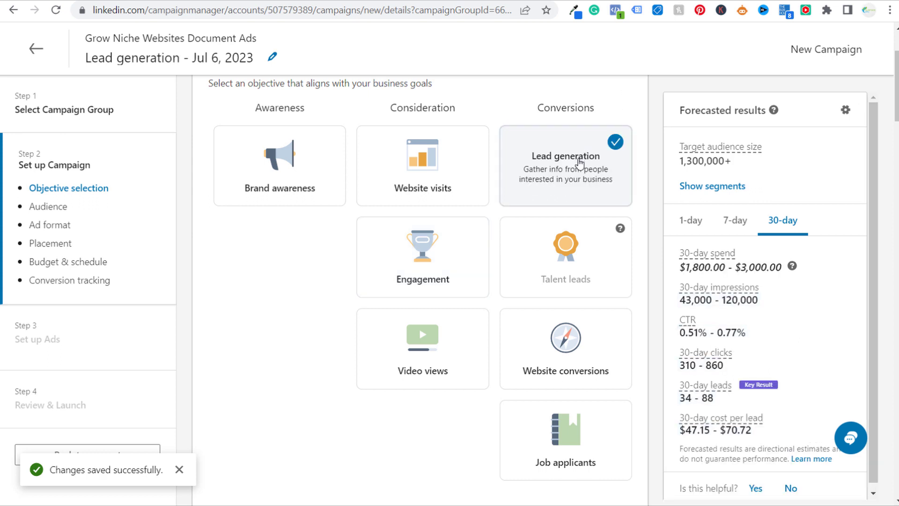
Load the saved audience Blog & SEO, replacing the campaign's existing targeting selections.
scroll(651, 143, "down", 6)
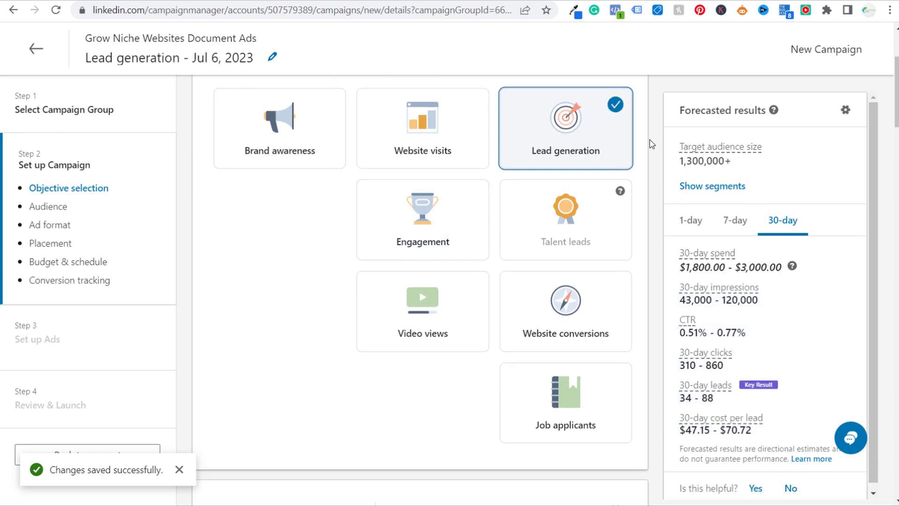
scroll(651, 143, "down", 2)
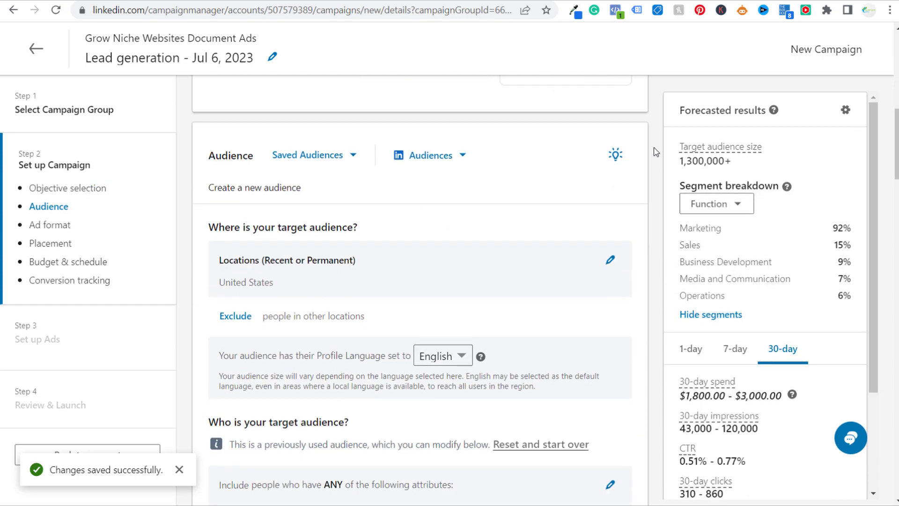
left_click(354, 155)
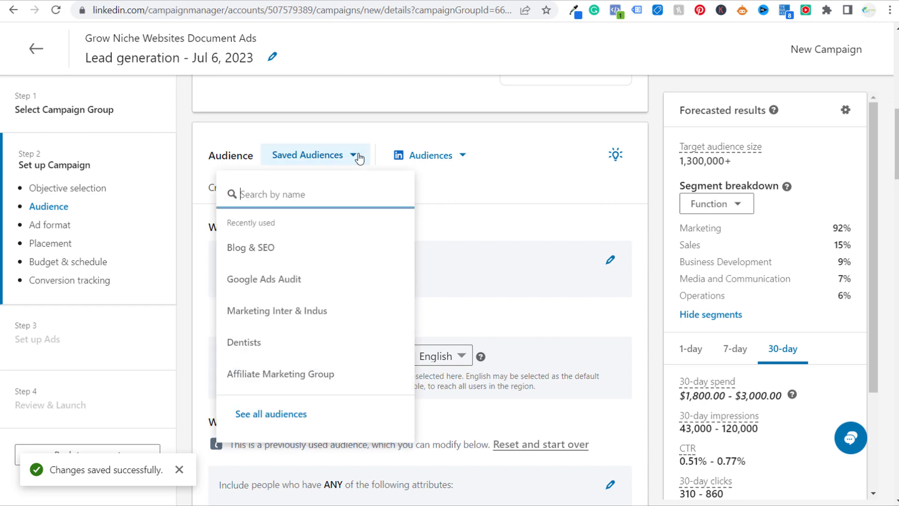
left_click(254, 250)
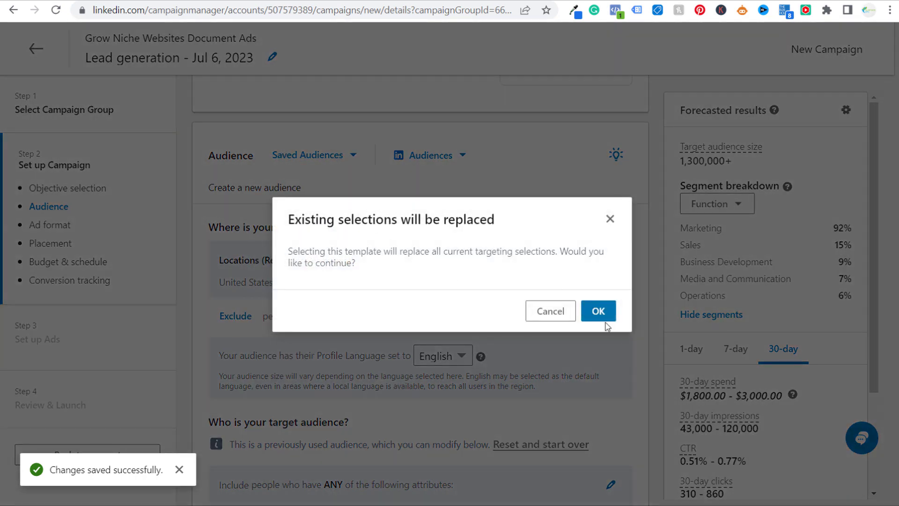
left_click(599, 311)
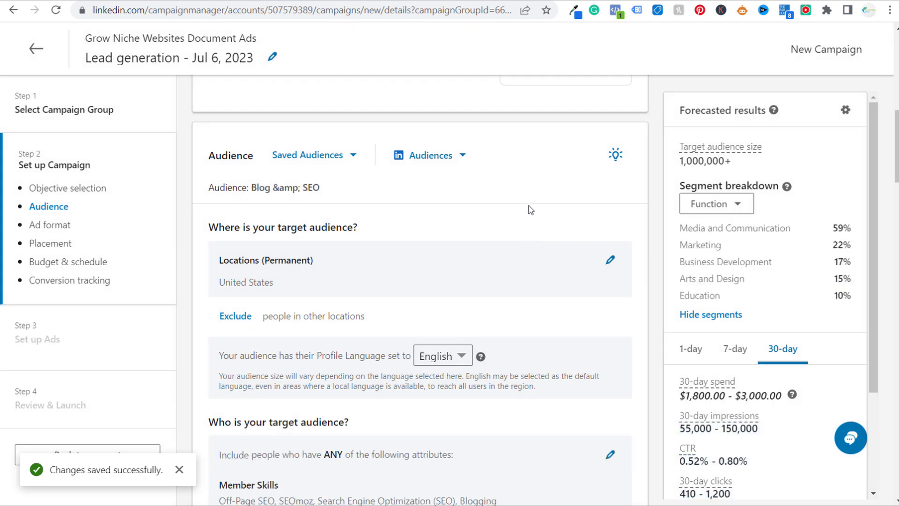
Review the loaded audience's member skills, job titles and how the AND attribute groups narrow the targeting.
scroll(501, 225, "down", 5)
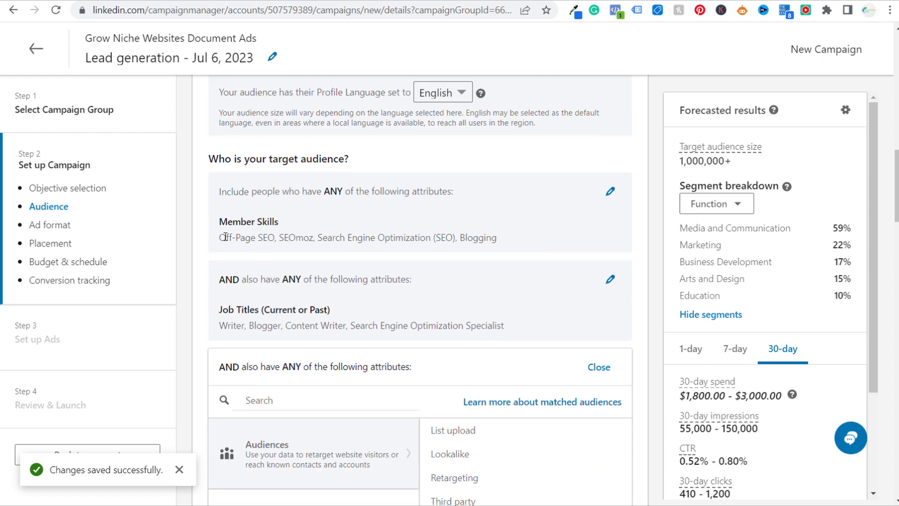
left_click_drag(219, 238, 497, 237)
left_click(515, 241)
left_click_drag(314, 279, 382, 280)
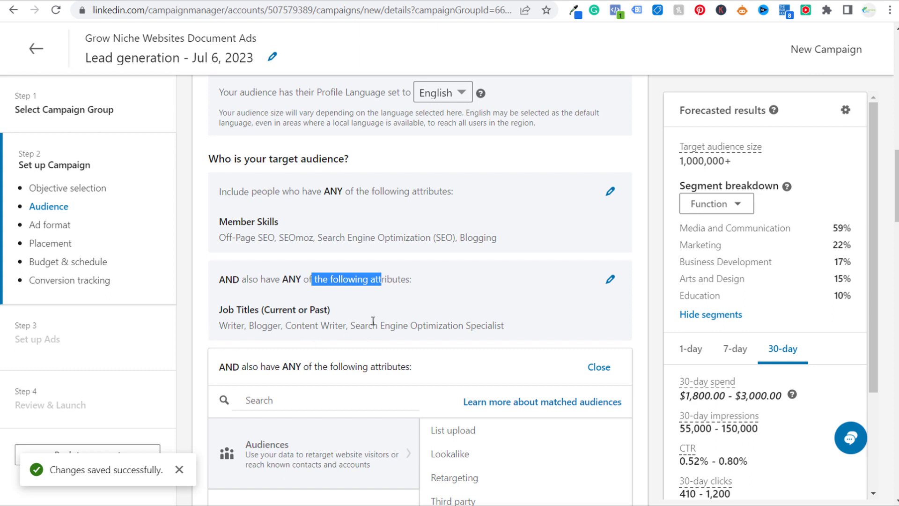
left_click(452, 280)
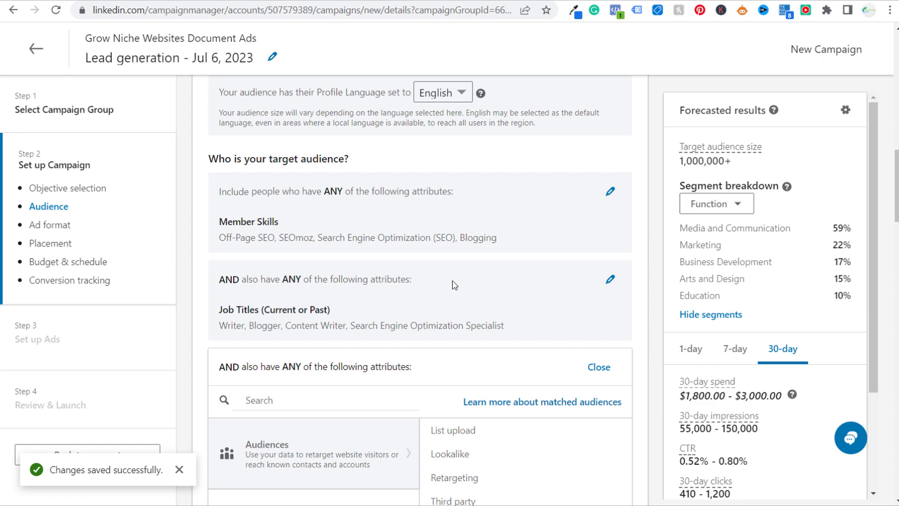
scroll(453, 280, "up", 2)
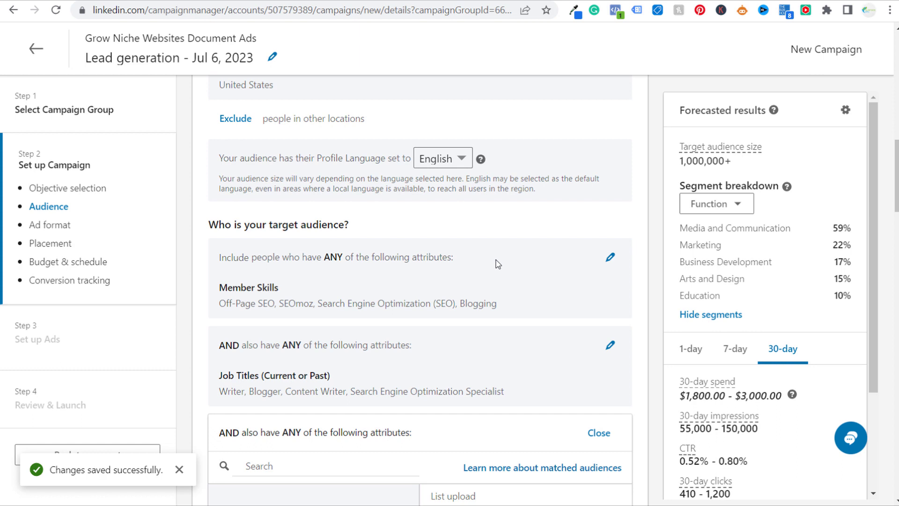
scroll(498, 263, "down", 1)
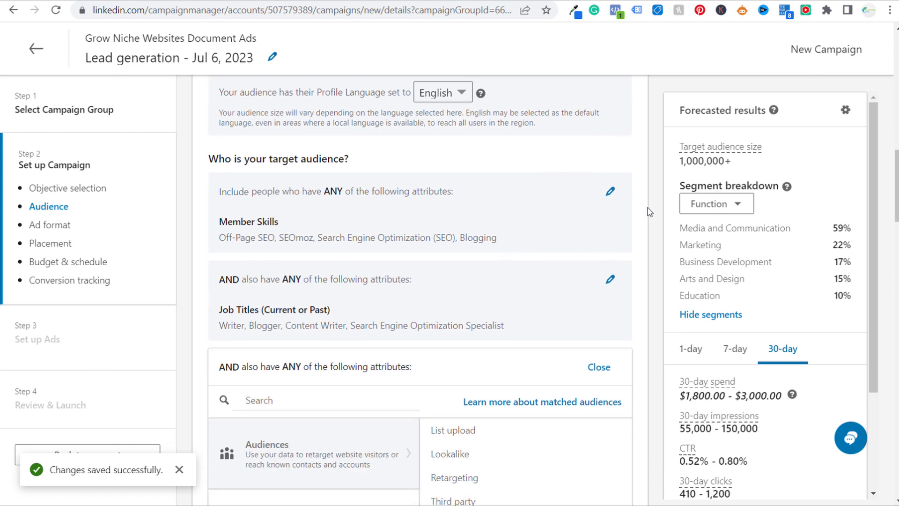
scroll(649, 206, "down", 2)
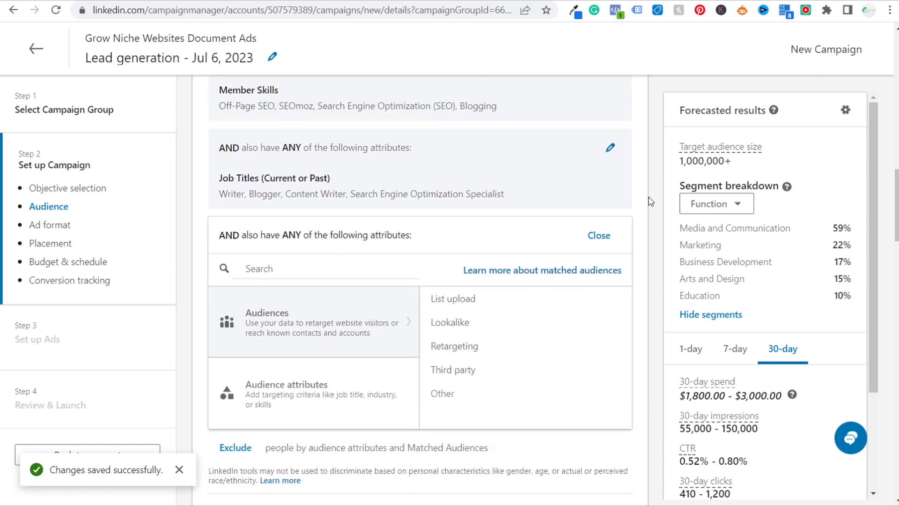
scroll(648, 182, "down", 1)
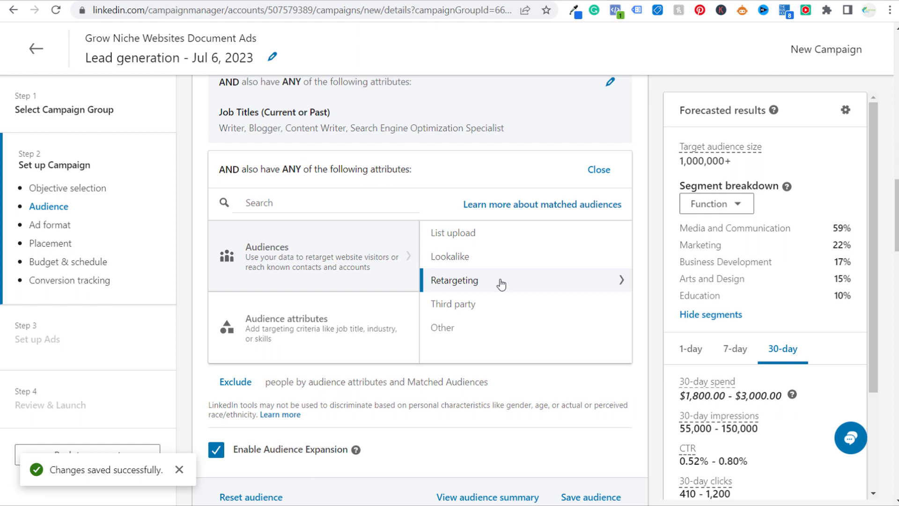
Browse the audience attribute categories from Company to Interests and Traits, including Member Interests, and return to the top-level list.
left_click(356, 323)
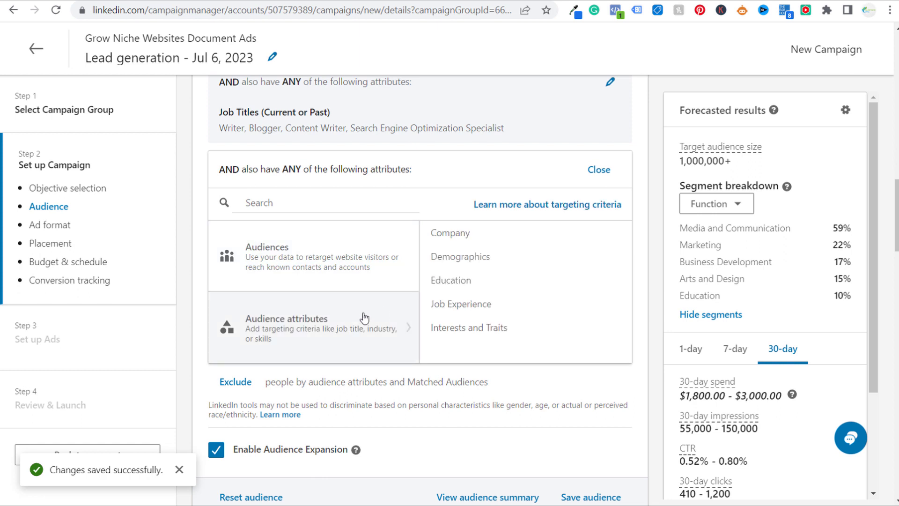
left_click(440, 233)
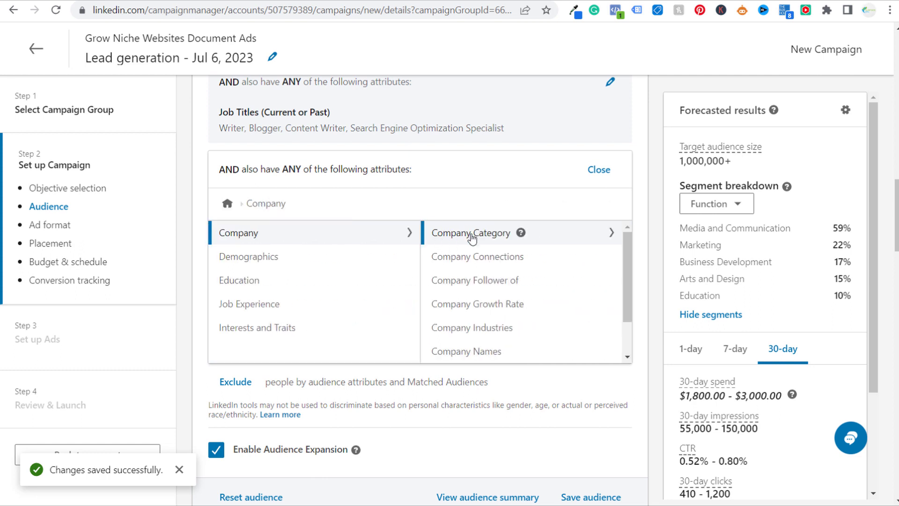
left_click(318, 262)
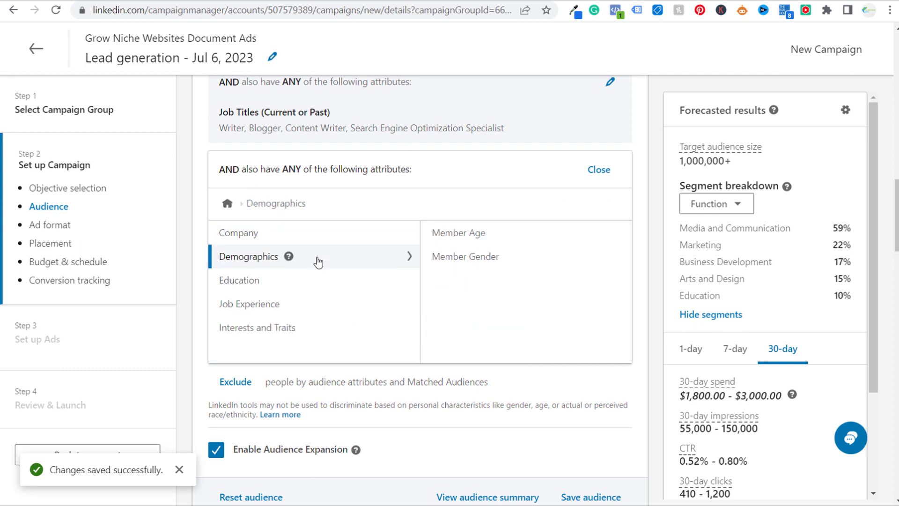
left_click(321, 287)
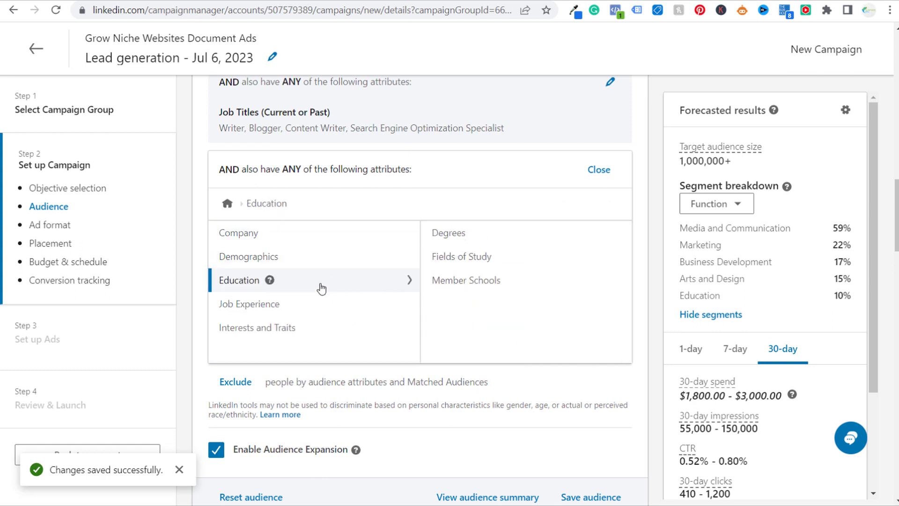
left_click(328, 307)
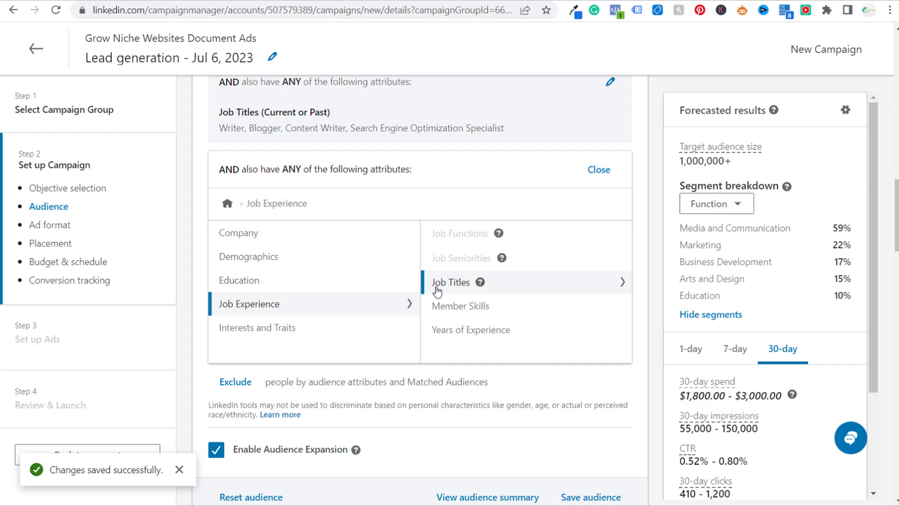
left_click(336, 328)
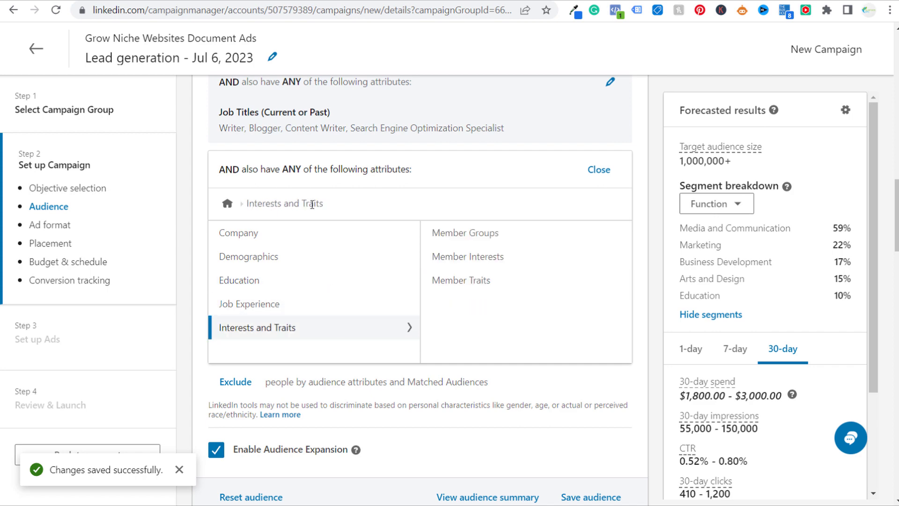
scroll(340, 208, "up", 4)
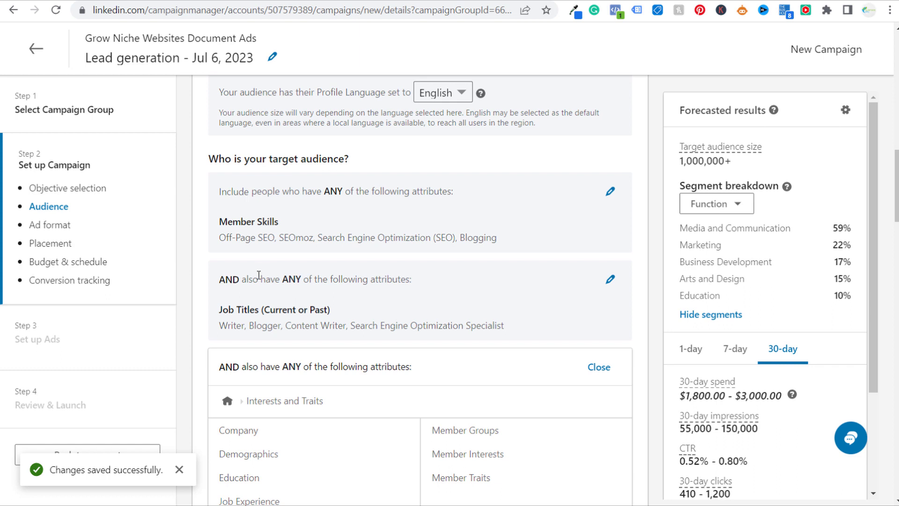
scroll(394, 328, "down", 1)
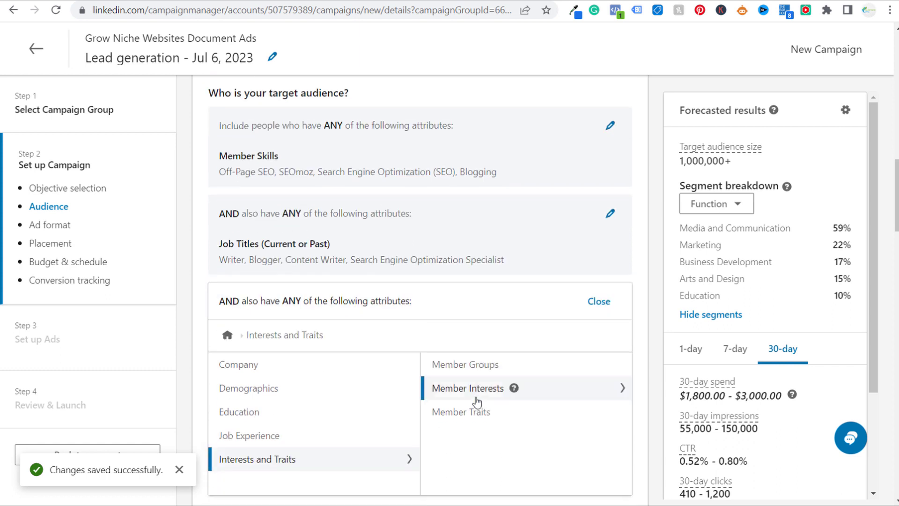
left_click(475, 389)
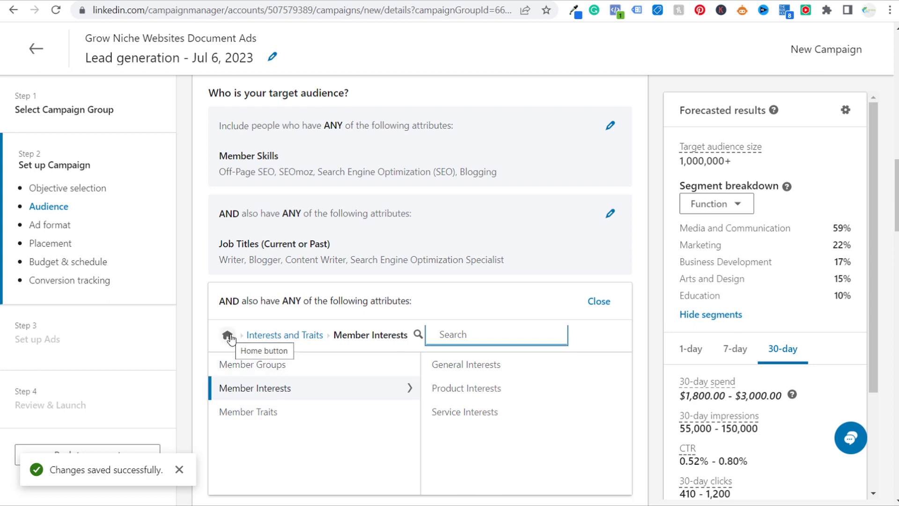
left_click(228, 335)
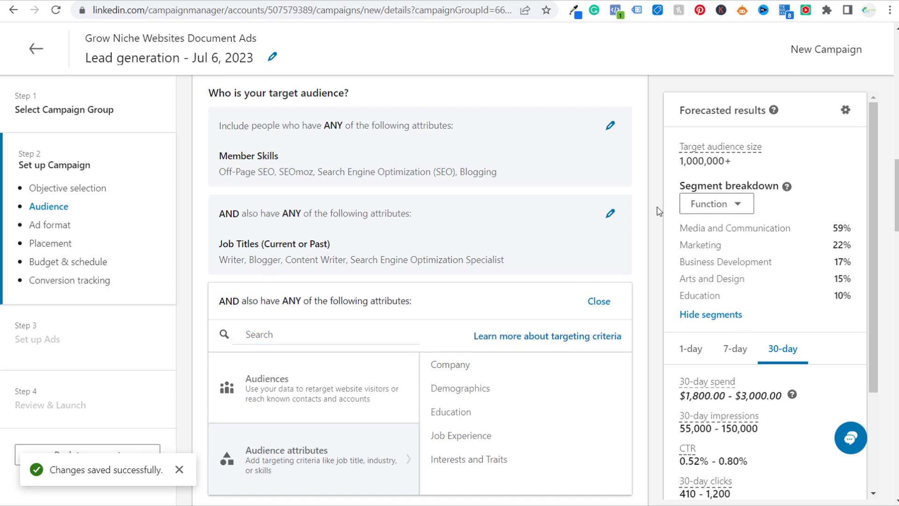
Leave the audience targeting as it is and choose Document as the campaign's ad format.
scroll(658, 212, "down", 2)
scroll(658, 212, "down", 1)
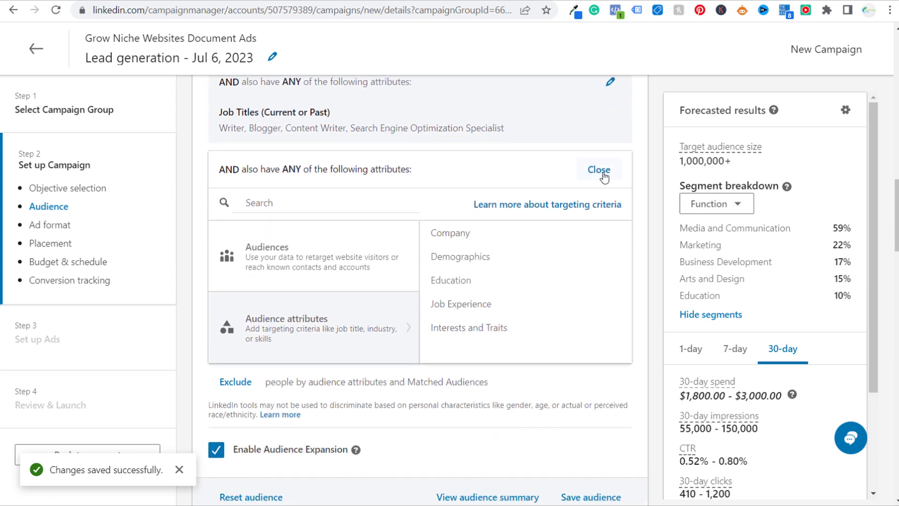
scroll(498, 311, "down", 3)
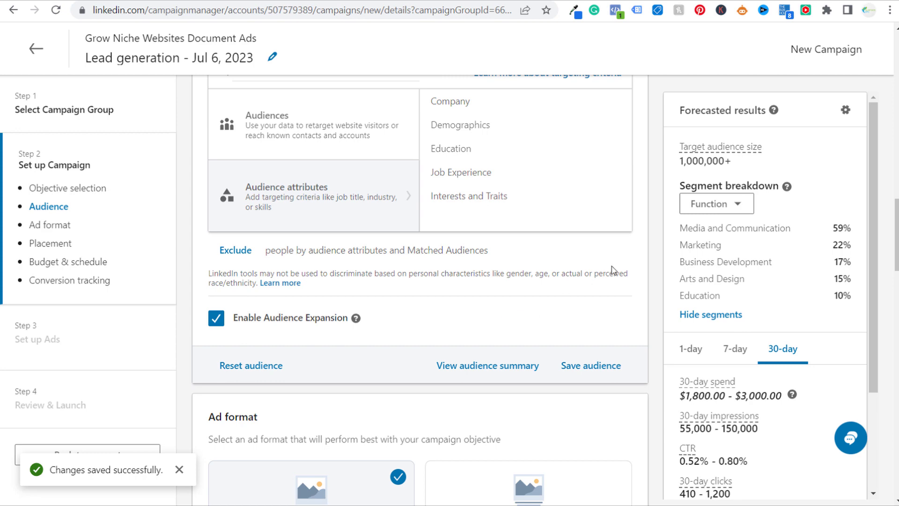
scroll(658, 257, "down", 3)
scroll(658, 257, "down", 3)
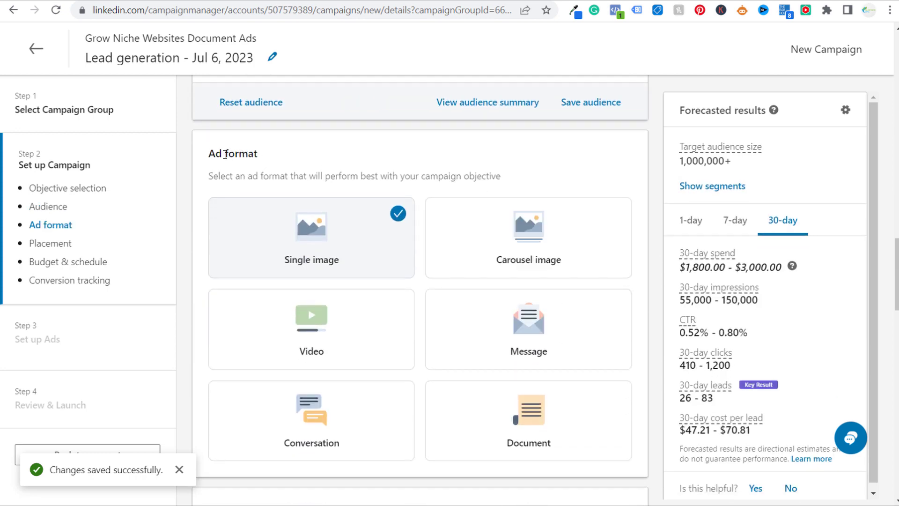
left_click_drag(211, 153, 301, 155)
left_click(308, 156)
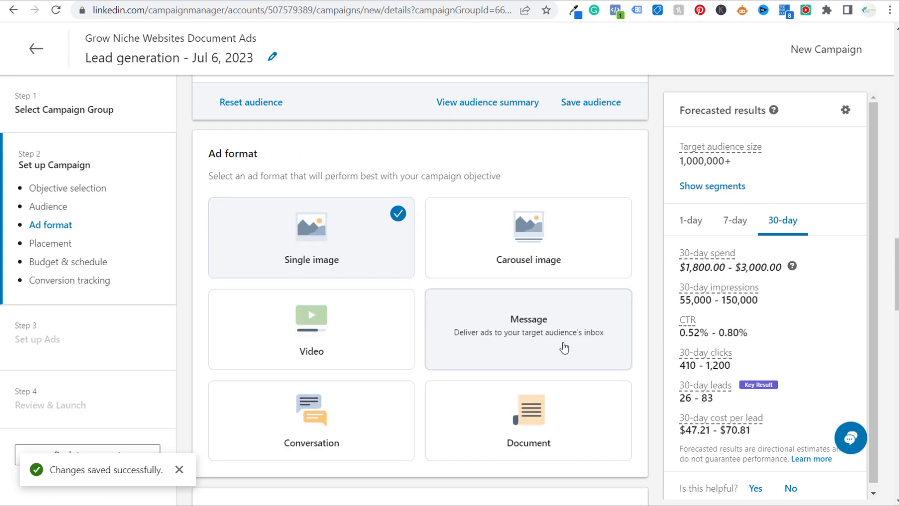
left_click(543, 426)
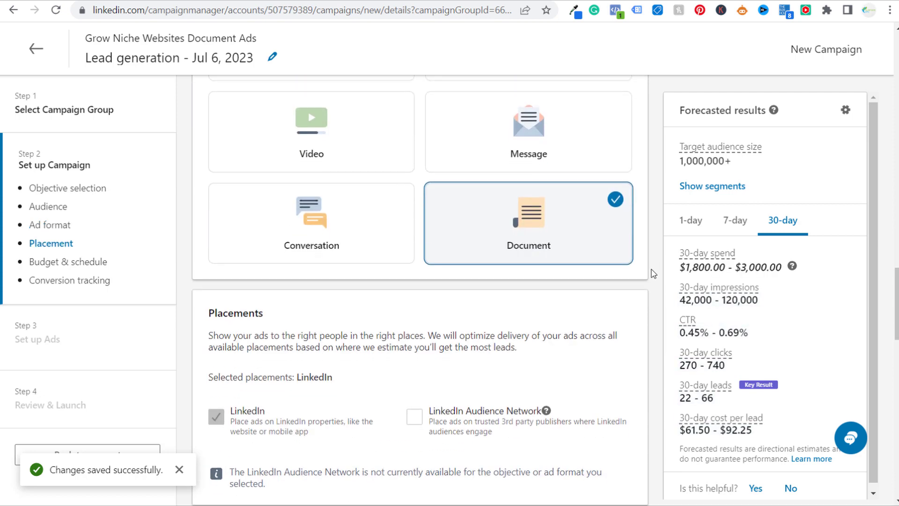
Keep the LinkedIn placement and the daily budget type, and set the campaign's daily budget to $50.00.
scroll(651, 272, "down", 3)
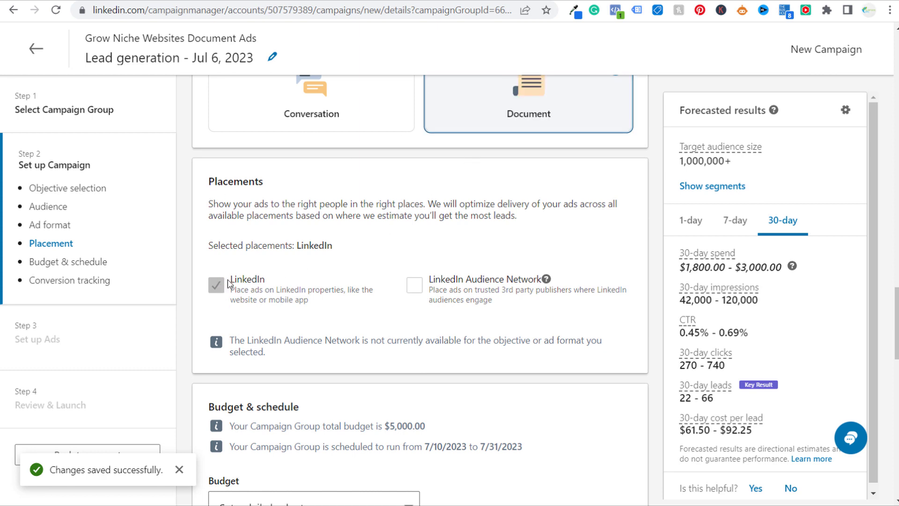
left_click_drag(430, 280, 514, 282)
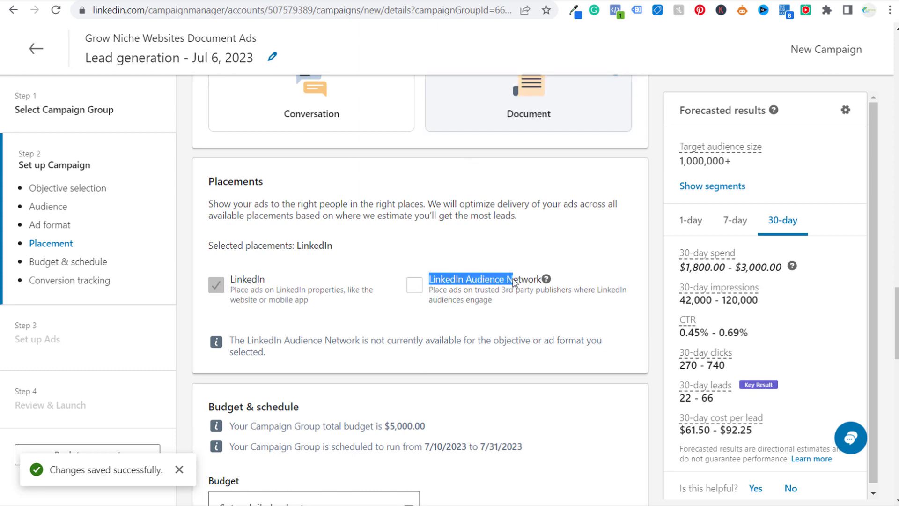
left_click(514, 282)
scroll(543, 330, "down", 2)
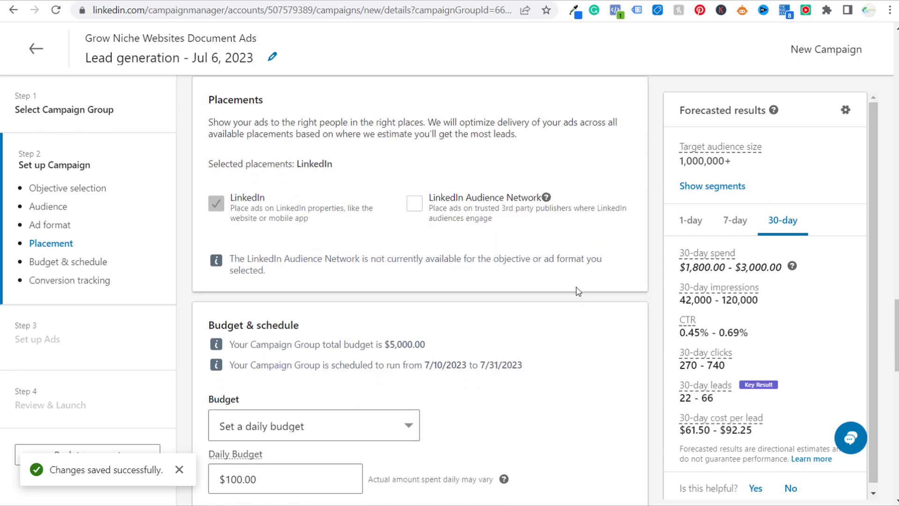
scroll(583, 284, "down", 4)
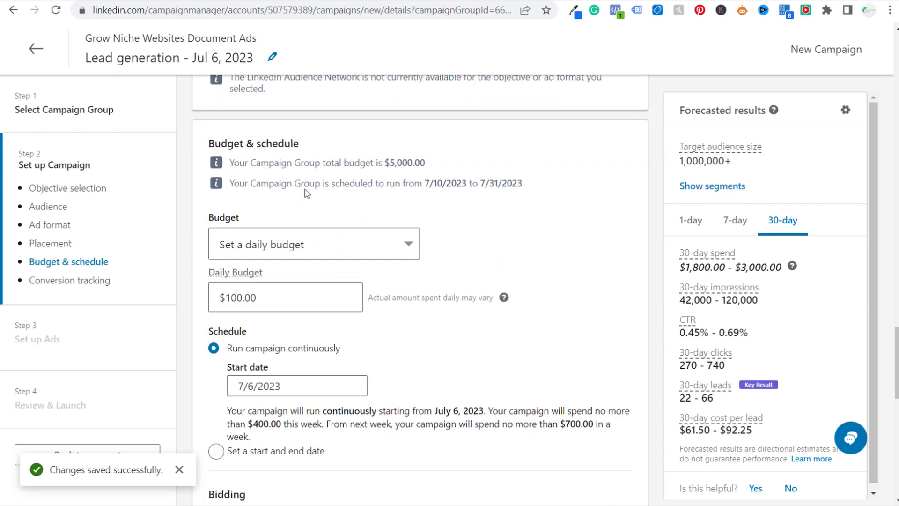
left_click(312, 245)
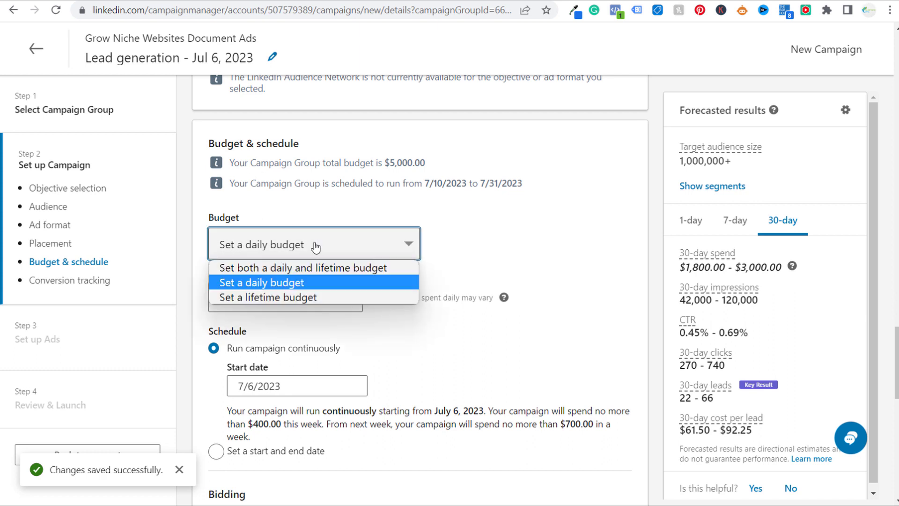
left_click(291, 283)
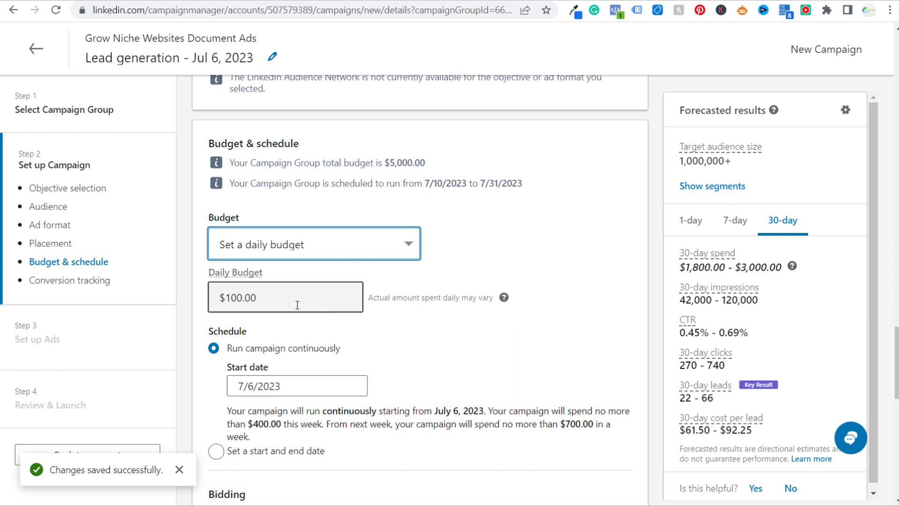
double_click(220, 296)
type("5")
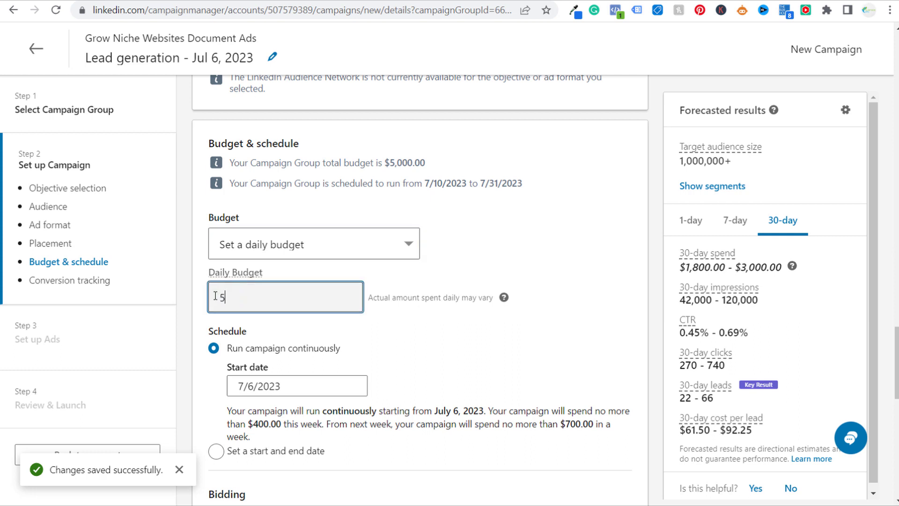
left_click(340, 354)
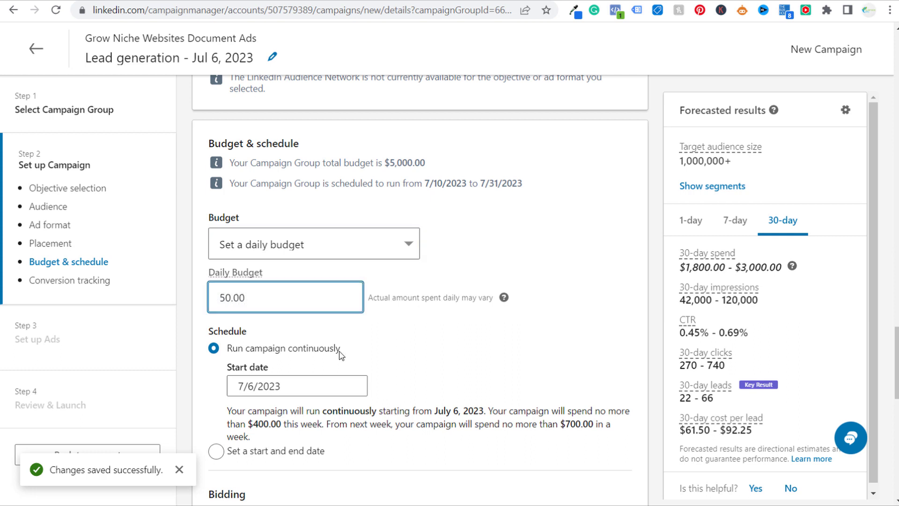
Schedule the campaign with a start date of 7/10/2023 and an end date of 7/31/2023.
left_click(300, 455)
scroll(488, 329, "down", 1)
left_click(305, 335)
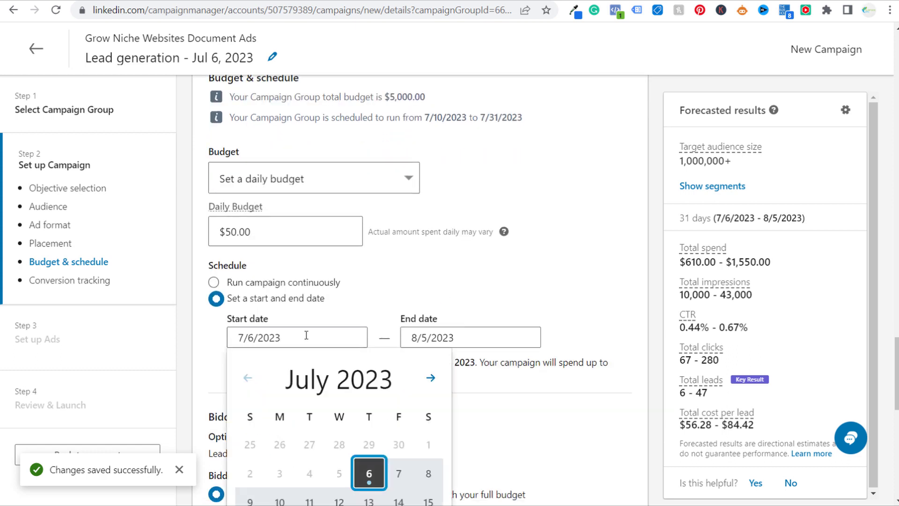
left_click(280, 497)
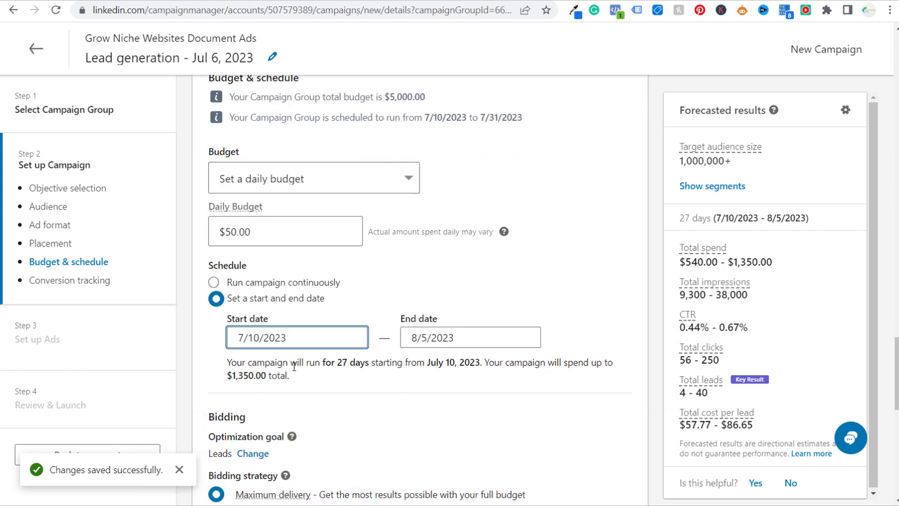
left_click(451, 338)
left_click(421, 378)
scroll(436, 398, "down", 3)
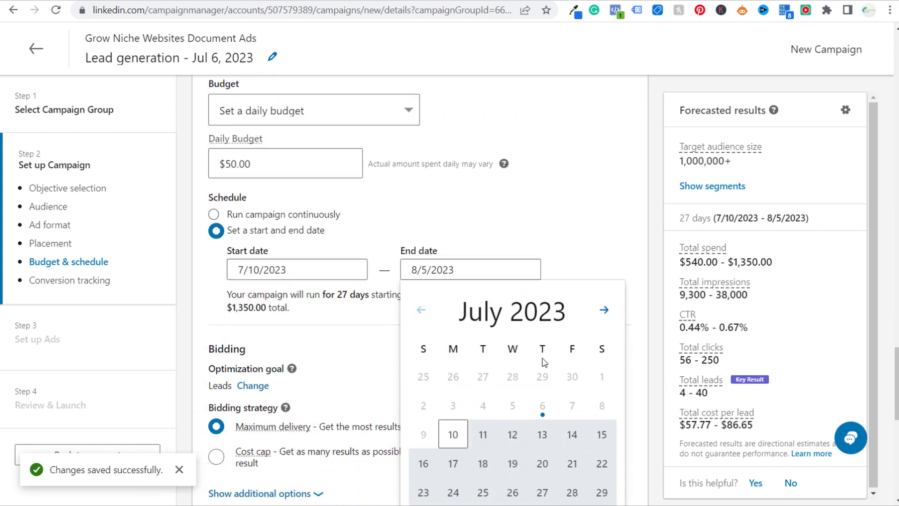
left_click(453, 457)
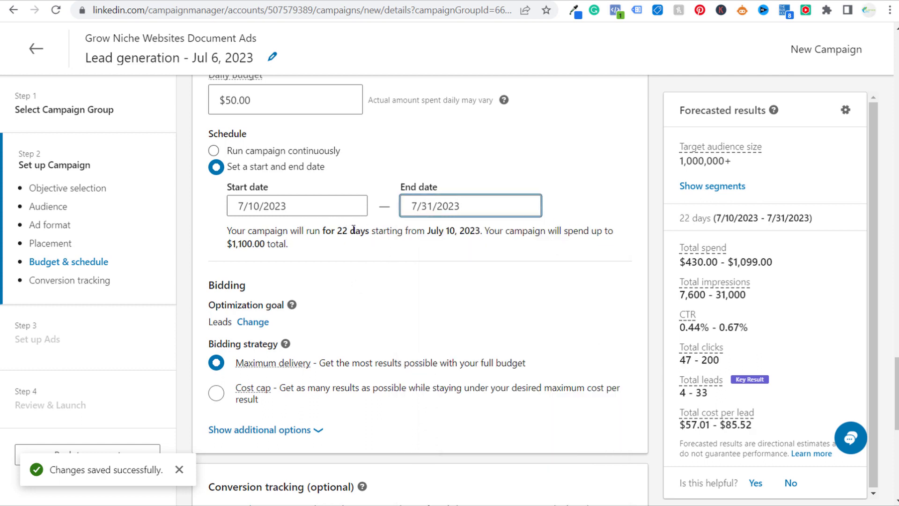
double_click(236, 242)
left_click(336, 250)
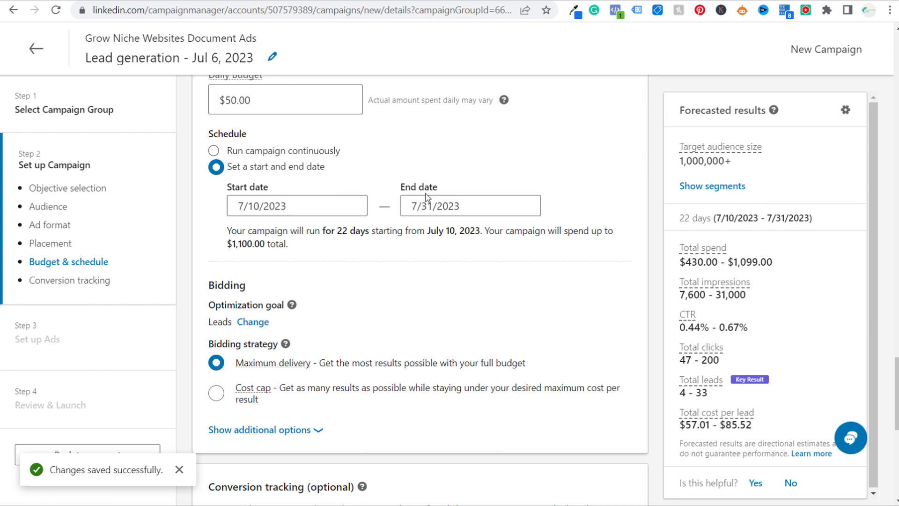
Review the budget and schedule against the forecasted results, including impressions, CTR, clicks, leads and cost per lead.
scroll(447, 126, "up", 1)
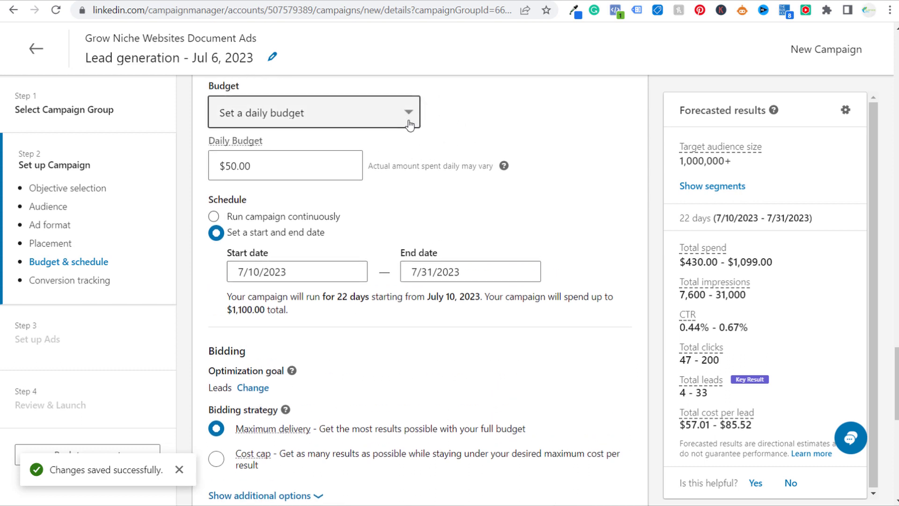
scroll(420, 131, "up", 3)
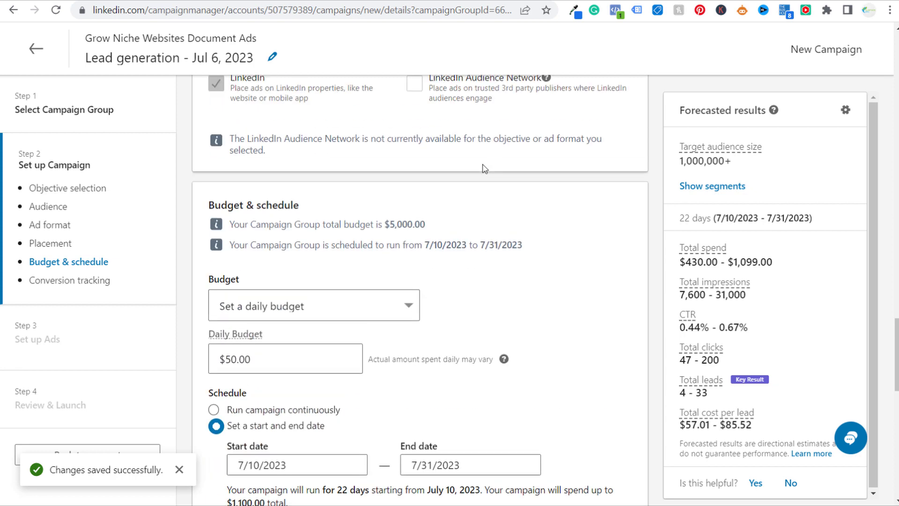
scroll(585, 257, "down", 3)
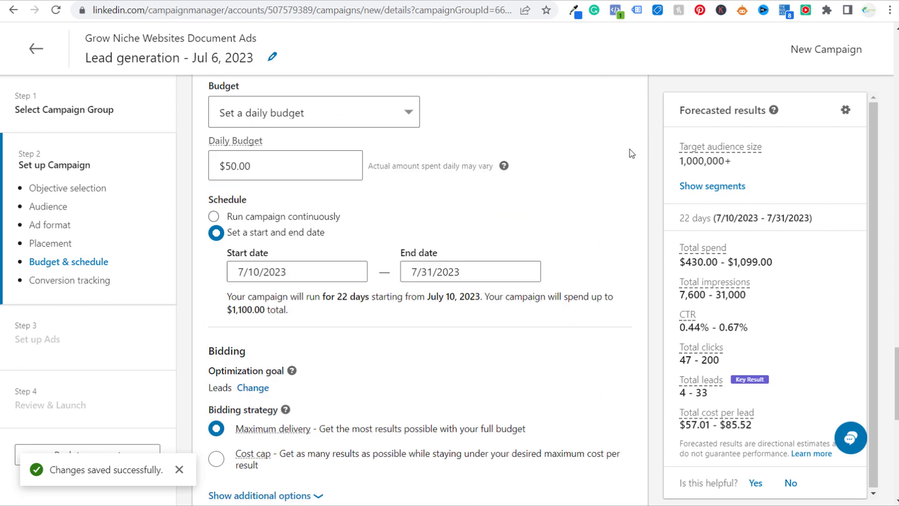
scroll(603, 136, "down", 1)
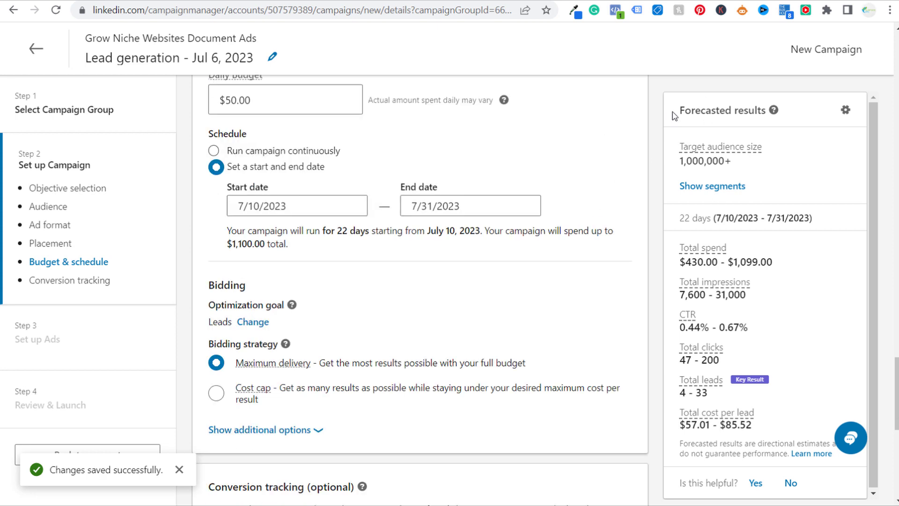
left_click_drag(679, 110, 756, 109)
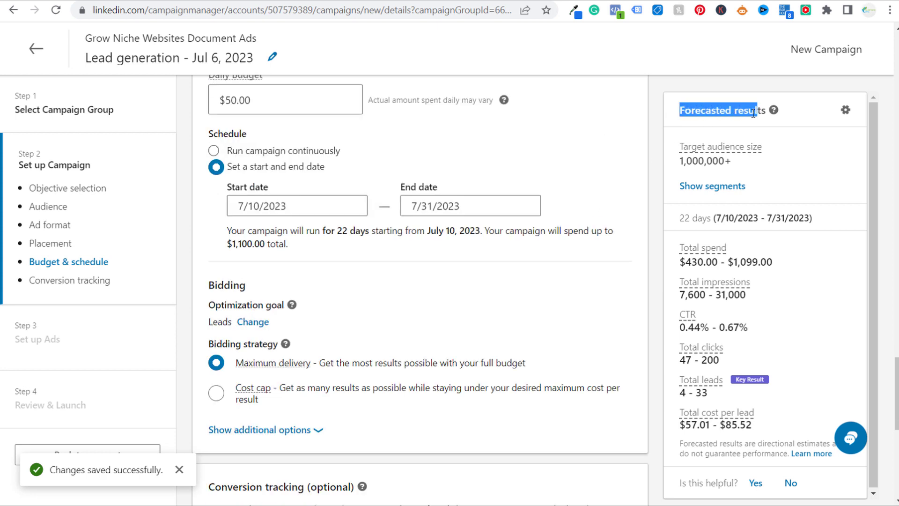
left_click(754, 113)
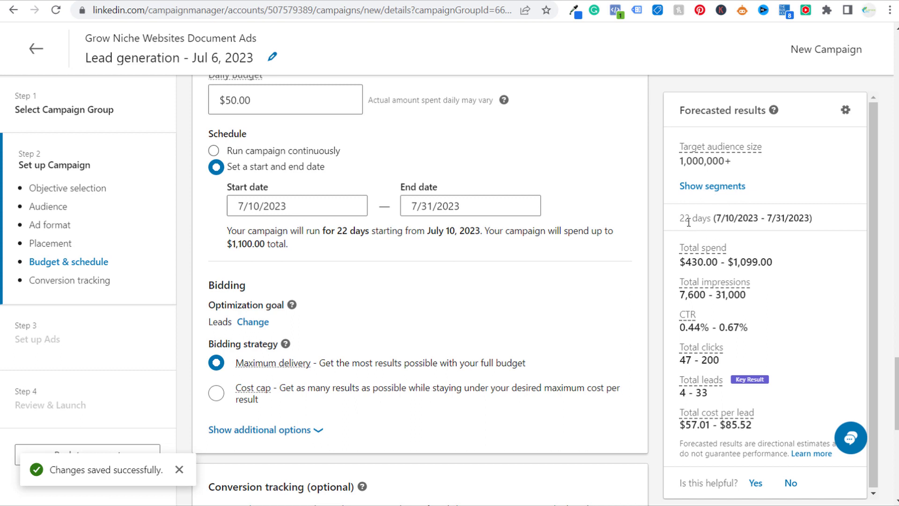
left_click_drag(679, 223, 717, 219)
left_click(737, 219)
left_click_drag(675, 297, 784, 295)
left_click_drag(661, 327, 778, 331)
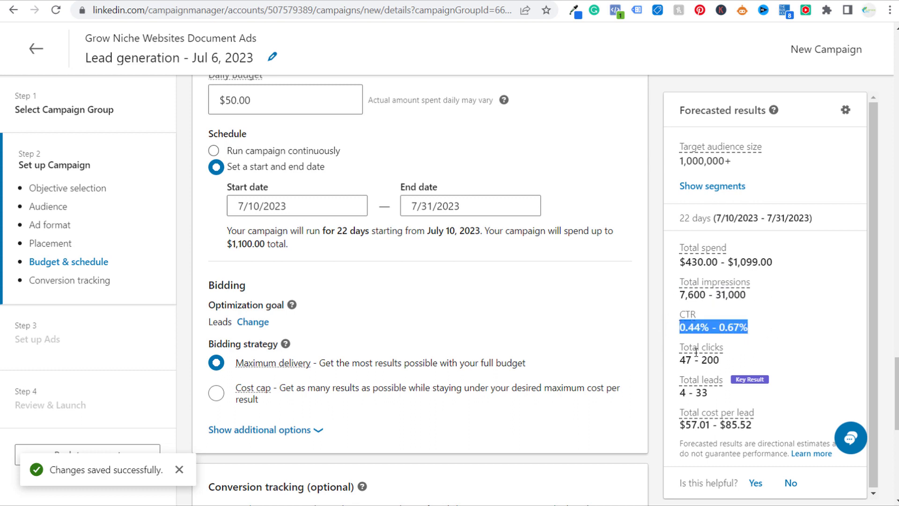
left_click_drag(676, 359, 744, 362)
left_click_drag(667, 395, 742, 397)
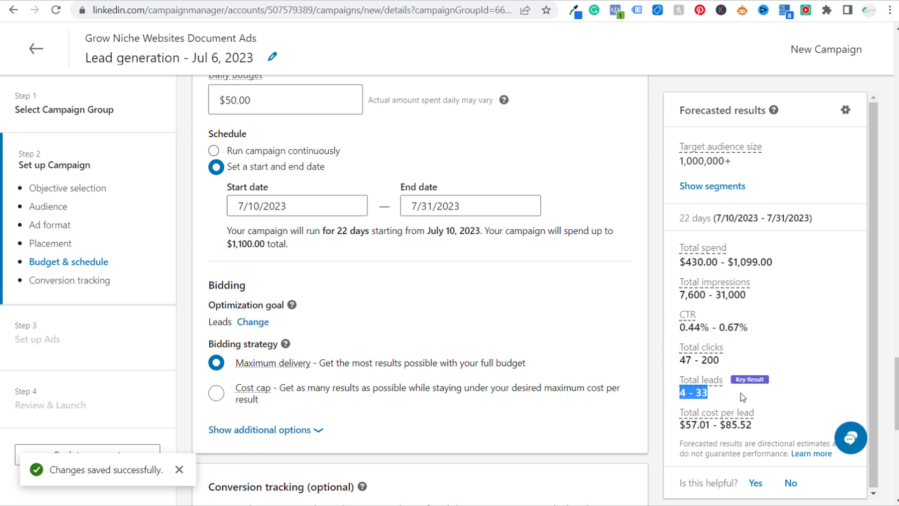
left_click_drag(680, 426, 764, 428)
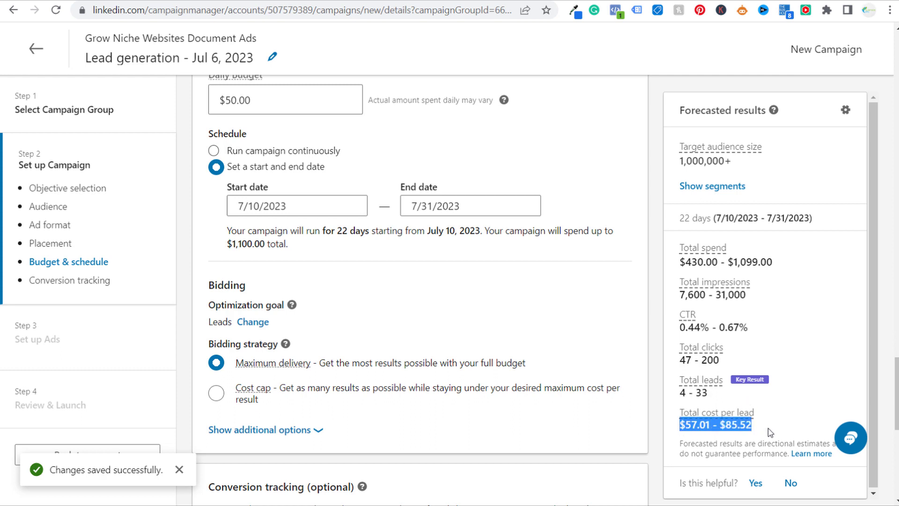
left_click(719, 426)
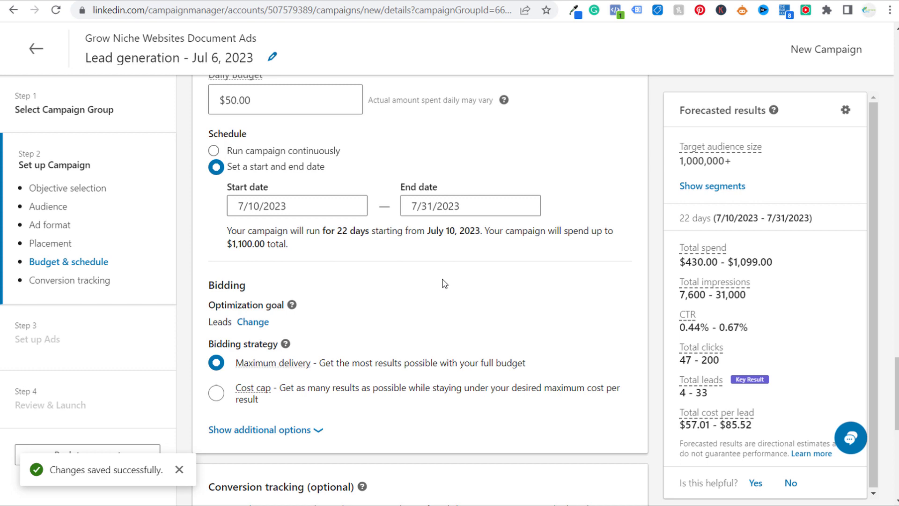
Try the Cost cap bidding strategy with a cost cap of $30.00 per lead.
left_click(313, 393)
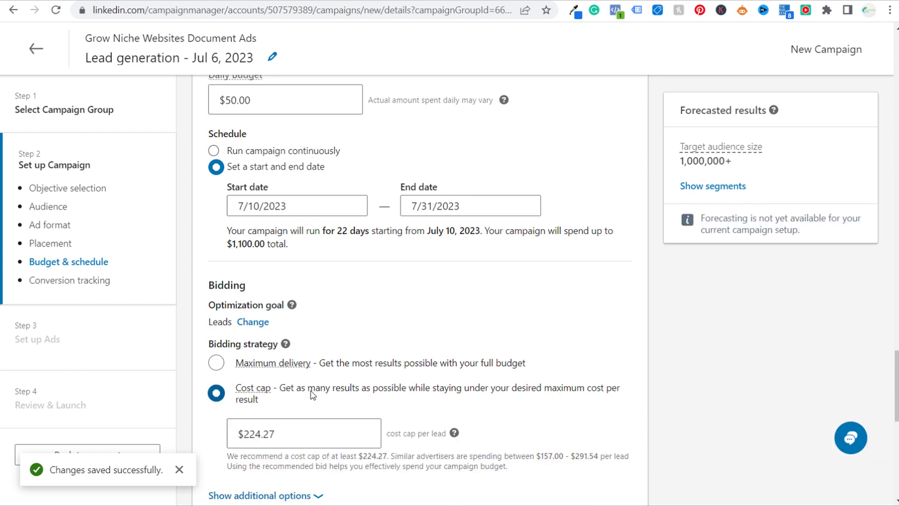
left_click(265, 434)
double_click(265, 434)
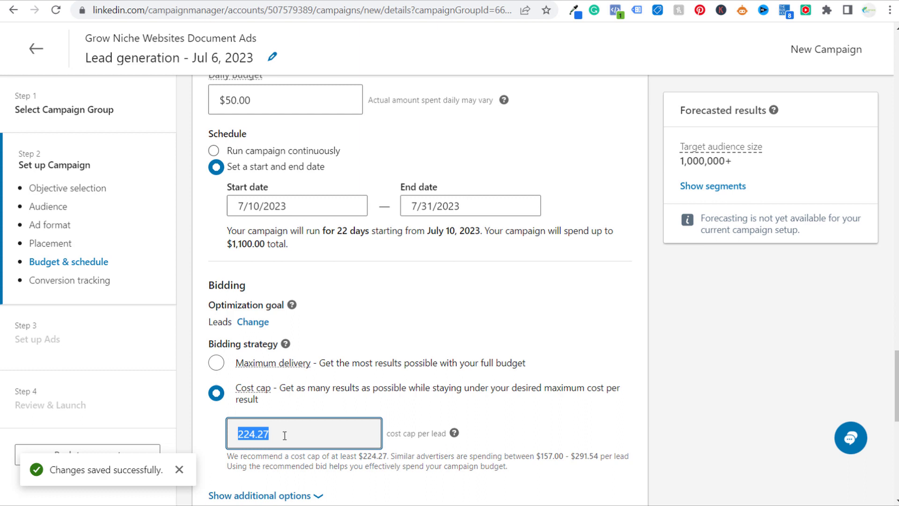
type("30.00")
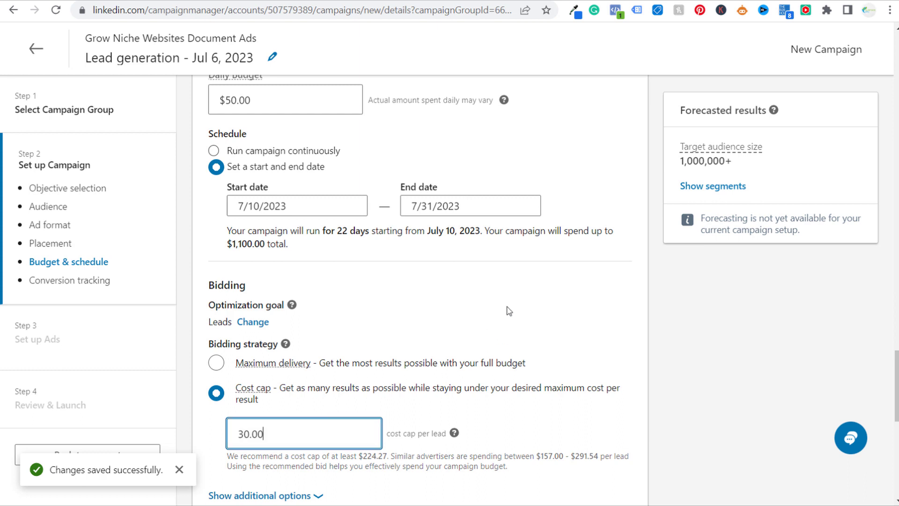
left_click(510, 310)
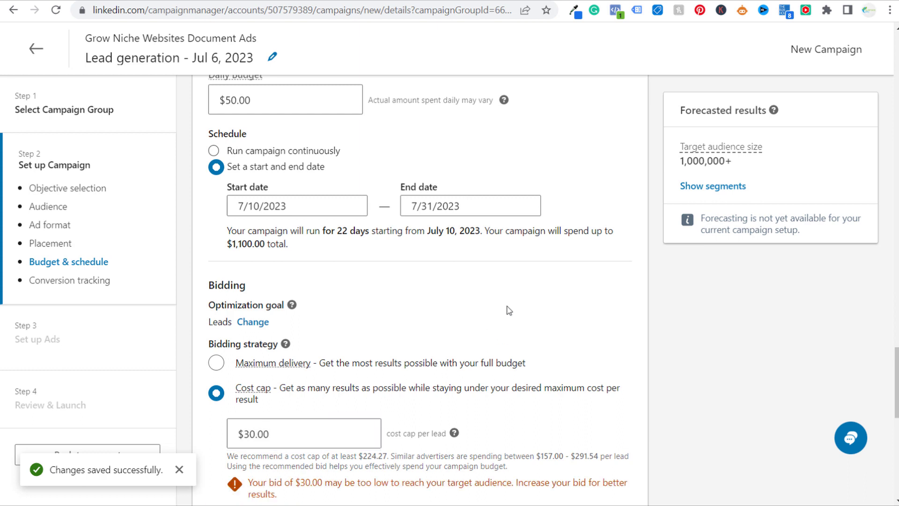
Switch the campaign's bidding strategy back to Maximum delivery.
scroll(387, 421, "down", 1)
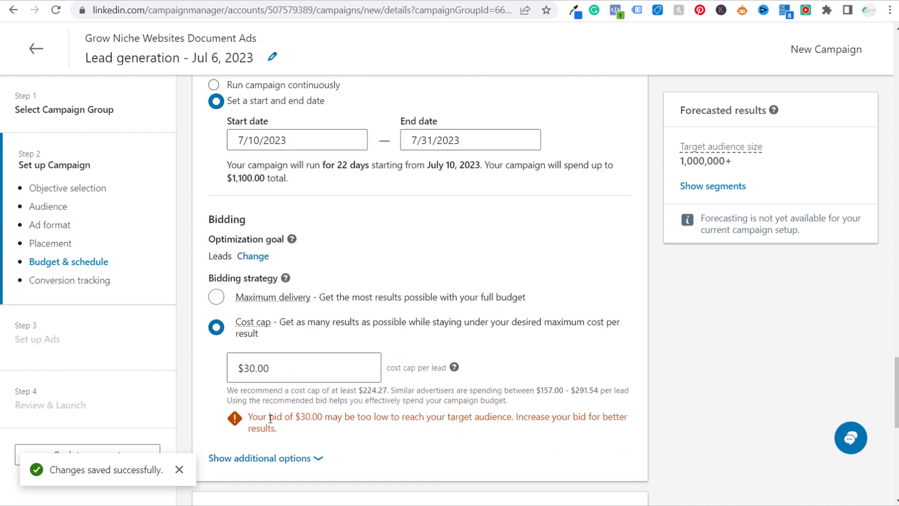
left_click_drag(270, 418, 510, 415)
left_click(576, 411)
left_click(310, 371)
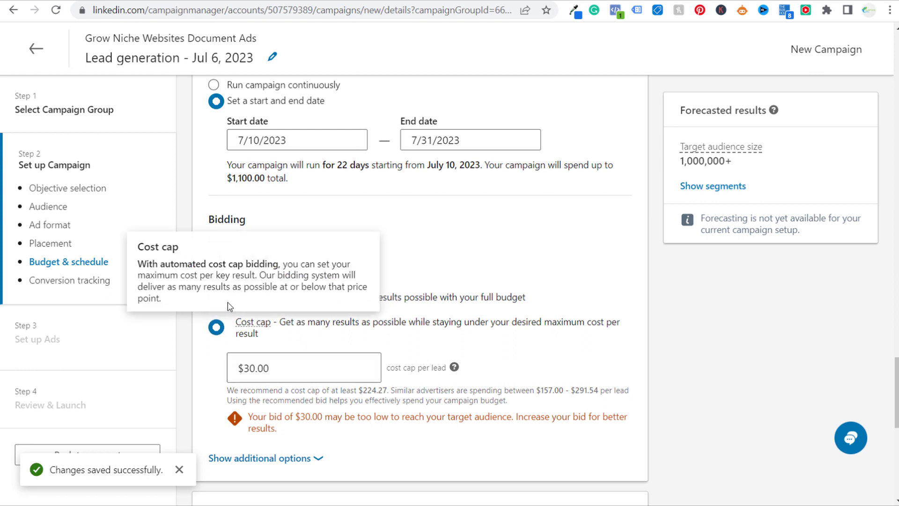
left_click(465, 299)
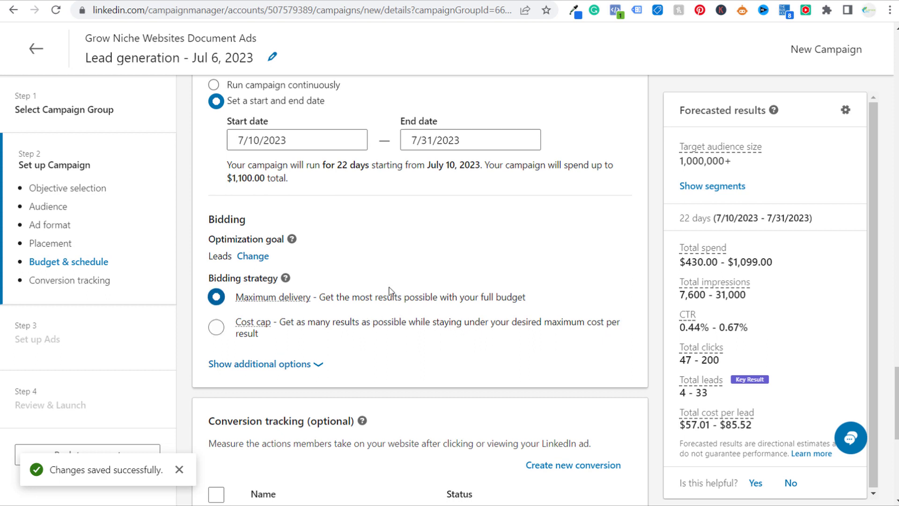
Add the Newsletter Subscriptions conversion to the campaign's conversion tracking.
scroll(588, 200, "down", 4)
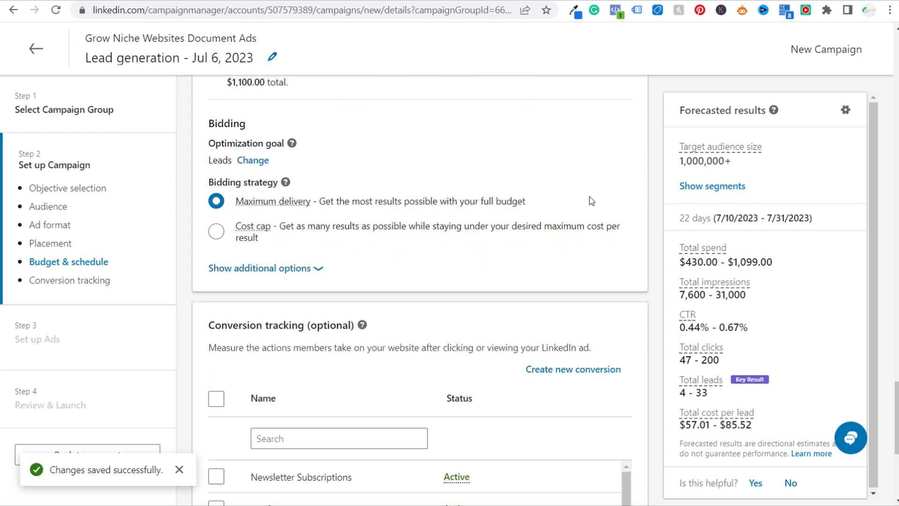
scroll(591, 129, "down", 2)
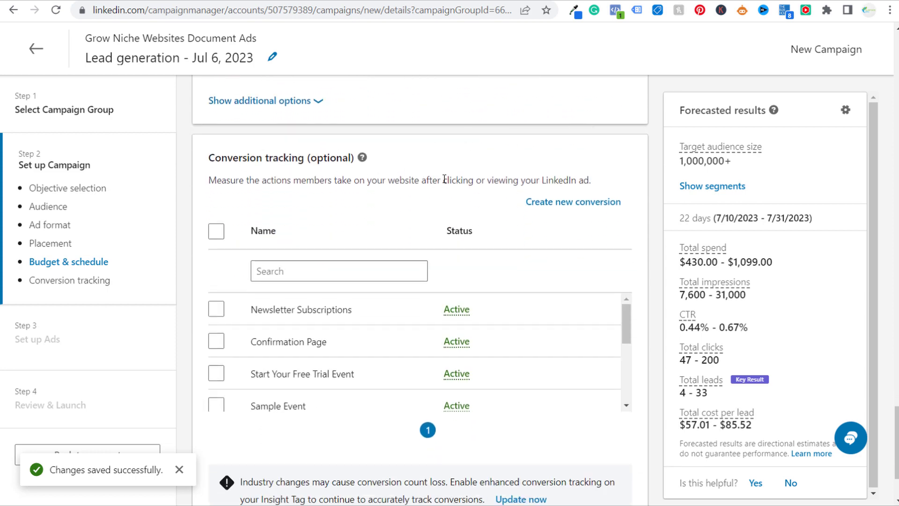
left_click_drag(235, 182, 321, 182)
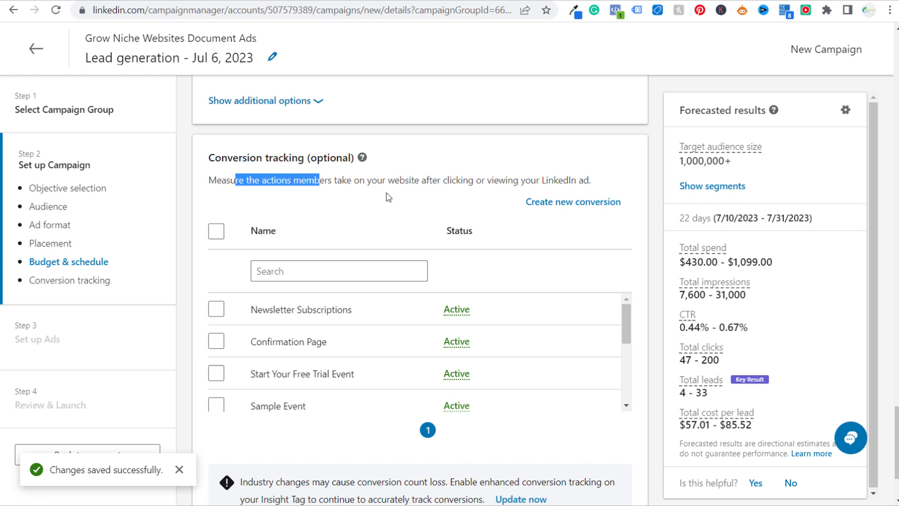
left_click(406, 185)
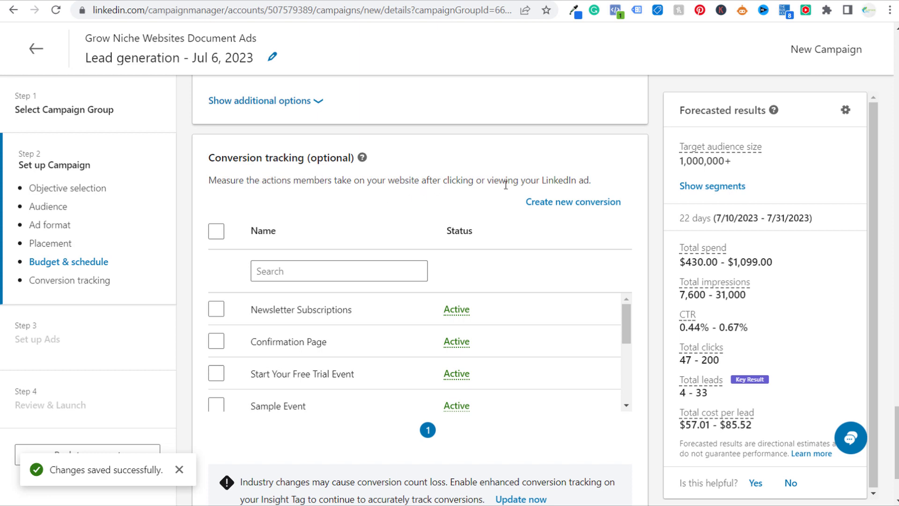
left_click(216, 309)
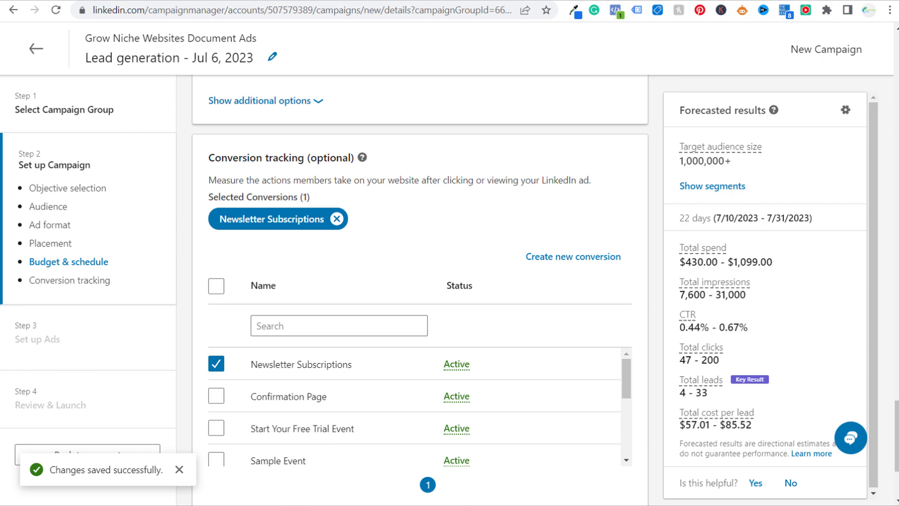
Switch to the LinkedIn feed and examine the Corent Technology promoted ad offering a free IDC brief.
key("ctrl+Tab")
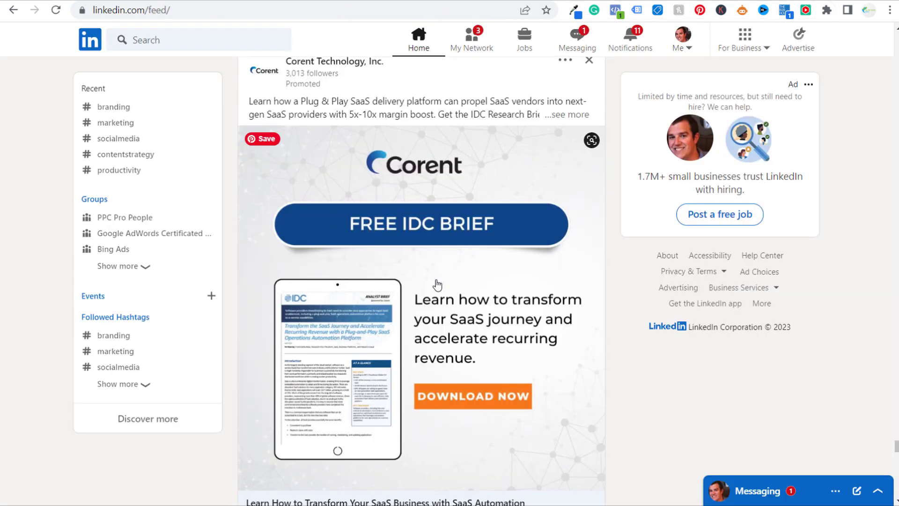
scroll(392, 276, "down", 1)
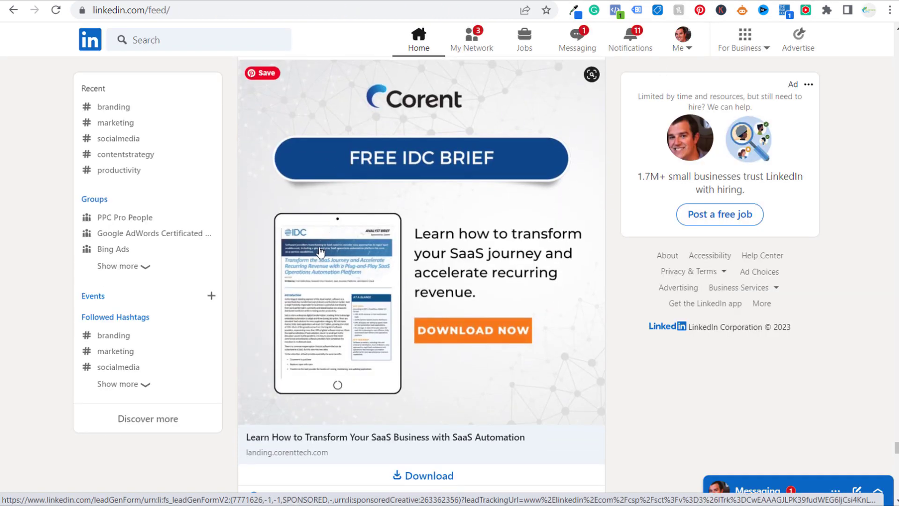
scroll(388, 176, "up", 2)
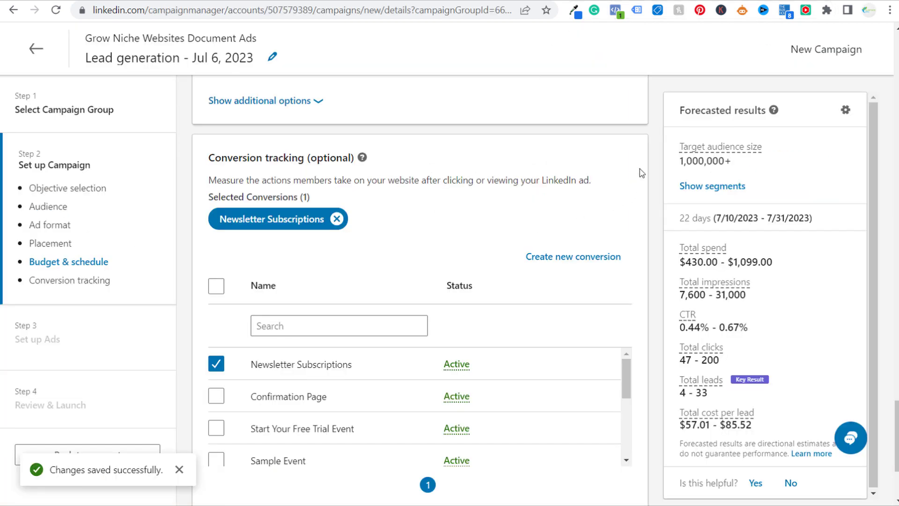
Save the campaign's objective and ad format settings, and start creating a new document ad.
scroll(657, 160, "down", 1)
scroll(657, 159, "down", 1)
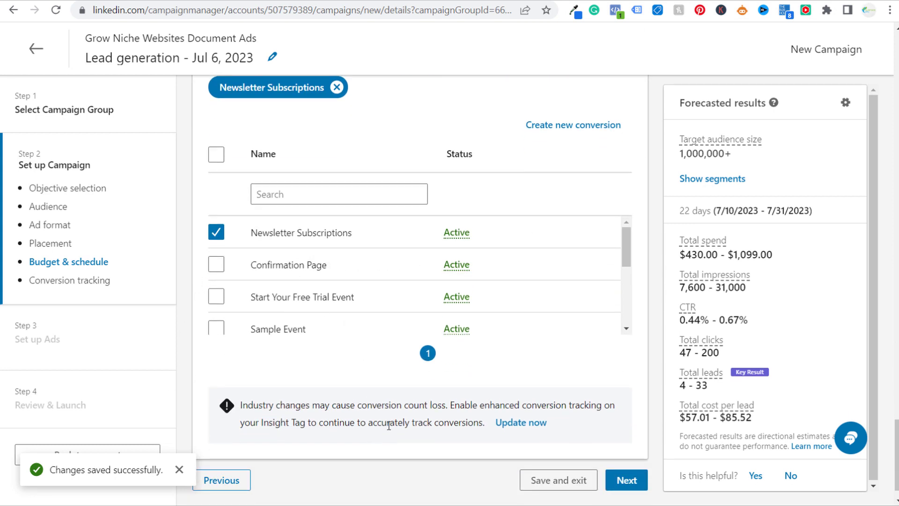
left_click(625, 480)
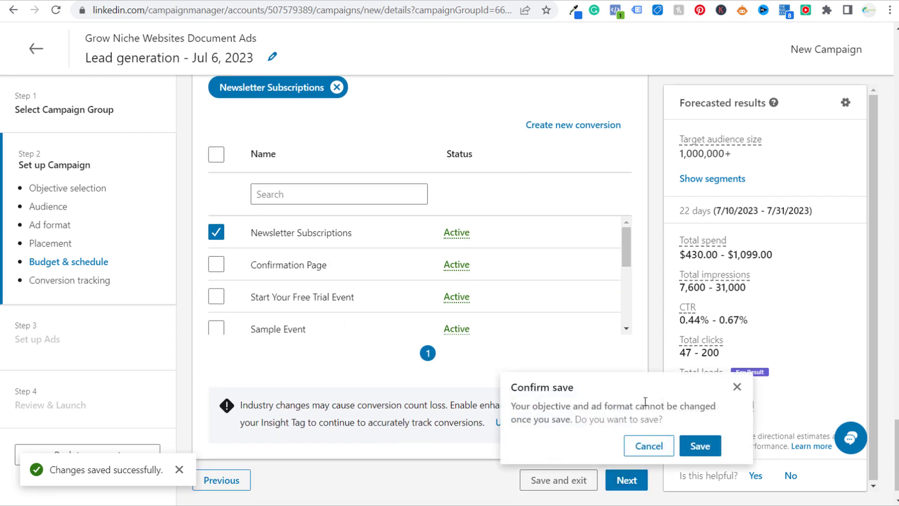
left_click(696, 446)
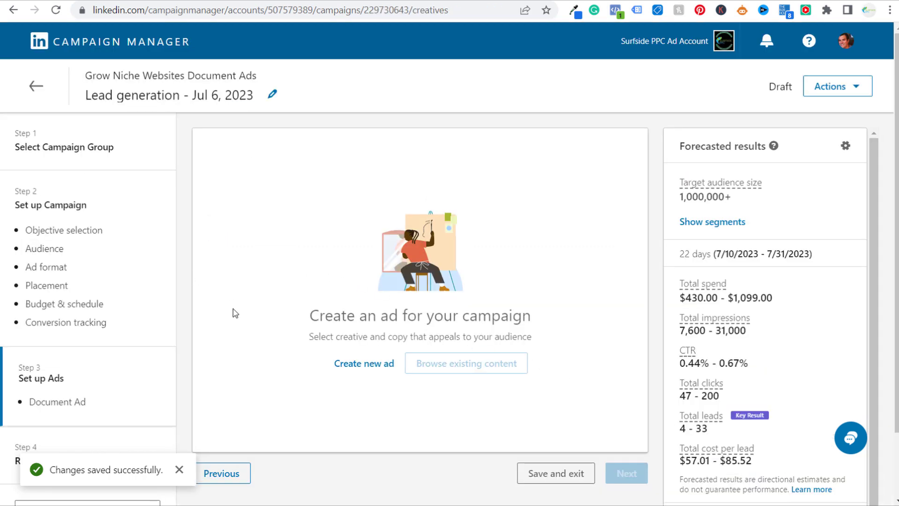
left_click(358, 368)
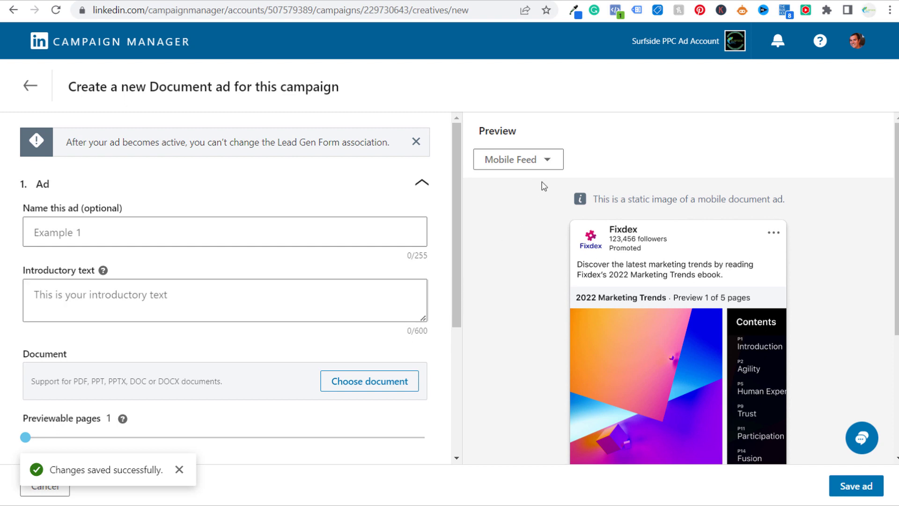
Upload "10 Evergreen Marketing Strategies for Business Growth.pdf" as the ad's document.
left_click(547, 160)
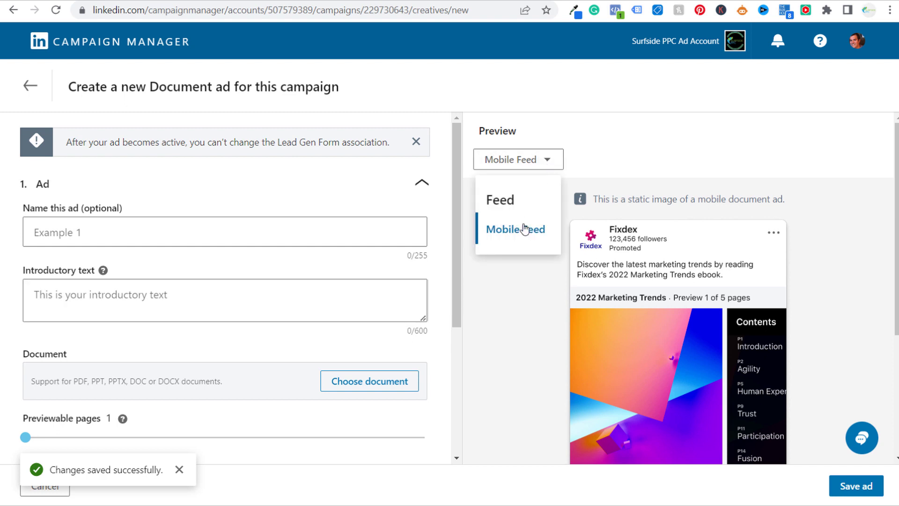
left_click(520, 284)
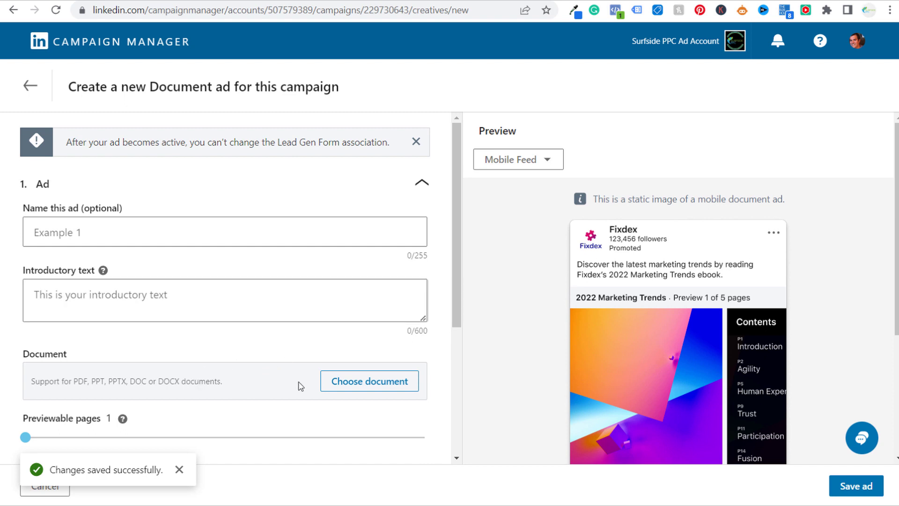
left_click(364, 383)
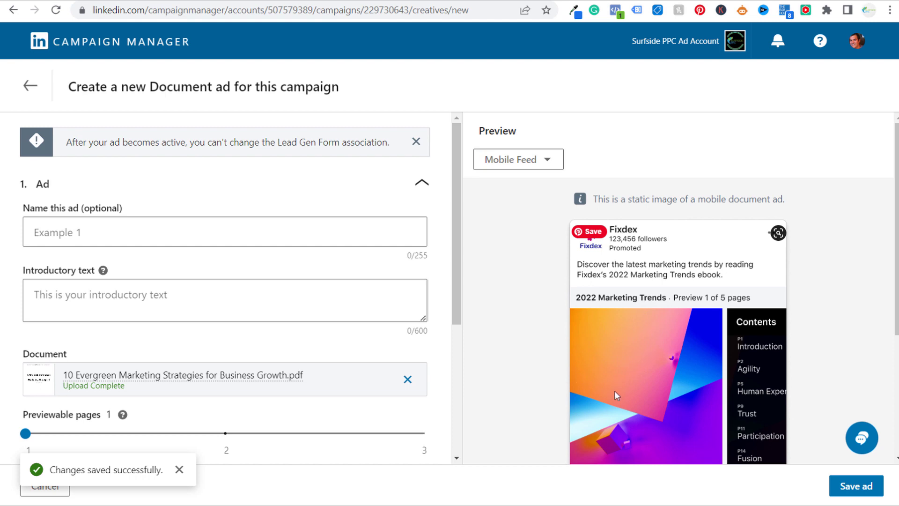
scroll(499, 381, "down", 1)
scroll(225, 325, "down", 1)
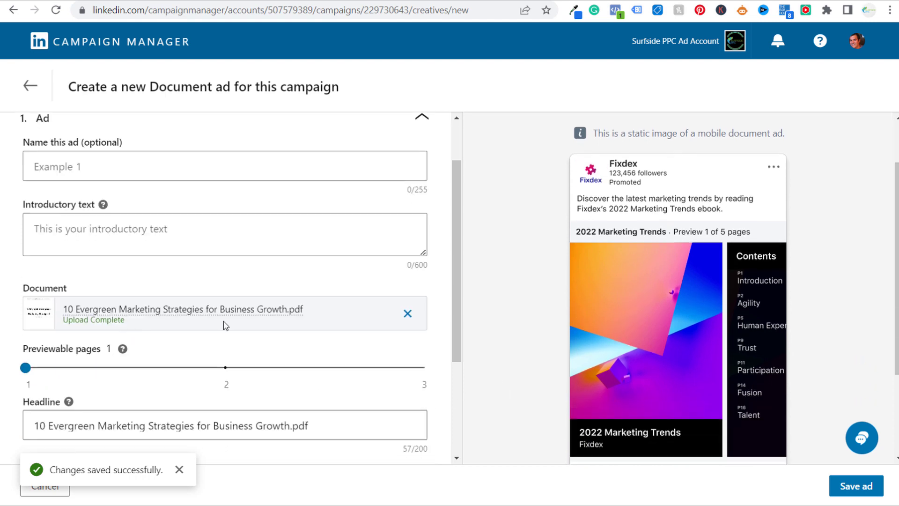
scroll(646, 328, "up", 1)
Examine the "How To Grow Your Niche Website Fast" document ad in the LinkedIn feed and its cover and title pages in Word.
left_click(547, 159)
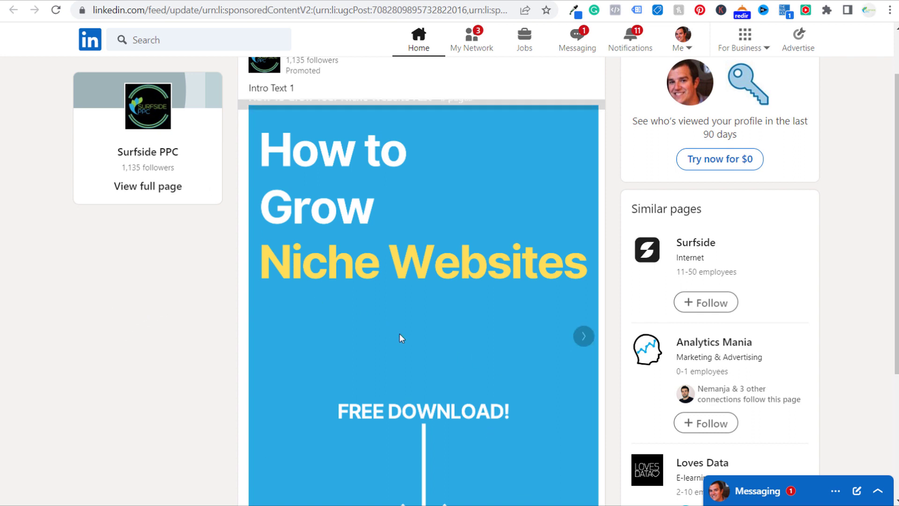
left_click(857, 457)
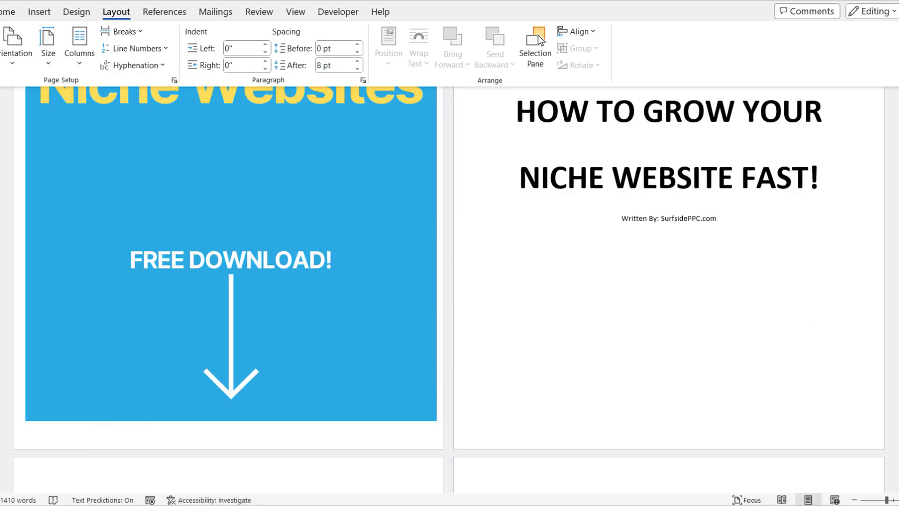
scroll(282, 252, "up", 4)
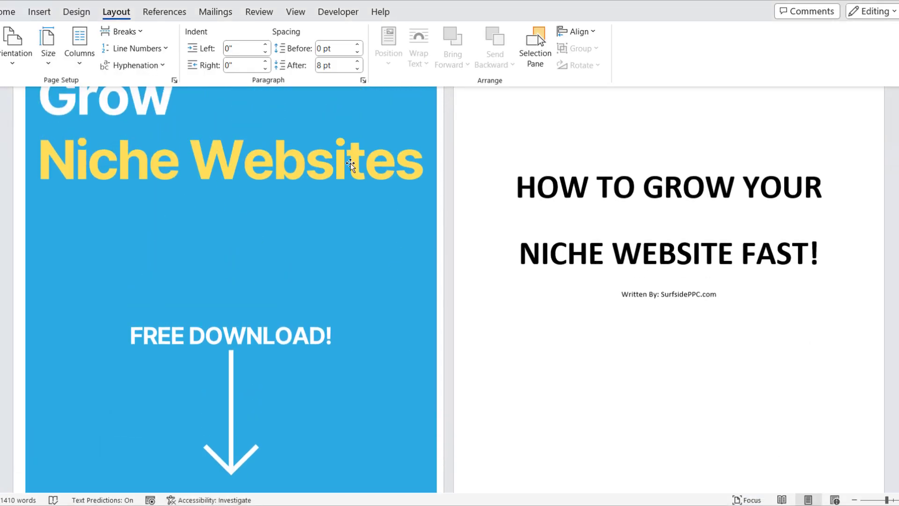
scroll(311, 140, "up", 2)
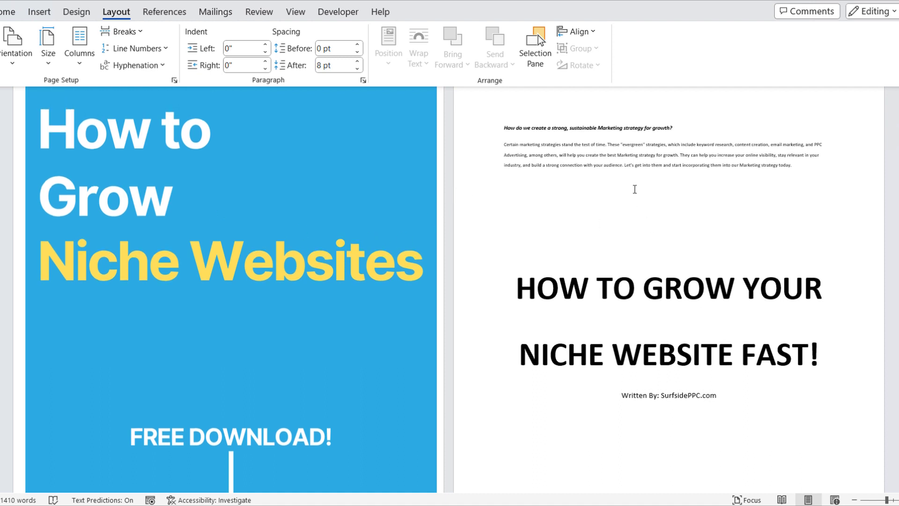
left_click_drag(499, 127, 813, 422)
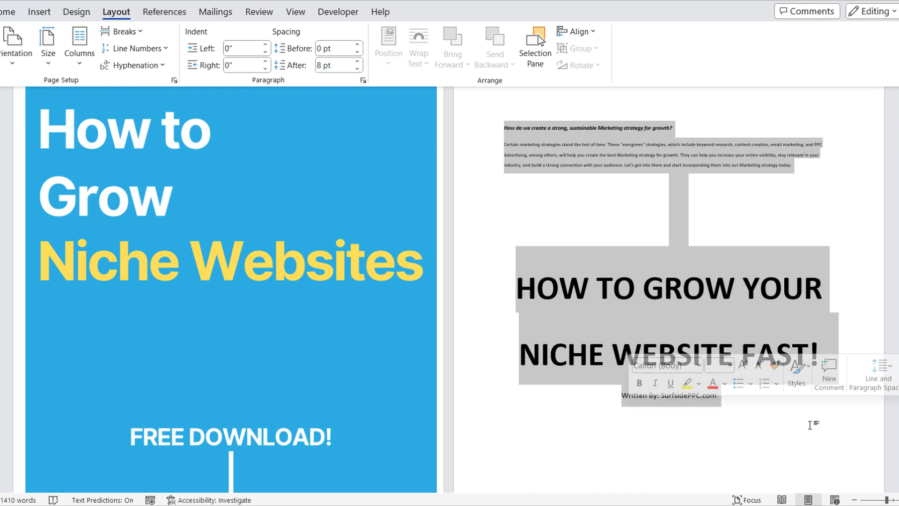
left_click(813, 425)
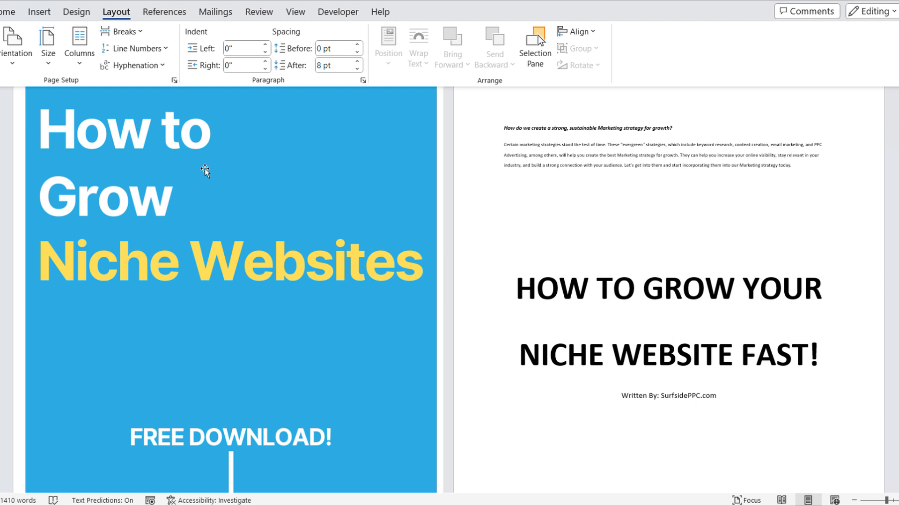
scroll(249, 281, "down", 1)
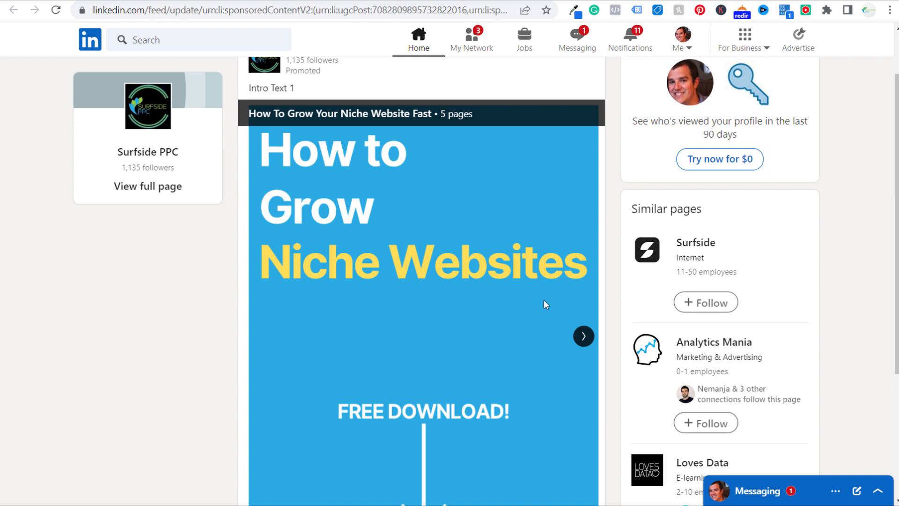
left_click(584, 337)
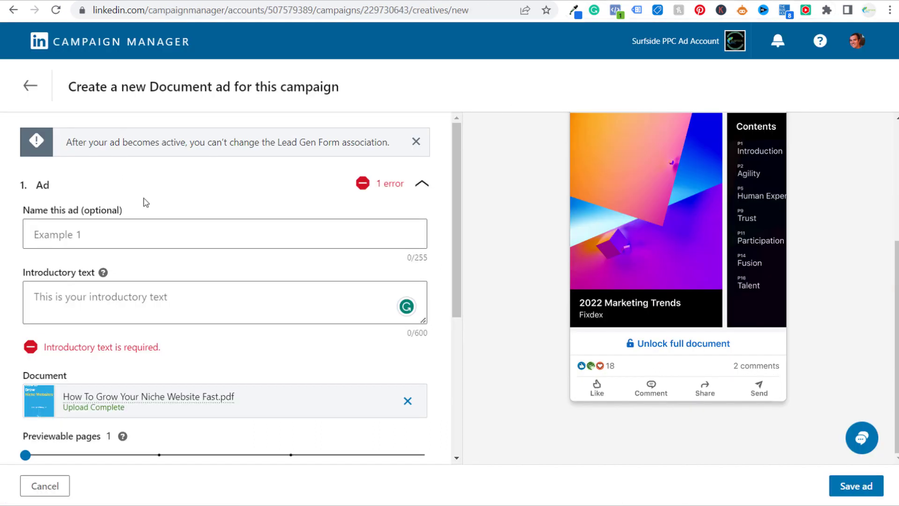
Name the document ad DocumentAd1-NicheWebsiteGrowth.
left_click(124, 238)
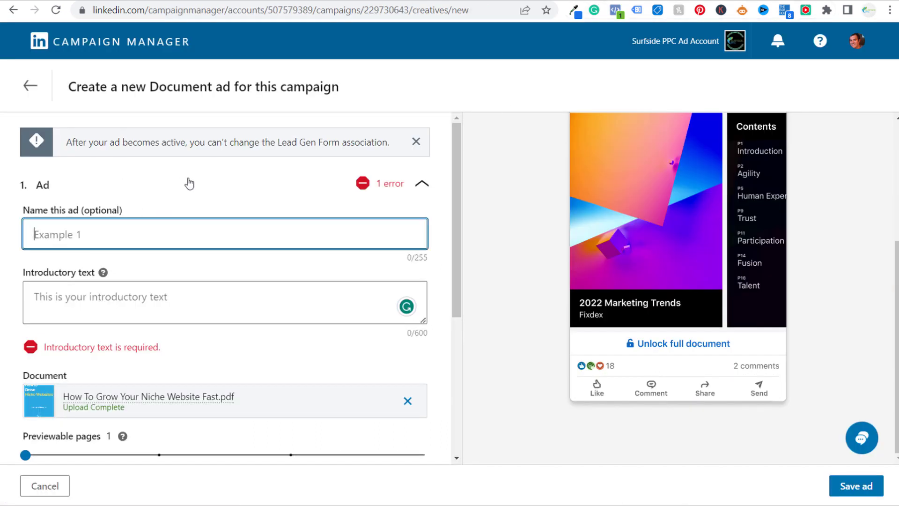
type("DocumentAd1-NicheWebsiteGrowth")
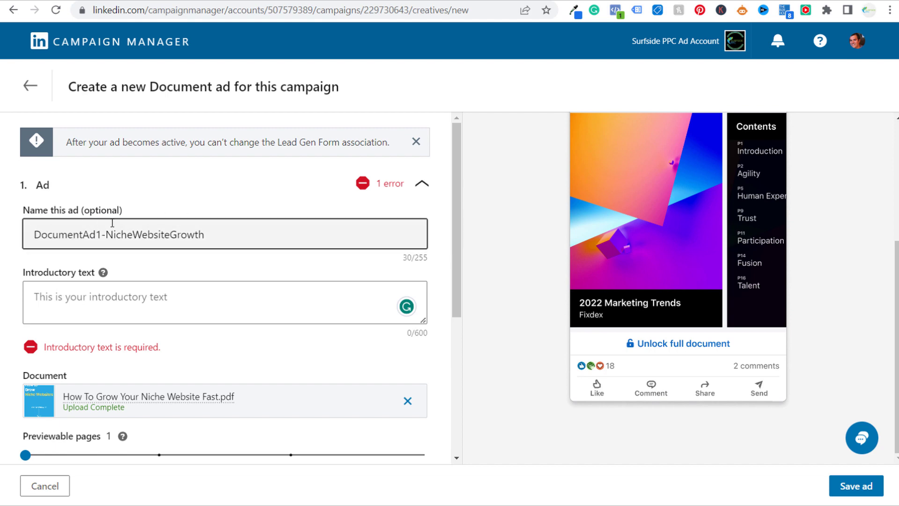
scroll(627, 257, "up", 4)
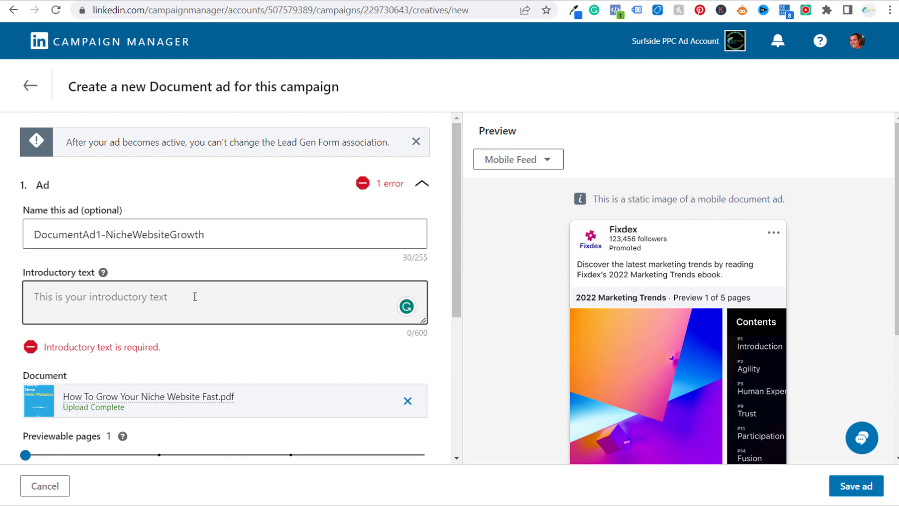
Set the introductory text to "Struggling With Traffic Growth? Download Our Niche Website Guide to Grow Your Website Fast!".
left_click_drag(429, 334, 410, 336)
left_click(412, 351)
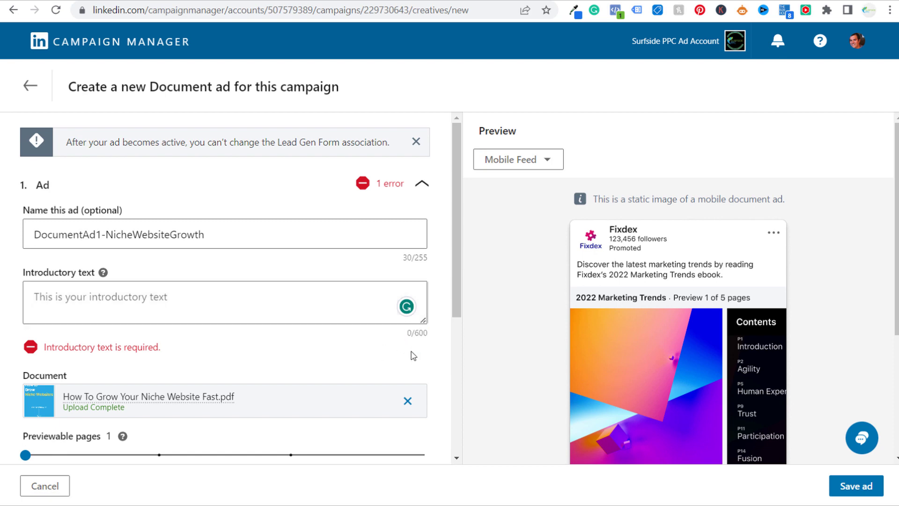
left_click(300, 286)
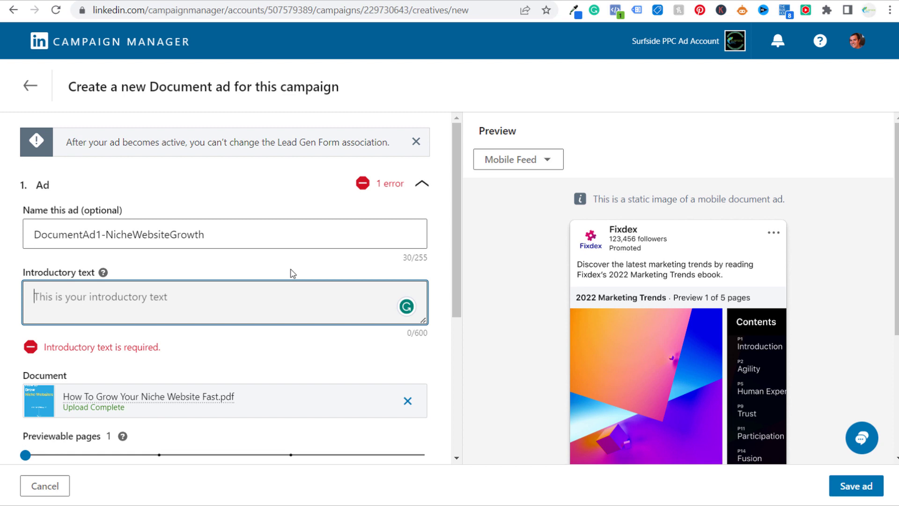
type("Struggling With Traffic Growth? Download Our Niche Website Guide to Grow Your Website Fast!")
left_click_drag(27, 294, 332, 303)
left_click(333, 303)
Replace the ad's headline with "How To Grow Your Niche Website Fast".
scroll(331, 333, "down", 2)
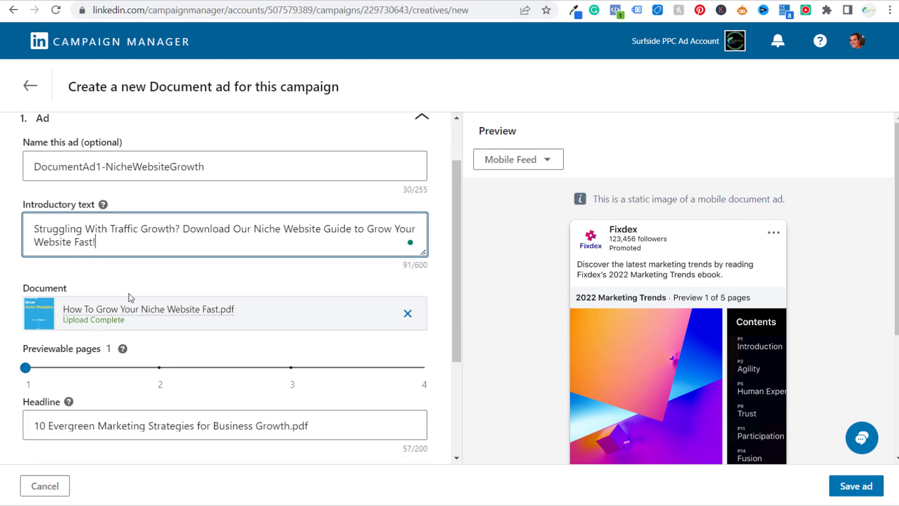
scroll(235, 305, "down", 2)
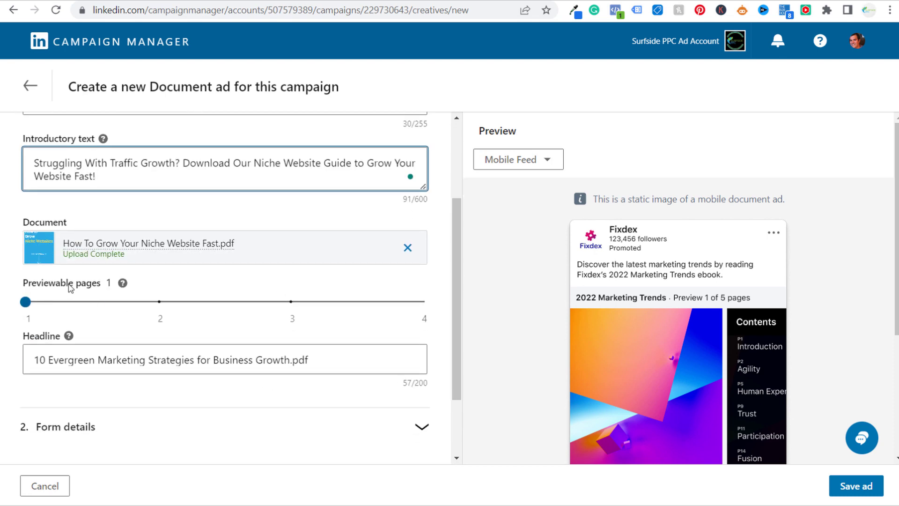
left_click_drag(36, 287, 128, 287)
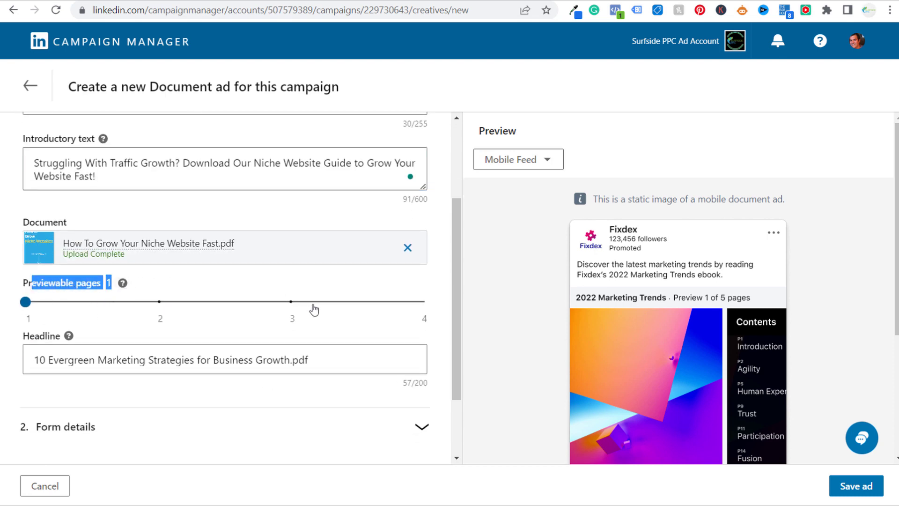
left_click(357, 359)
left_click_drag(308, 360, 289, 359)
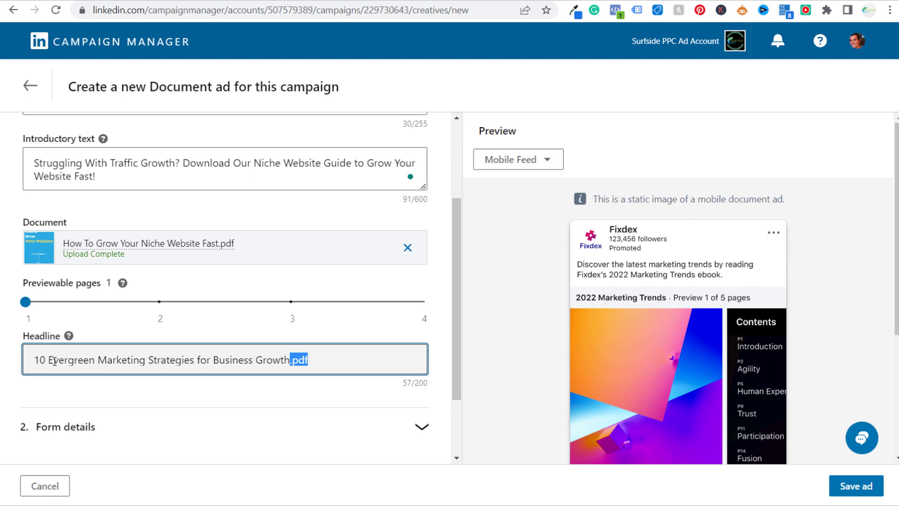
left_click_drag(322, 361, 8, 361)
type("How ")
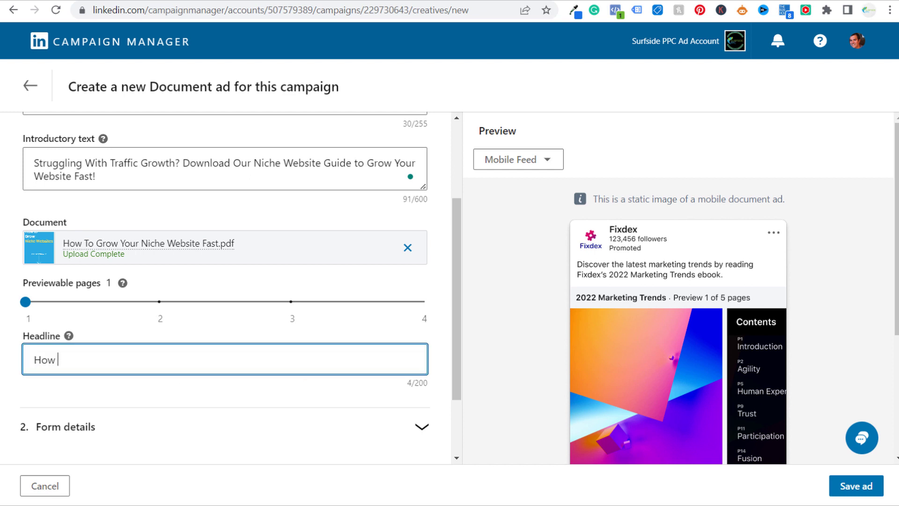
type("To Grow Your Niche Website Fast")
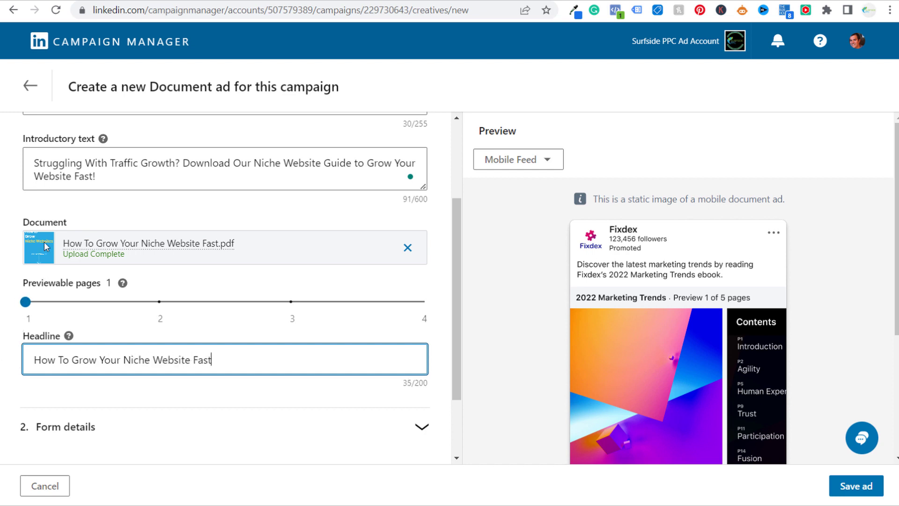
Create a new lead gen form for the ad and name it "Niche Website Form".
scroll(21, 299, "down", 2)
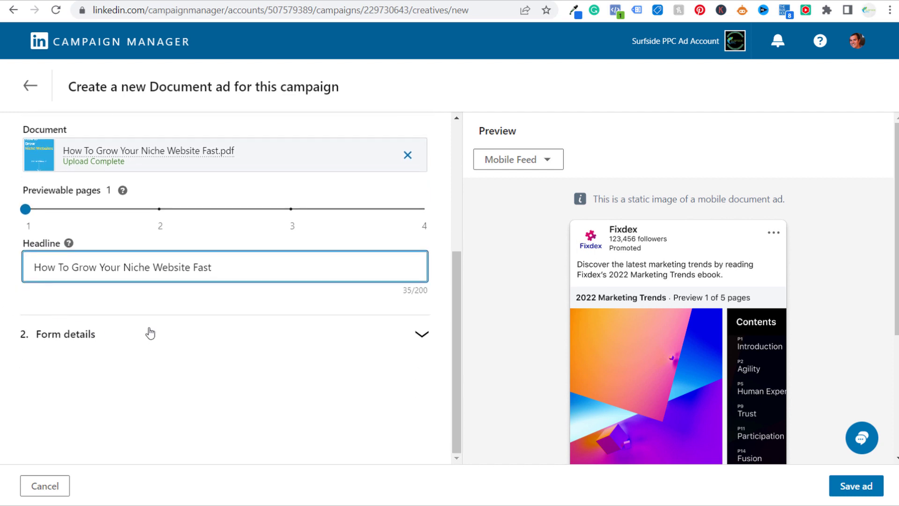
left_click(216, 328)
left_click(212, 313)
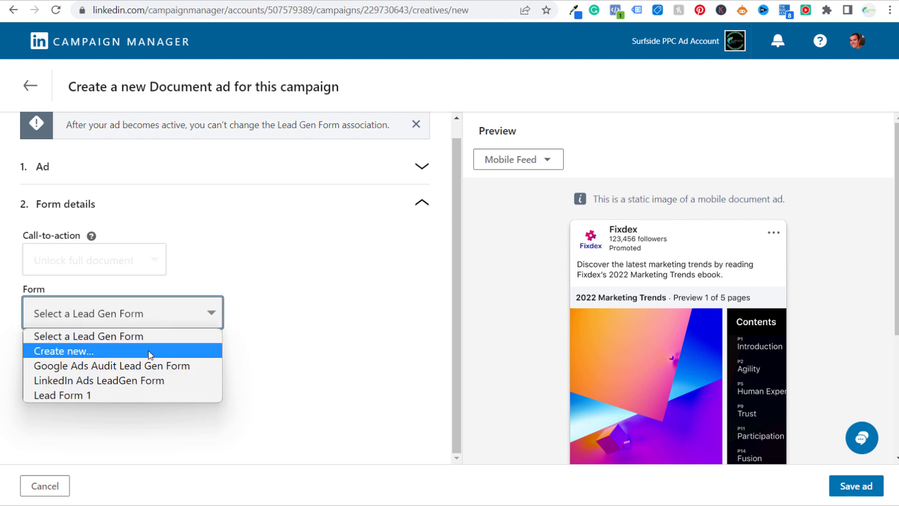
left_click(119, 354)
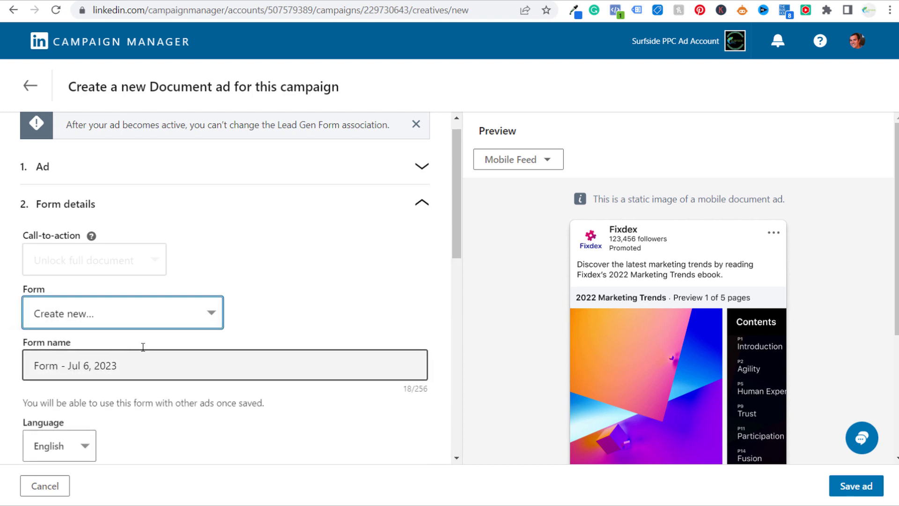
scroll(143, 346, "down", 3)
left_click_drag(142, 243, 23, 242)
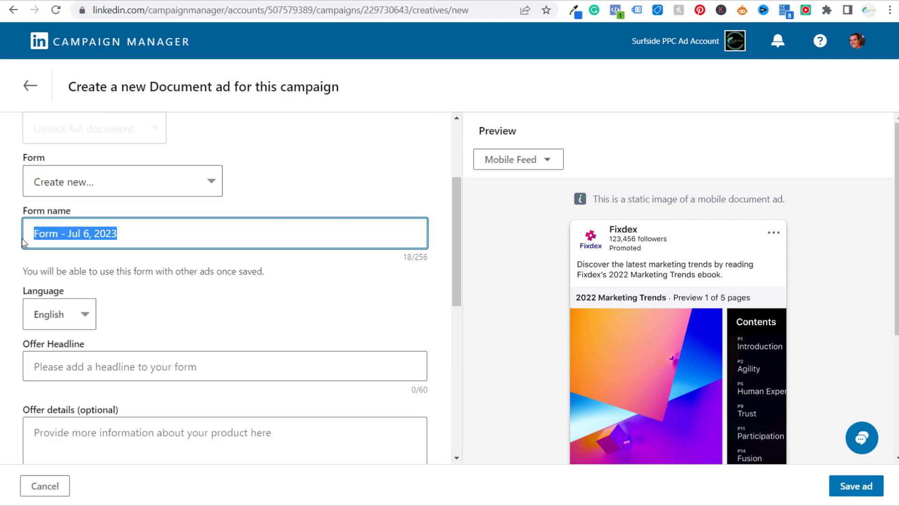
type("Niche Website Form")
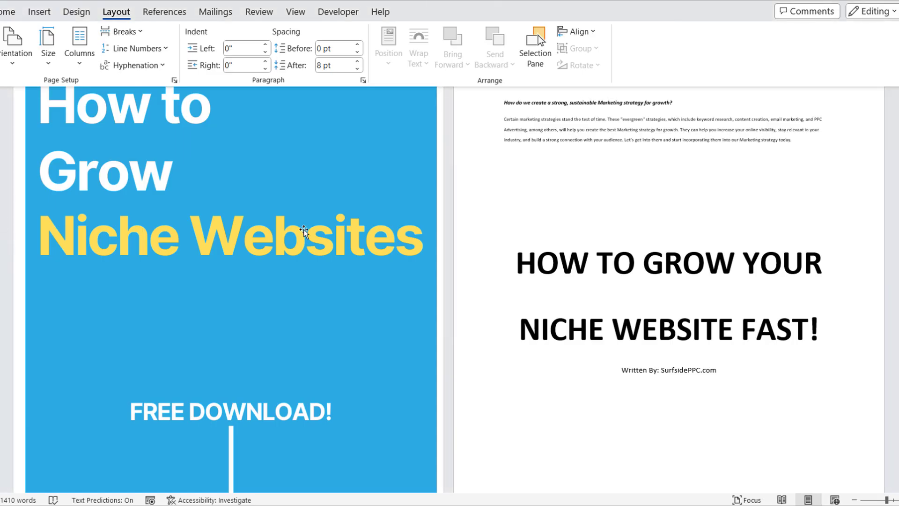
scroll(92, 119, "up", 1)
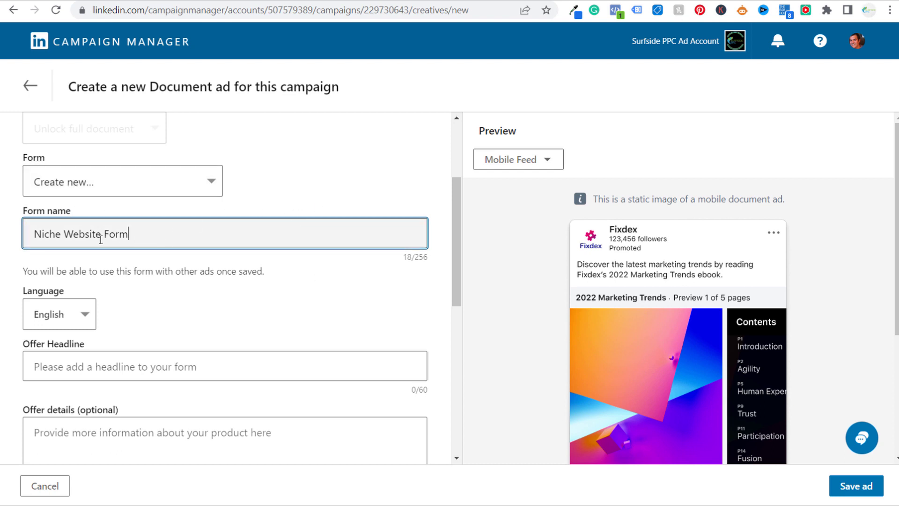
Set the form's offer headline to "Grow Your Niche Website Fast".
scroll(267, 280, "down", 1)
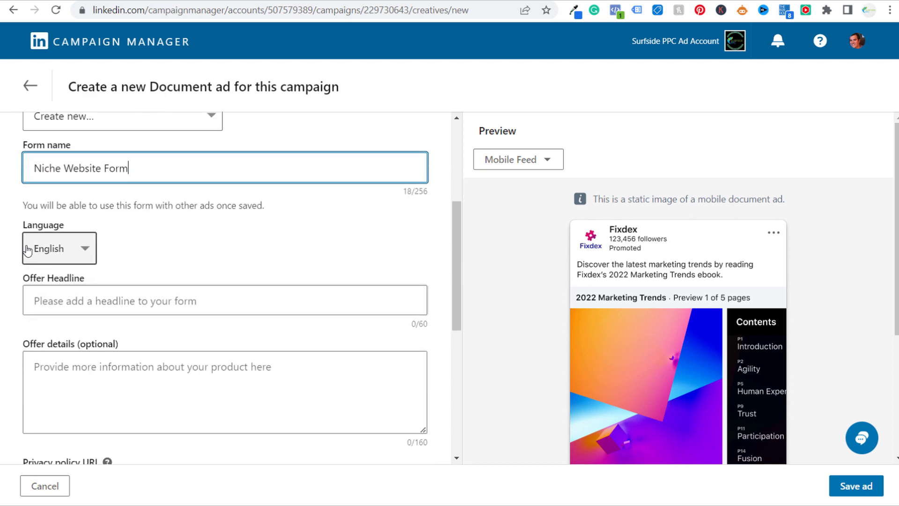
scroll(281, 234, "down", 3)
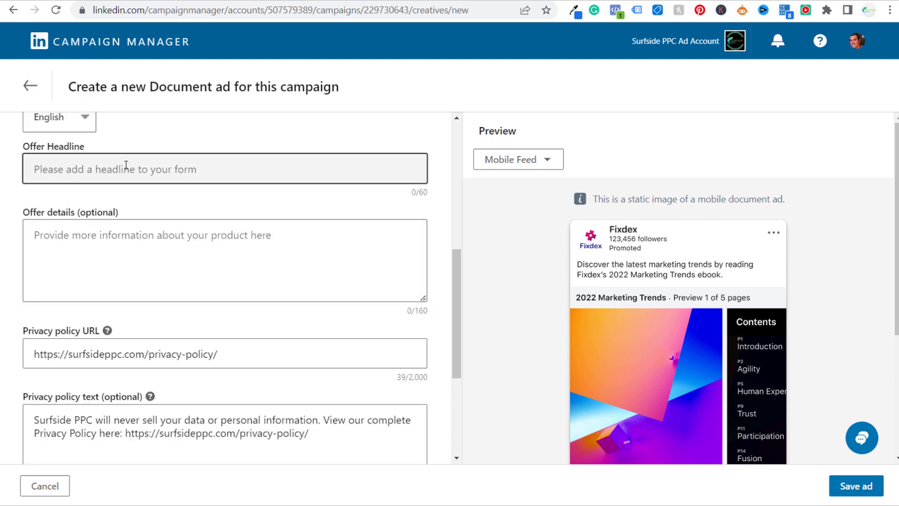
left_click(126, 165)
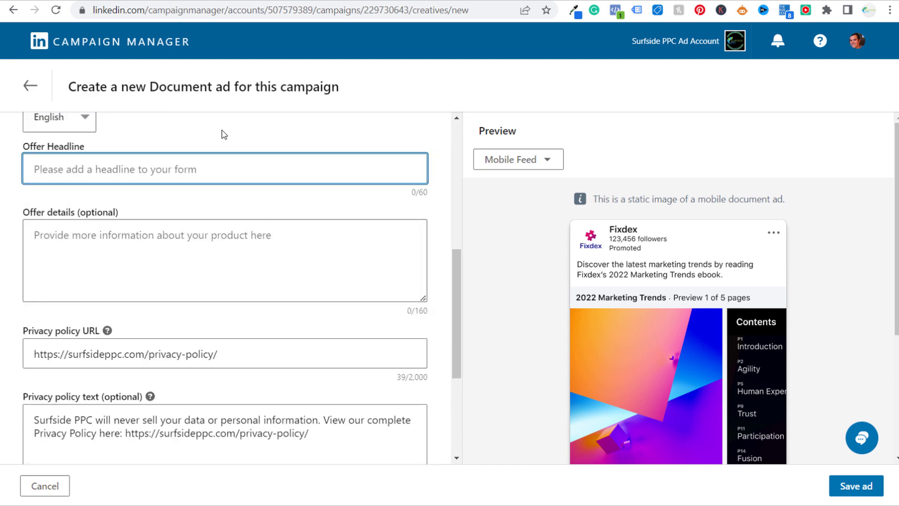
type("Grow Your Niche ")
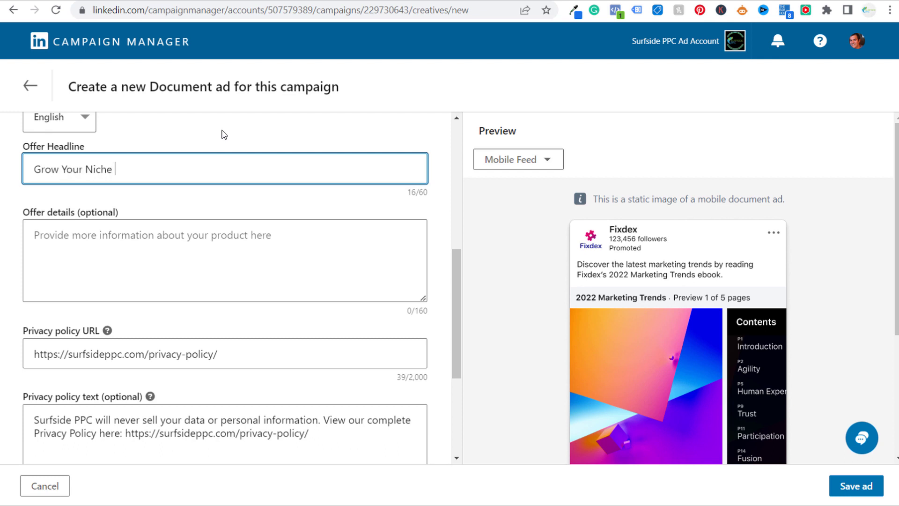
type("Website Fast")
Enter the offer details "This easy-to-implement 10-step strategy will grow your niche website traffic and earnings. Learn how I drive millions of visitors every year to my websites!".
left_click(222, 255)
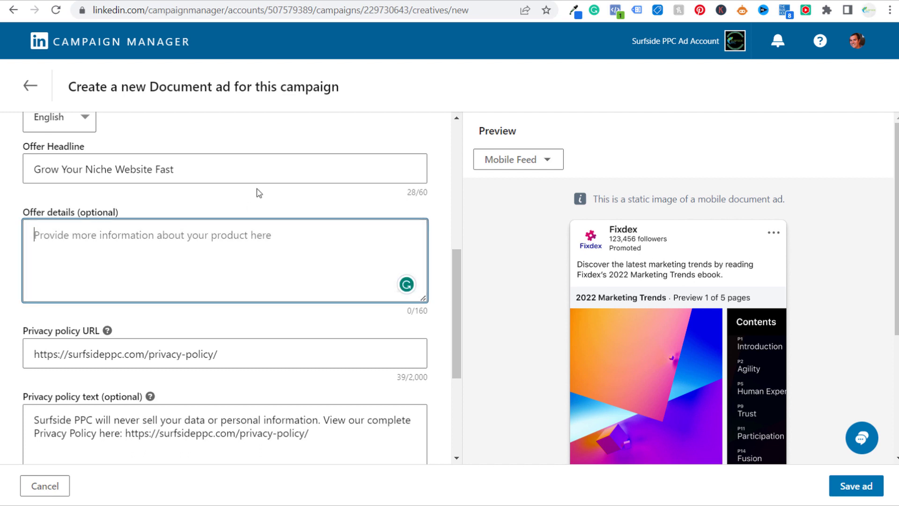
type("This easy-to-implement 10-step strategy will grow your niche website traffic and earnings. Learn how I drive millions of visitors every year to my websites!")
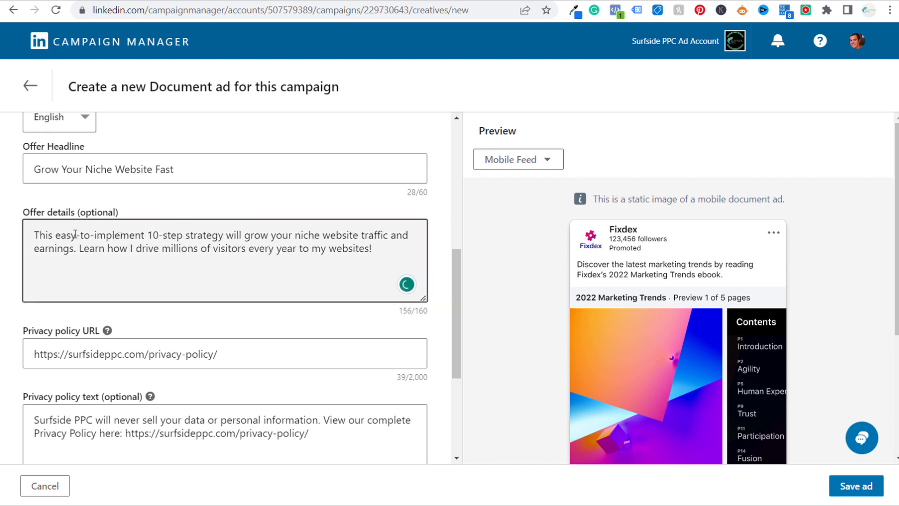
left_click_drag(147, 234, 260, 235)
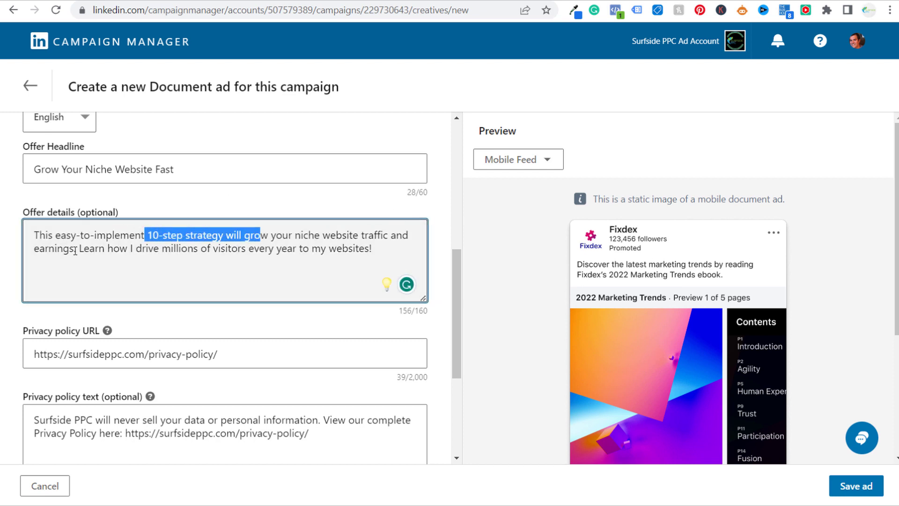
left_click_drag(75, 252, 194, 247)
left_click(359, 248)
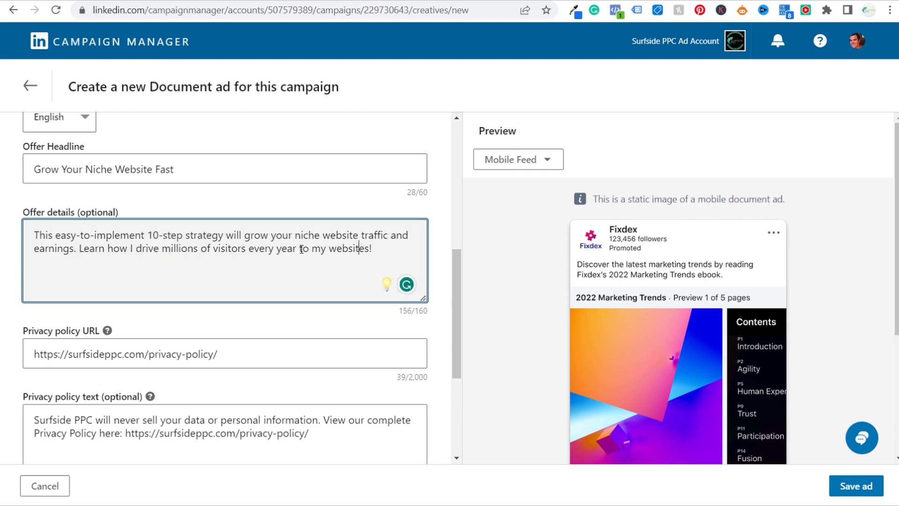
left_click(321, 208)
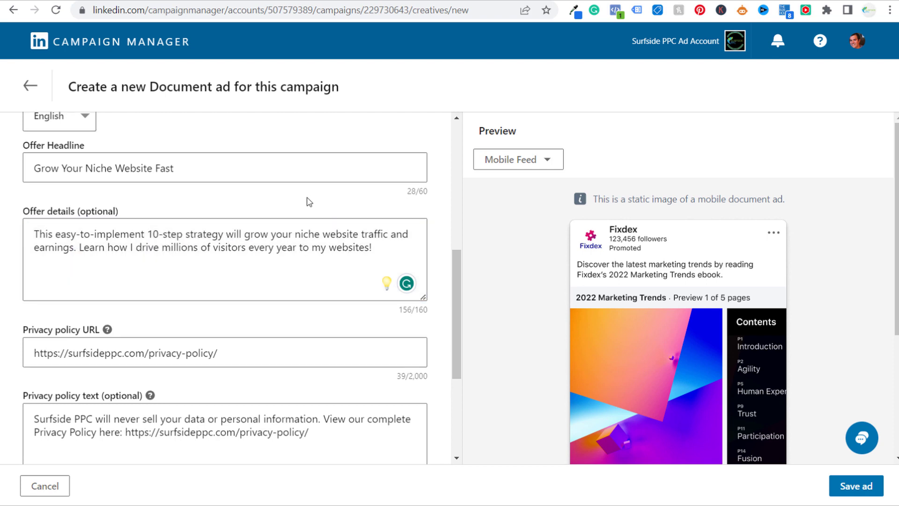
Add LinkedIn profile URL to the contact information that the lead form collects in its lead details.
scroll(305, 200, "down", 1)
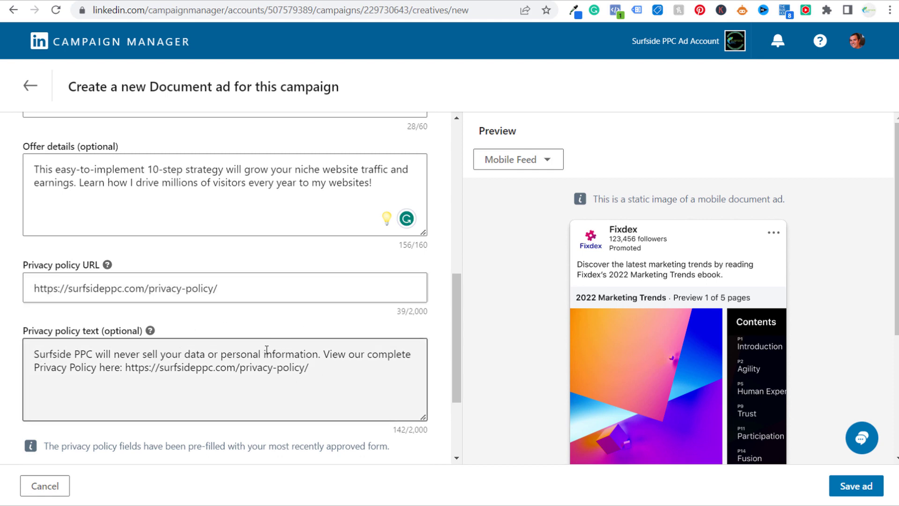
scroll(197, 281, "up", 3)
scroll(164, 286, "down", 6)
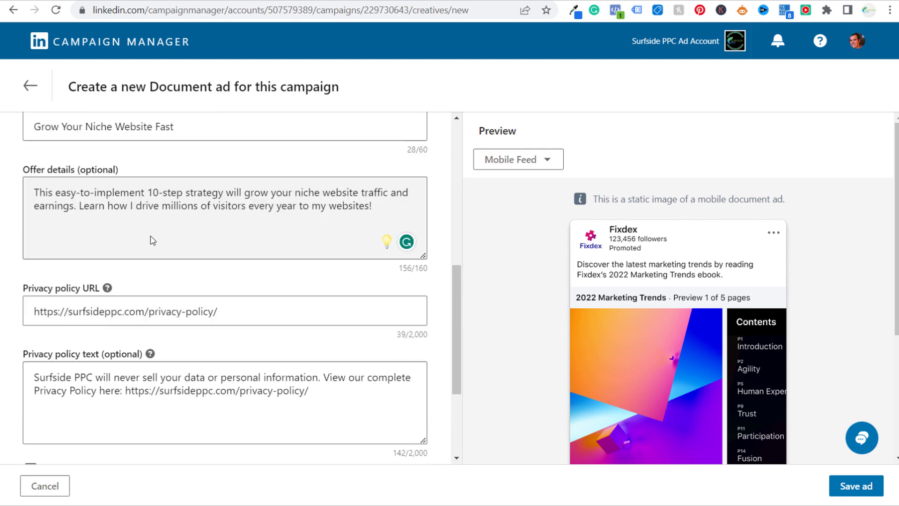
left_click(256, 354)
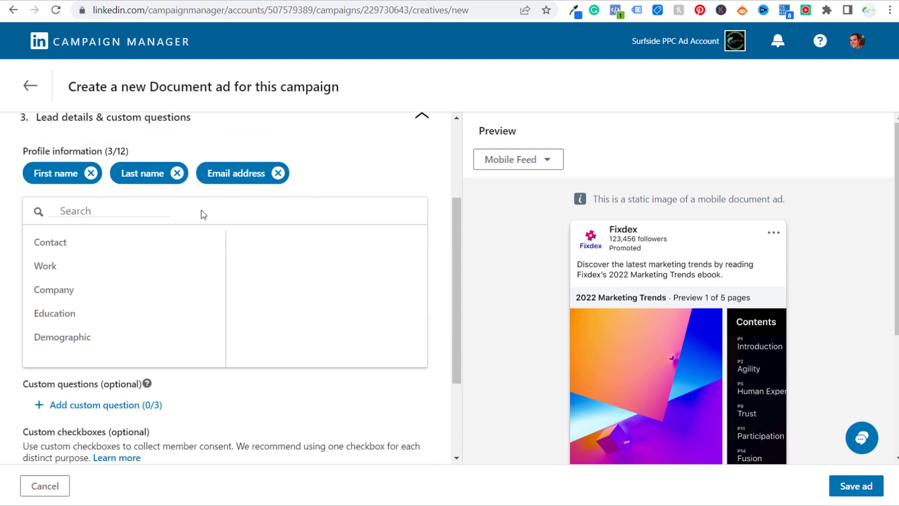
left_click(99, 251)
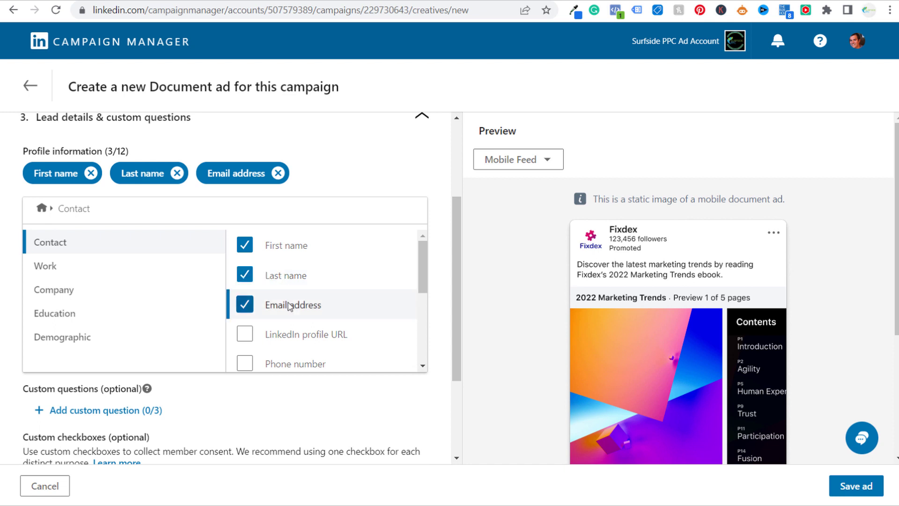
left_click(297, 338)
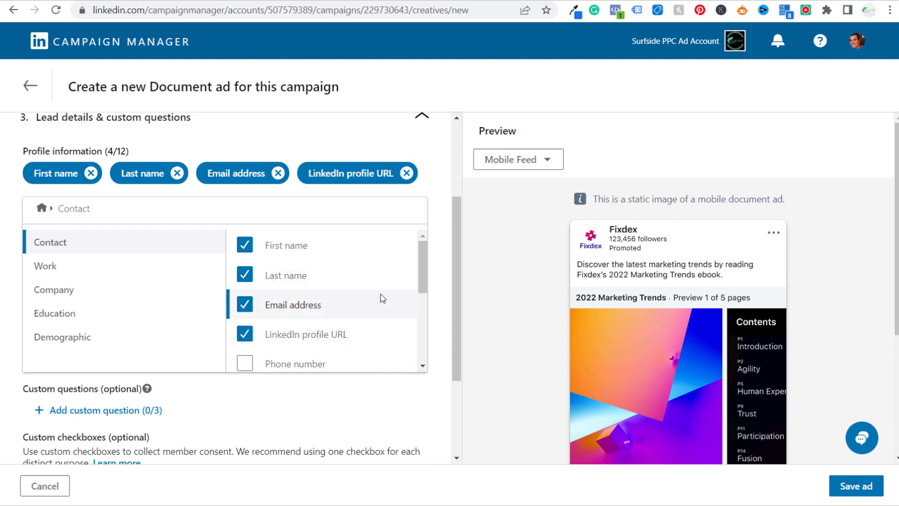
Examine the profile fields the form can collect in the Contact, Work, Company, Education and Demographic categories.
scroll(425, 272, "down", 2)
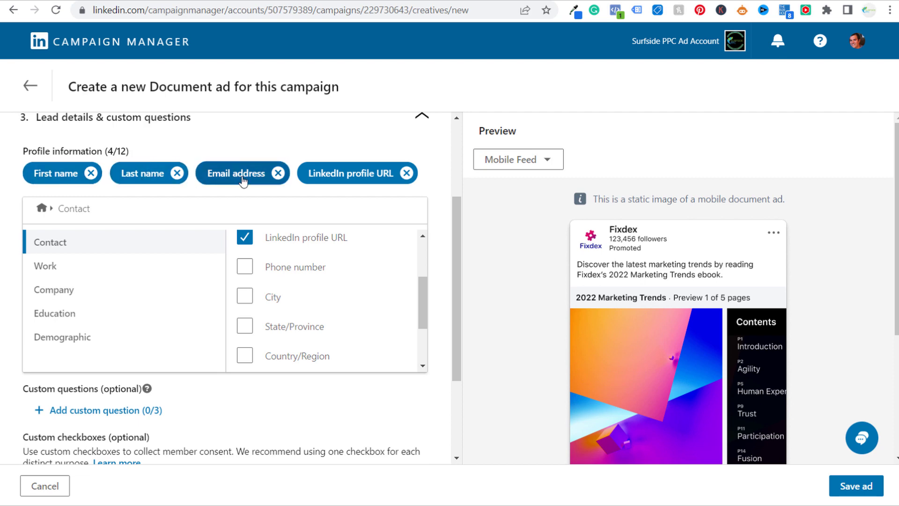
left_click(108, 266)
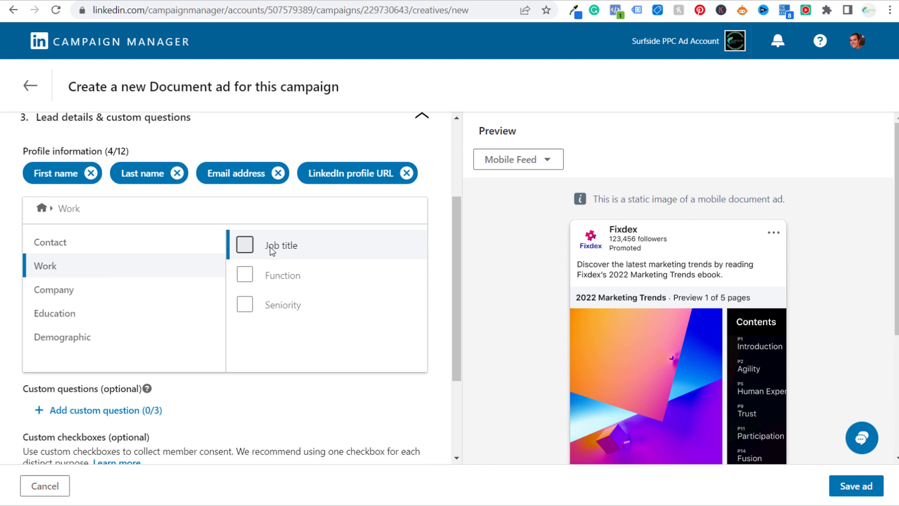
left_click(144, 294)
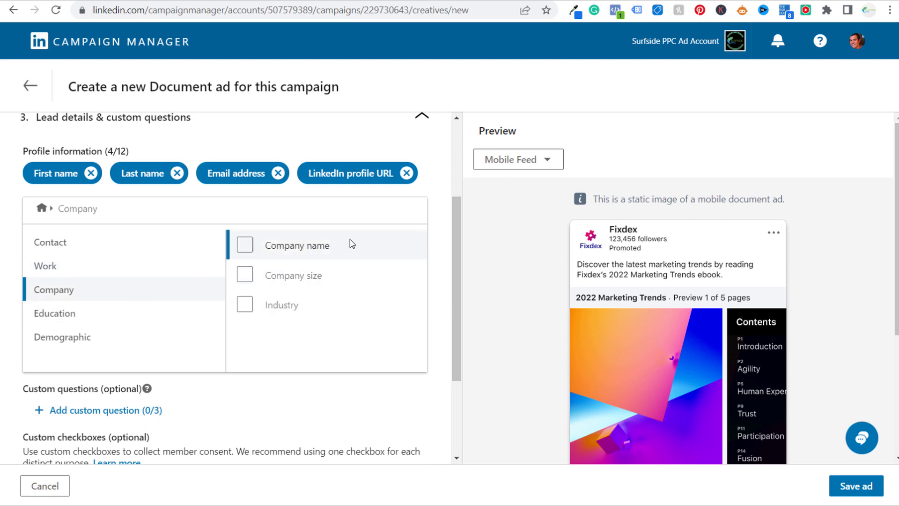
left_click(167, 319)
left_click(135, 333)
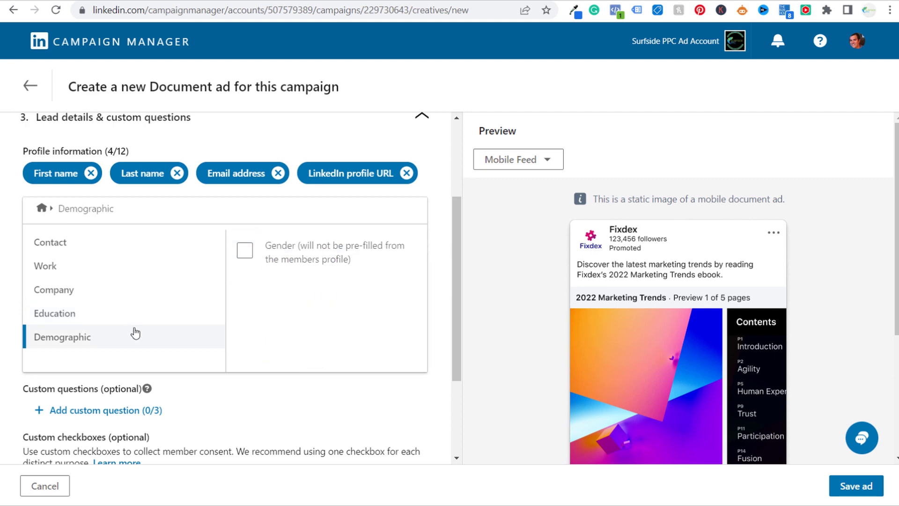
left_click(96, 247)
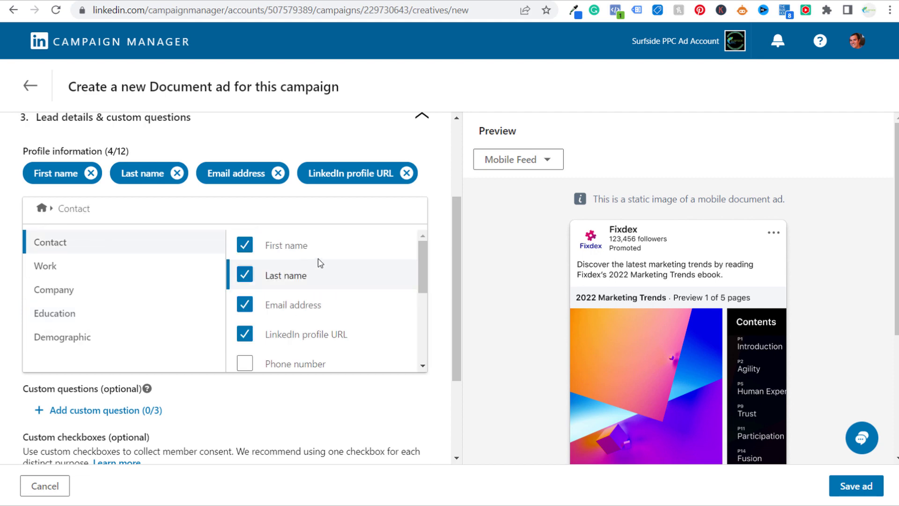
scroll(322, 265, "down", 3)
scroll(322, 267, "up", 3)
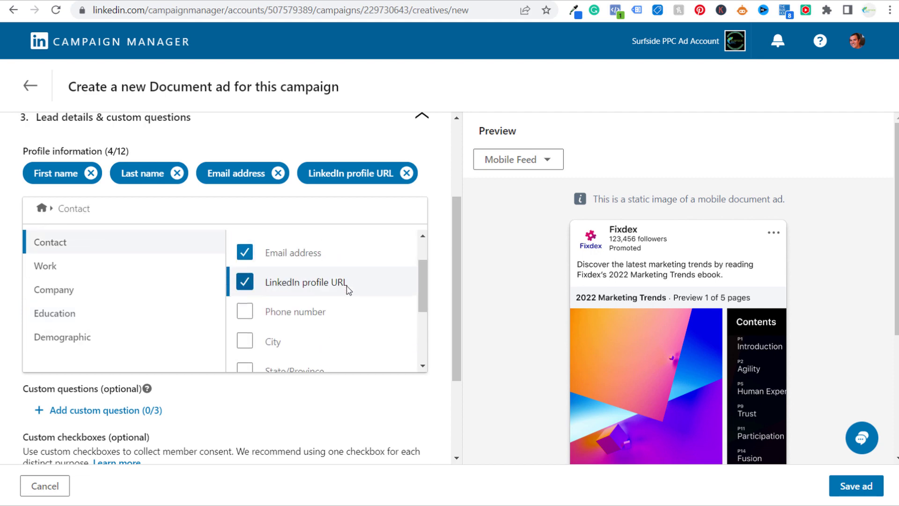
scroll(349, 281, "down", 5)
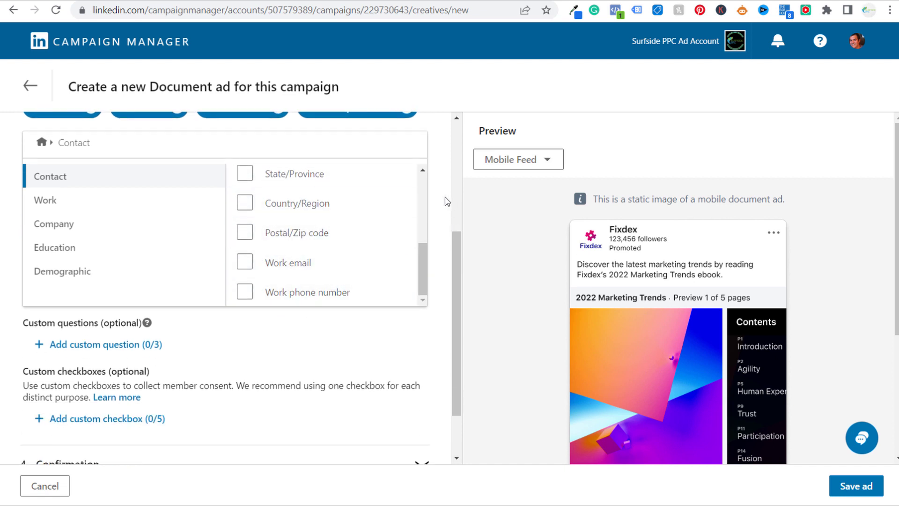
scroll(439, 216, "up", 1)
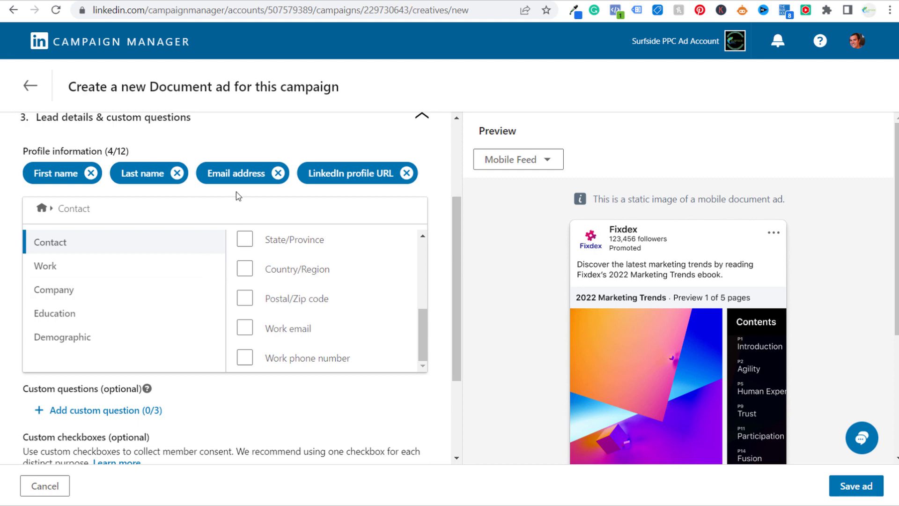
scroll(255, 193, "up", 2)
scroll(255, 203, "down", 2)
scroll(223, 397, "down", 2)
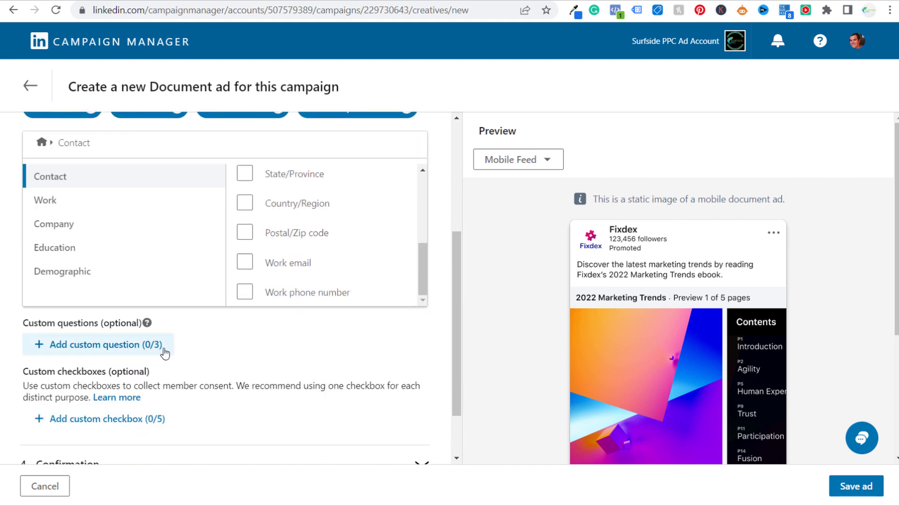
scroll(208, 352, "down", 2)
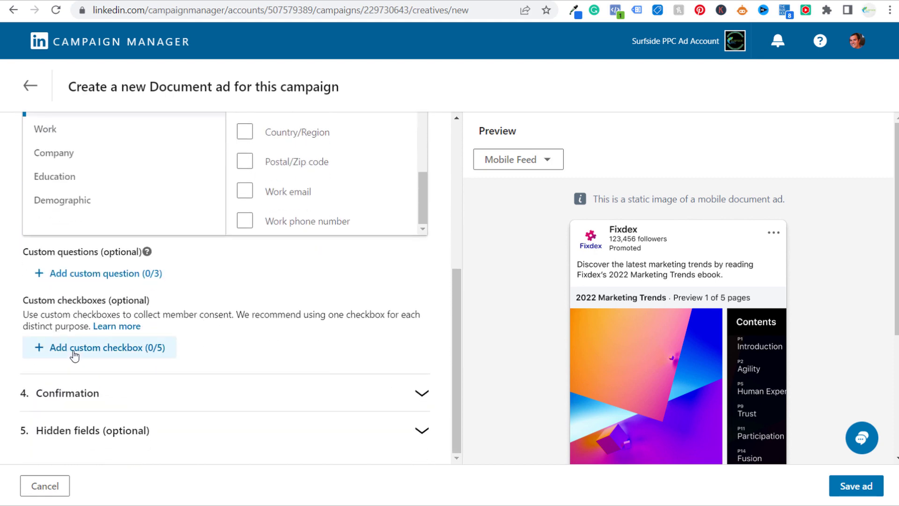
left_click(96, 274)
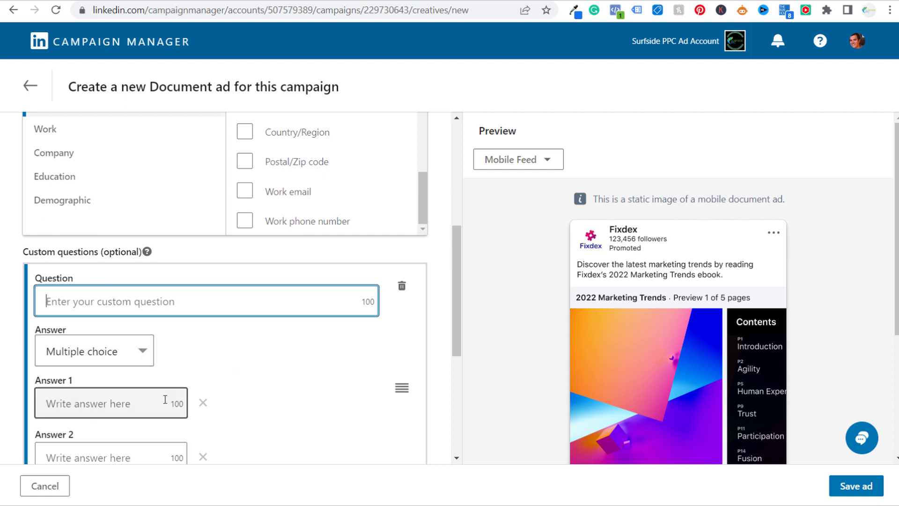
scroll(165, 399, "down", 3)
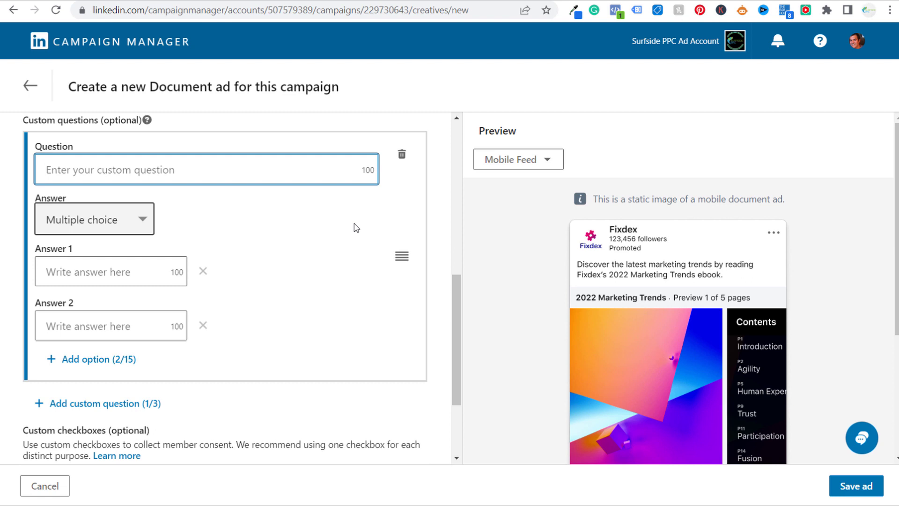
left_click(143, 213)
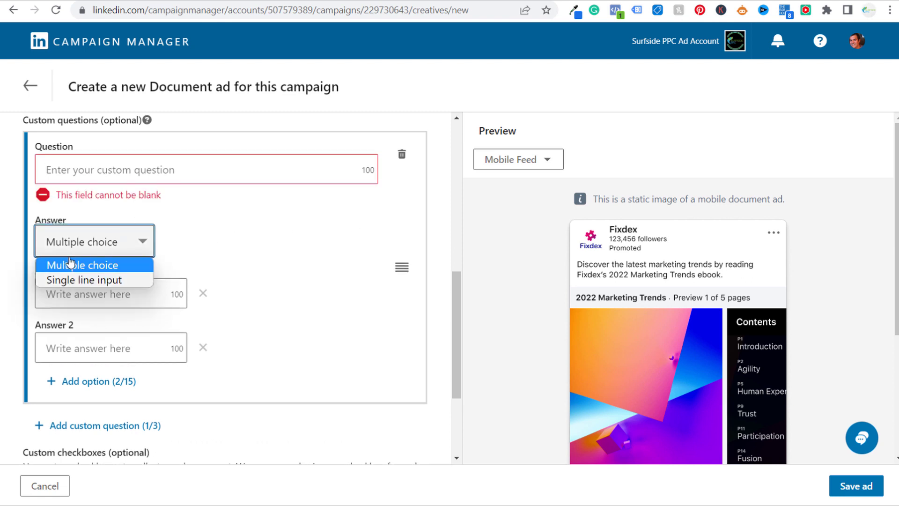
left_click(86, 281)
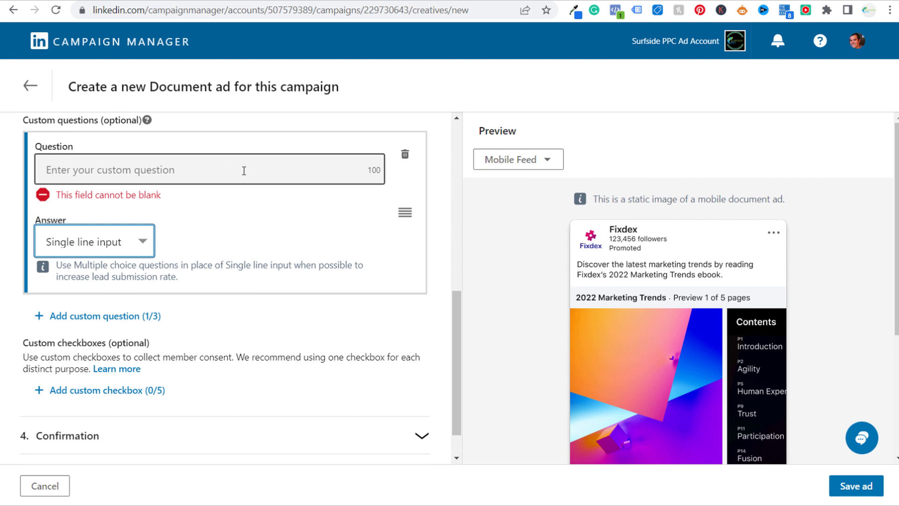
scroll(257, 261, "up", 3)
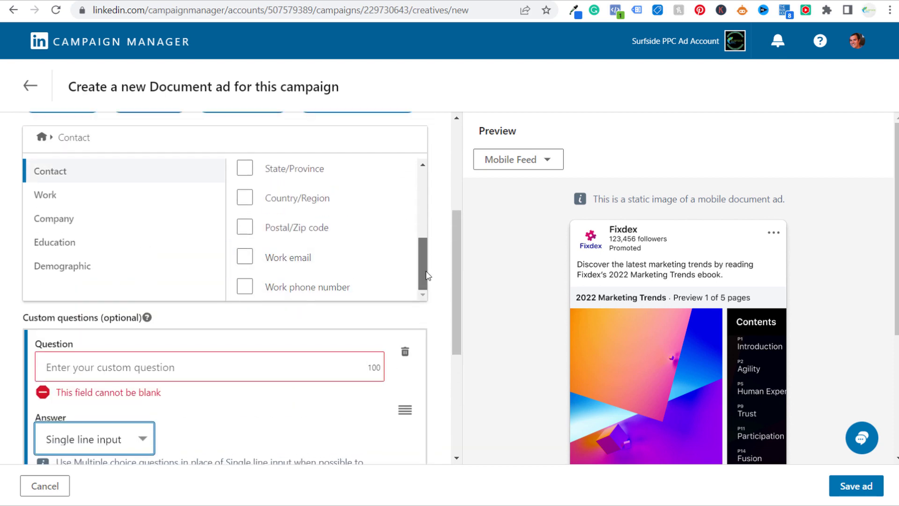
left_click_drag(425, 263, 421, 198)
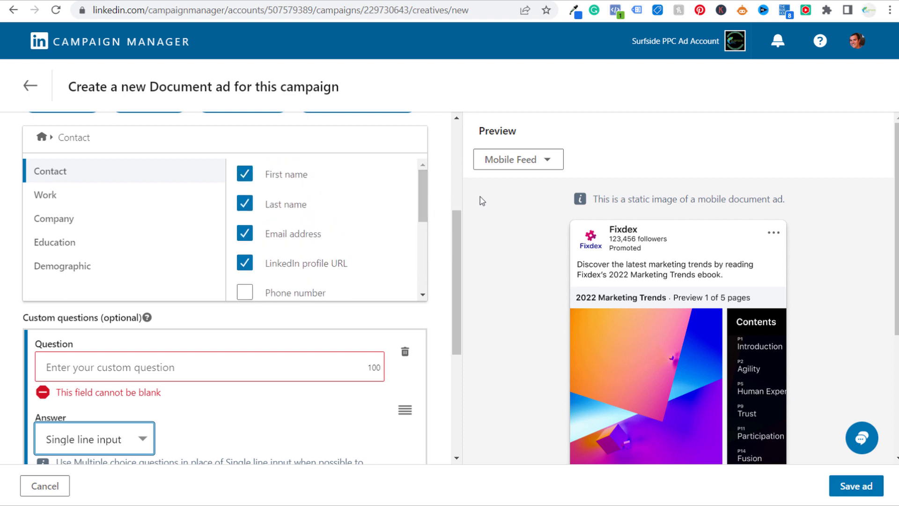
left_click(405, 352)
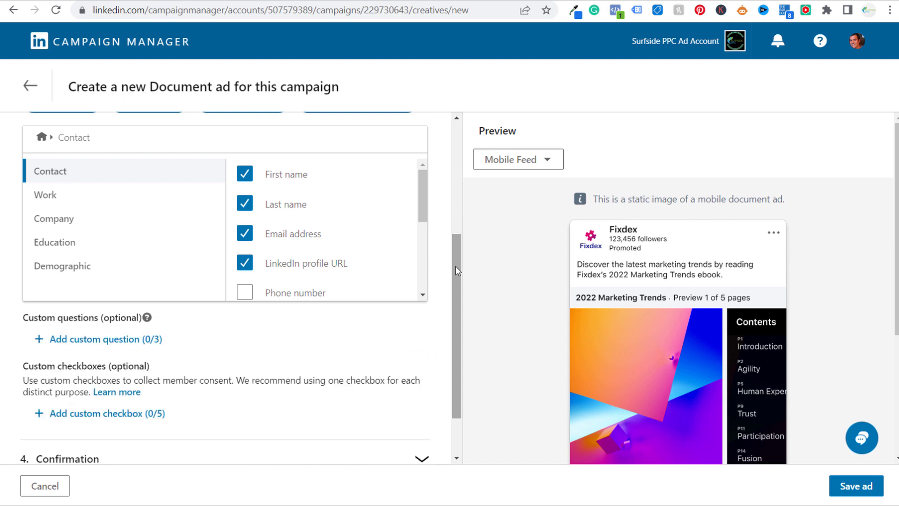
left_click_drag(454, 266, 435, 302)
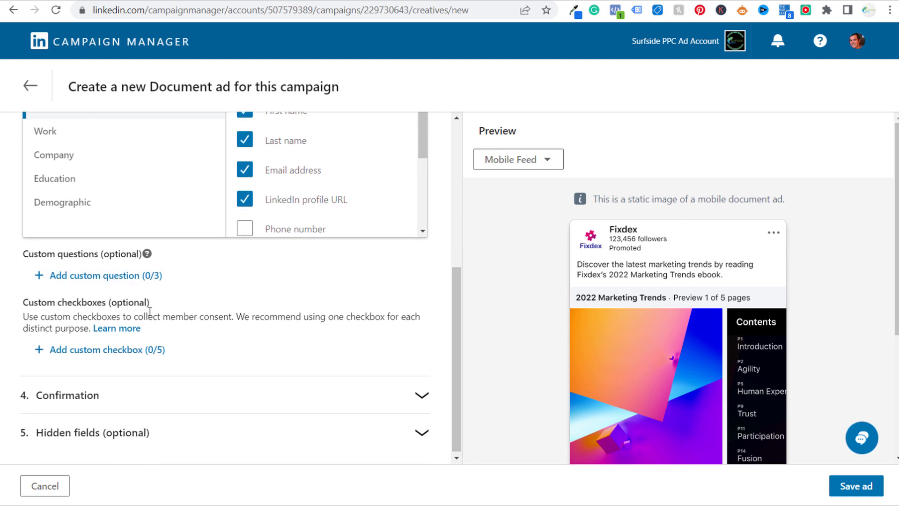
scroll(146, 305, "up", 4)
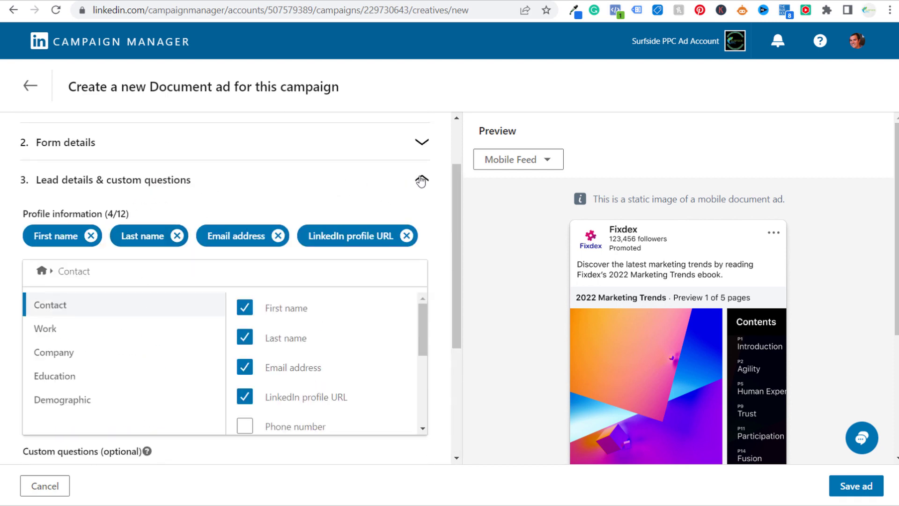
left_click_drag(454, 197, 455, 301)
left_click(140, 396)
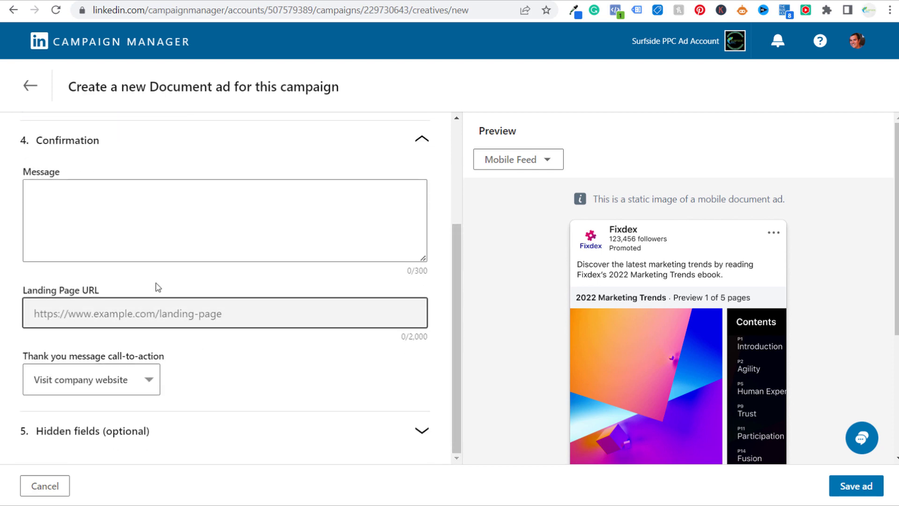
left_click(131, 206)
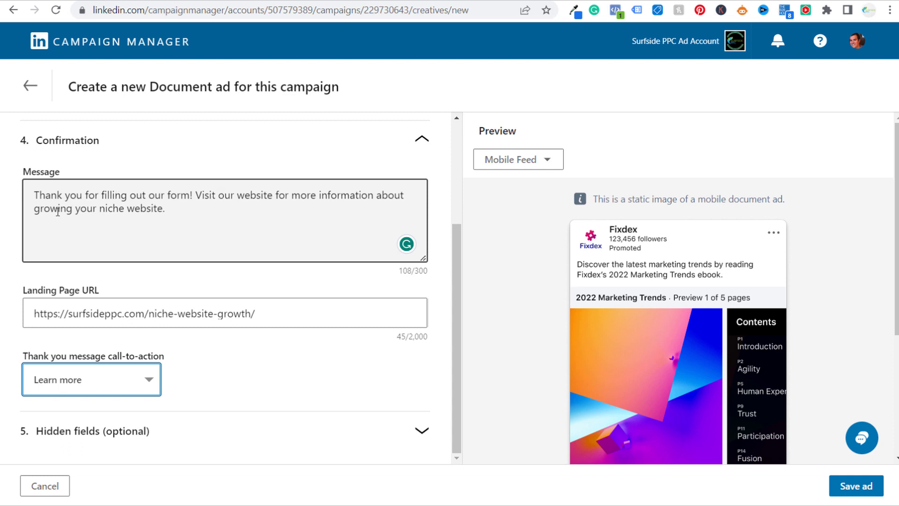
Review the confirmation message, landing page URL and thank-you call-to-action, and save the document ad with its lead gen form.
left_click_drag(58, 212, 92, 212)
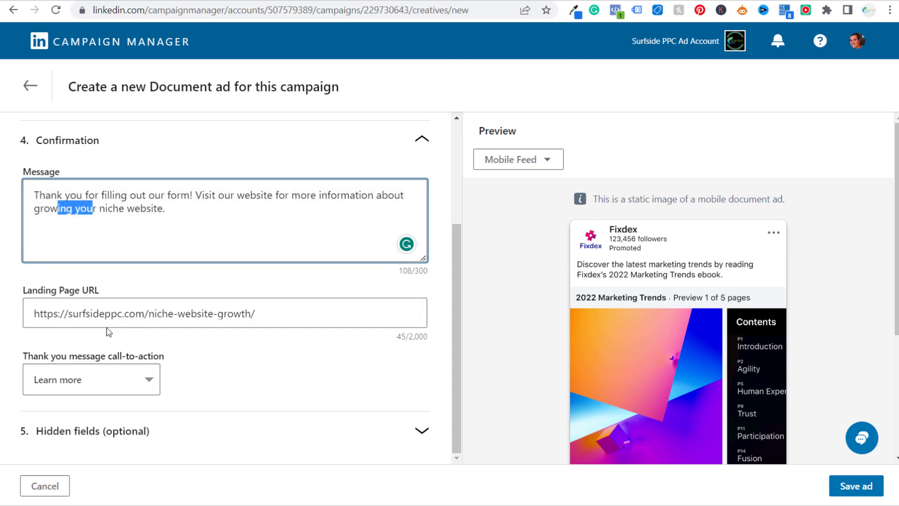
left_click_drag(111, 313, 208, 313)
left_click(298, 371)
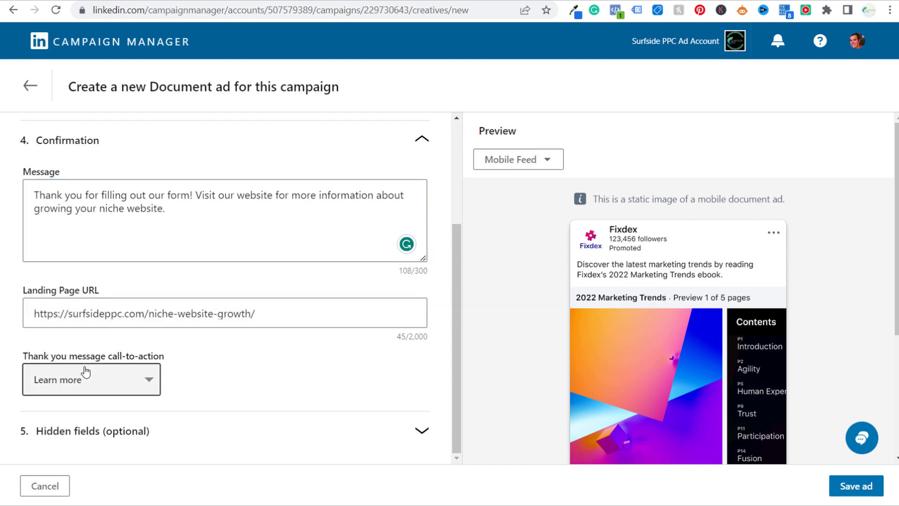
left_click_drag(50, 356, 120, 357)
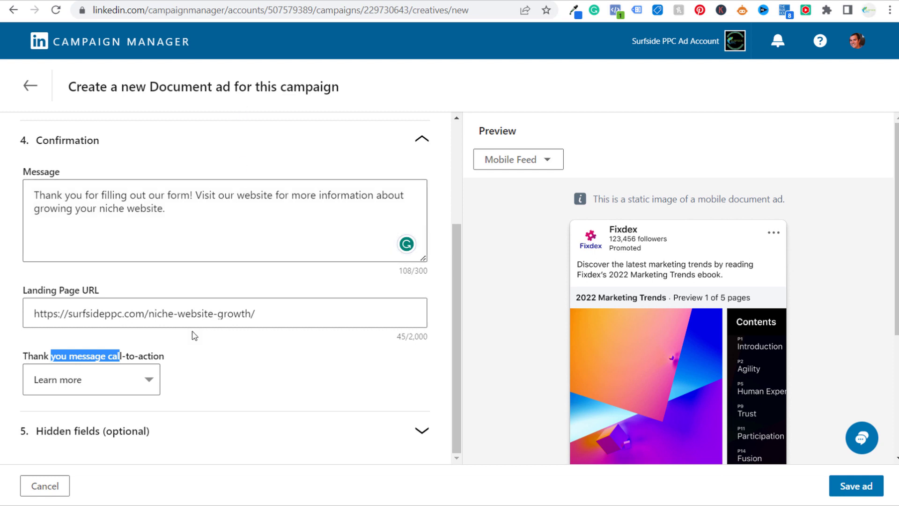
left_click(197, 314)
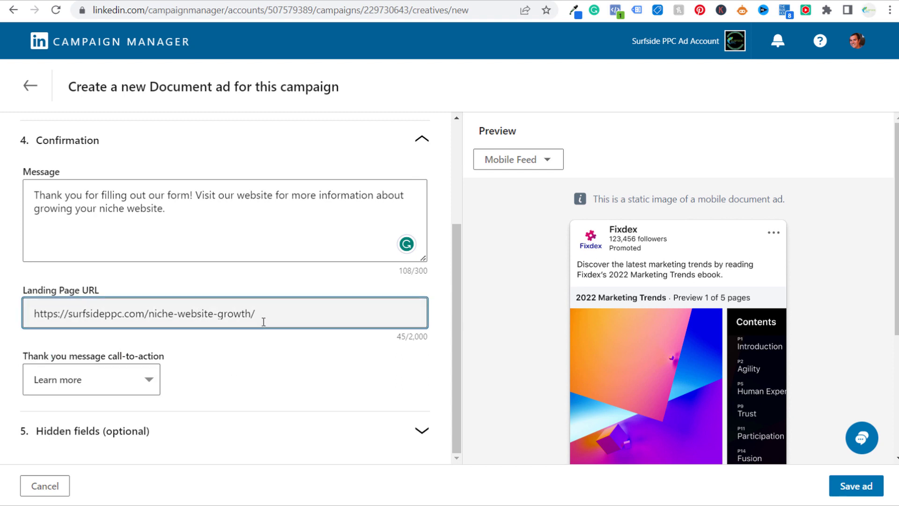
left_click(337, 313)
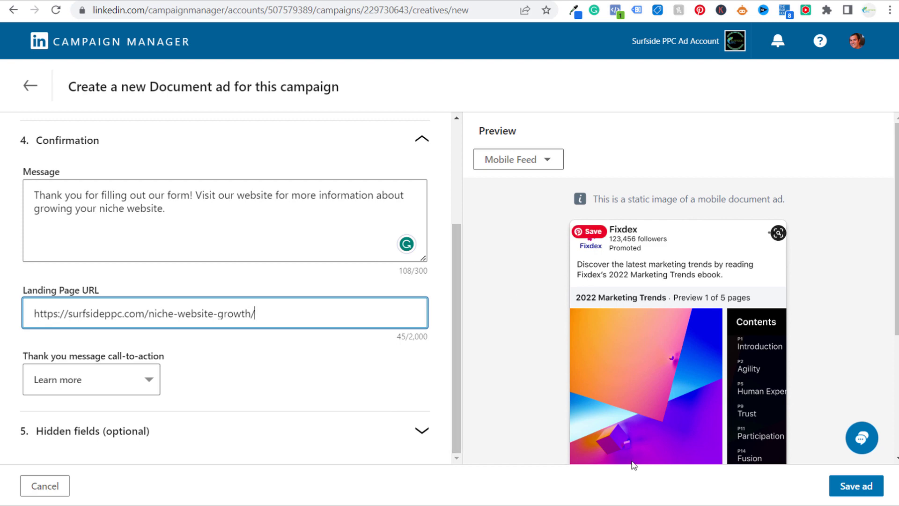
left_click(866, 490)
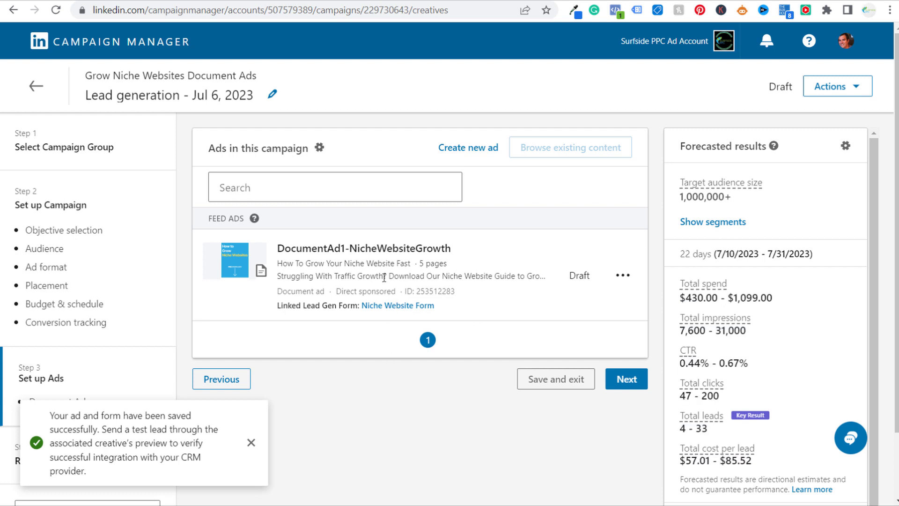
left_click_drag(278, 248, 474, 251)
left_click(479, 251)
left_click(469, 148)
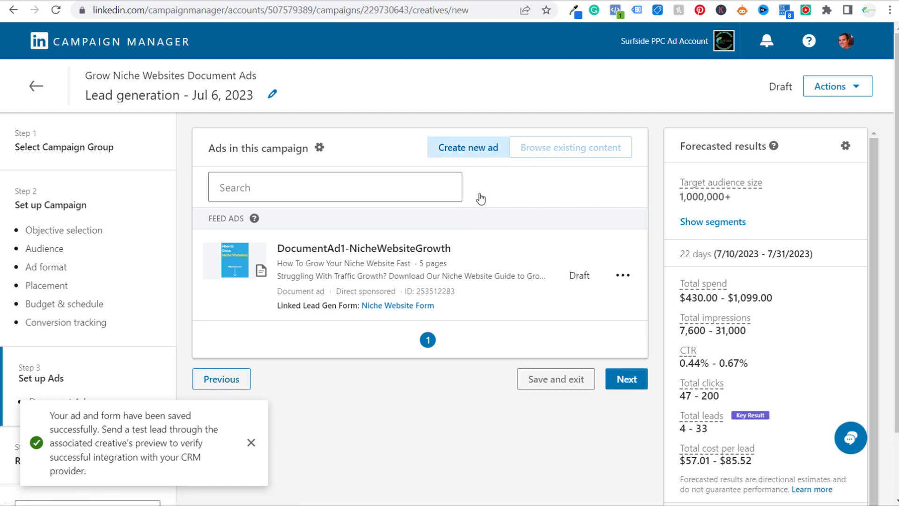
left_click(232, 316)
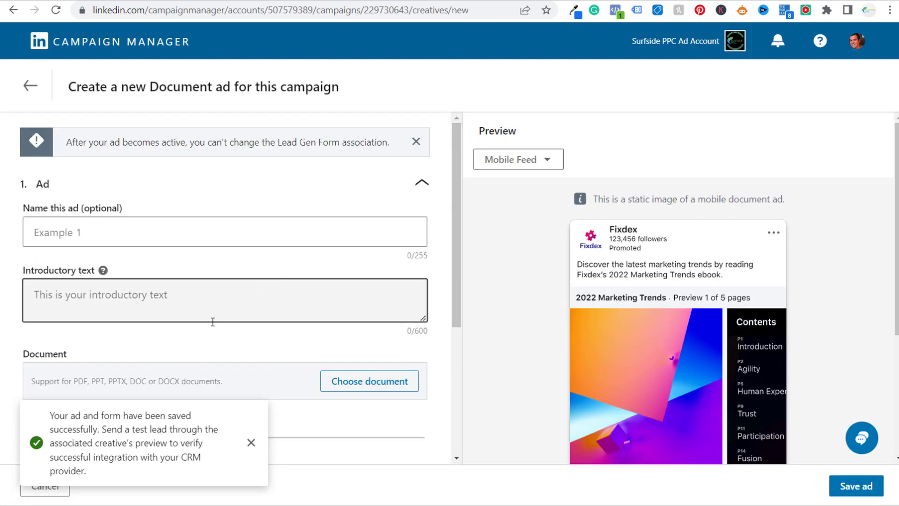
scroll(221, 348, "down", 3)
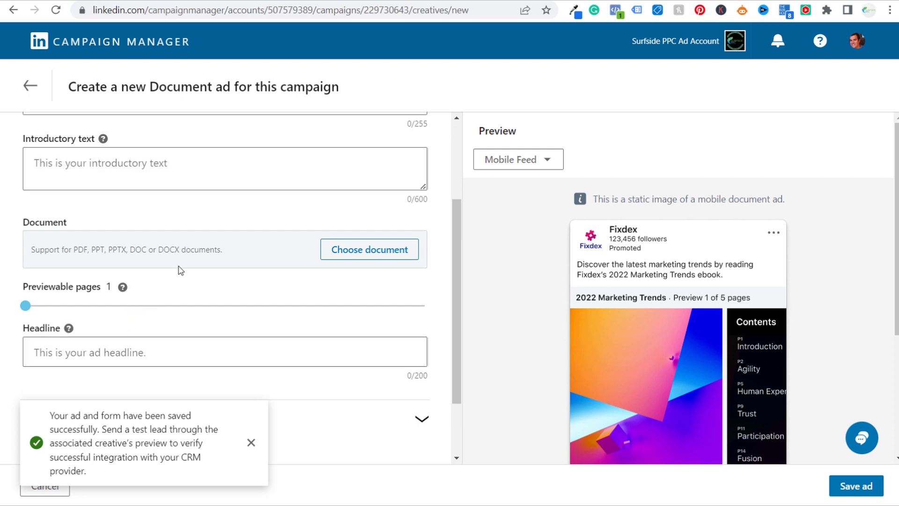
scroll(182, 251, "up", 2)
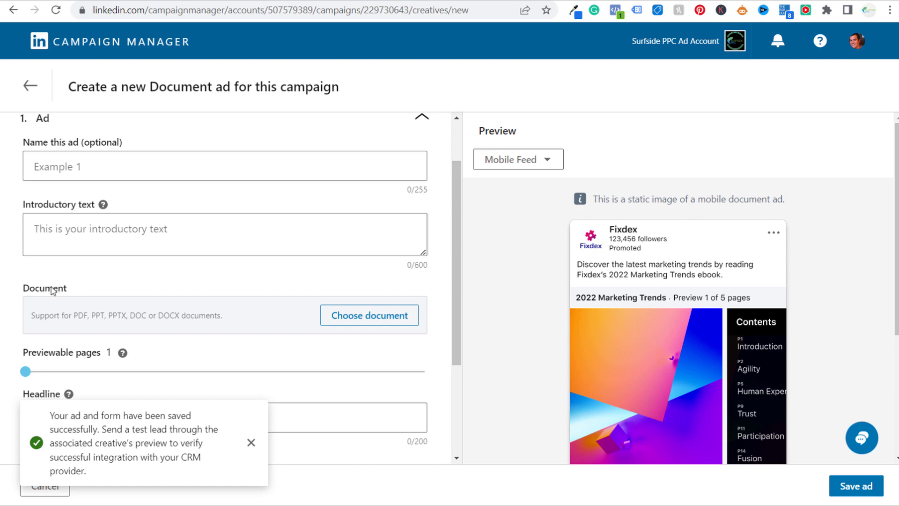
mouse_move(463, 503)
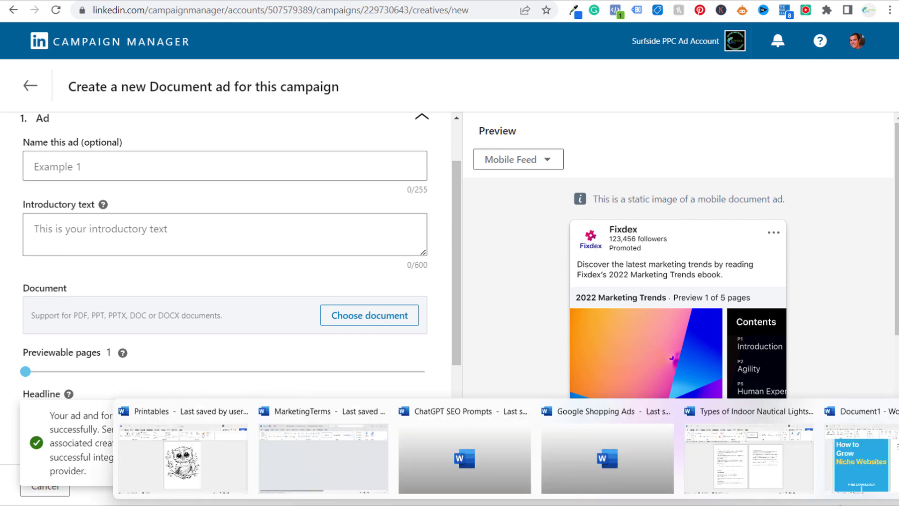
left_click(862, 464)
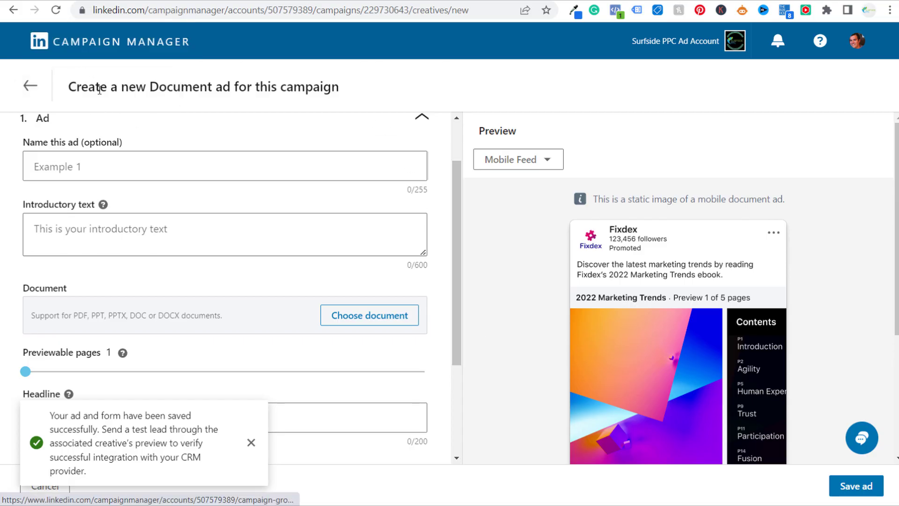
left_click(26, 89)
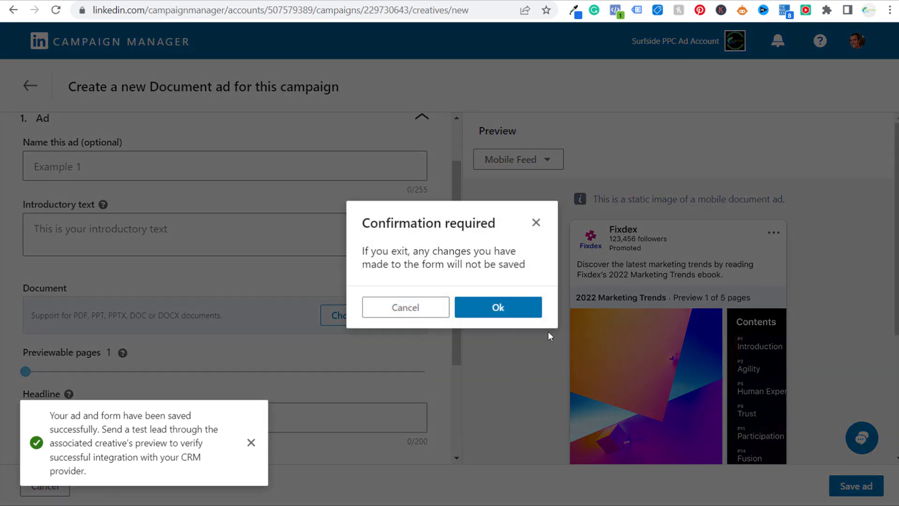
left_click(503, 306)
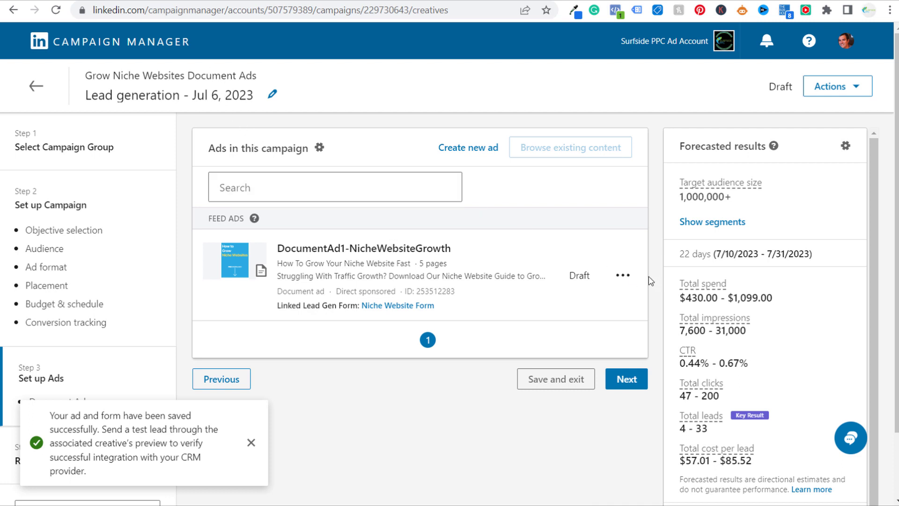
Show the DocumentAd1-NicheWebsiteGrowth ad in the feed and look over the whole sponsored post.
left_click(628, 276)
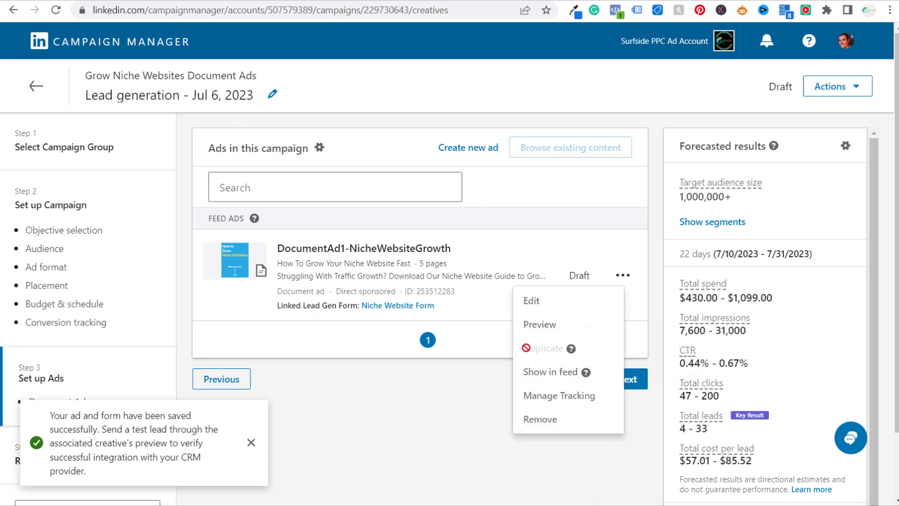
left_click(542, 373)
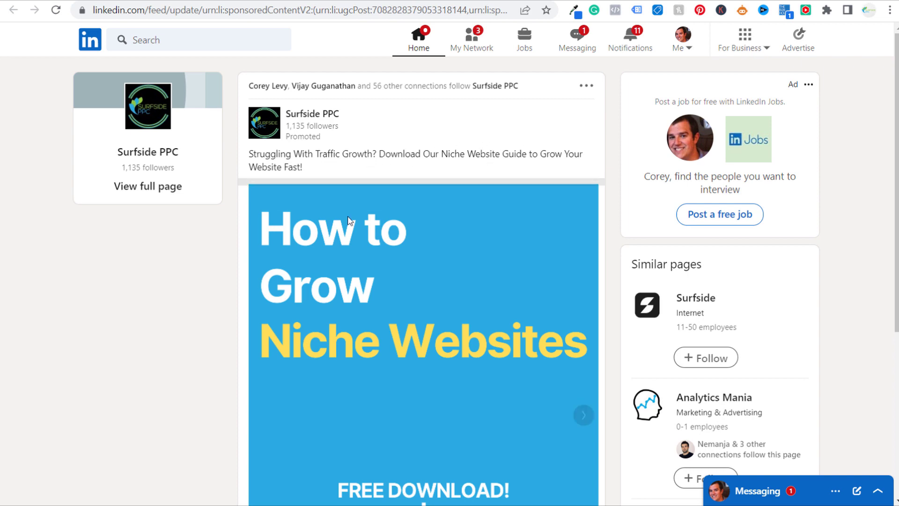
scroll(211, 359, "down", 3)
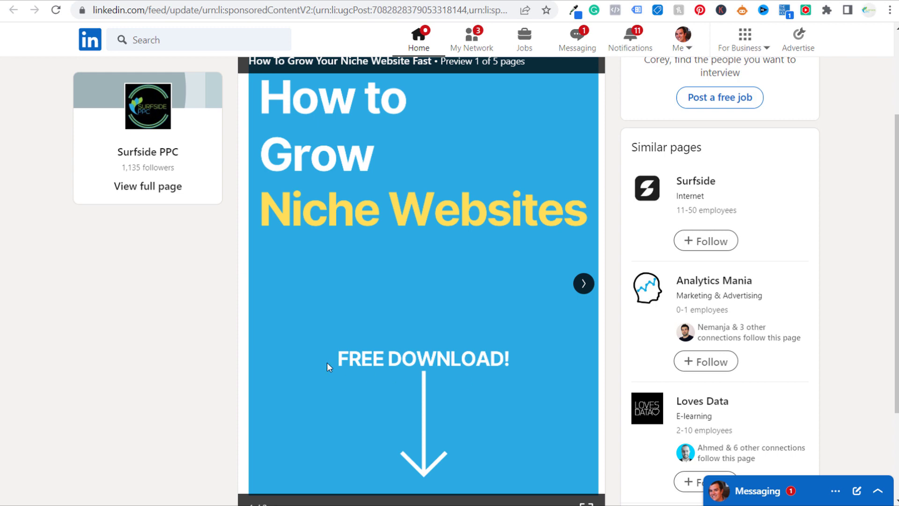
scroll(220, 300, "down", 3)
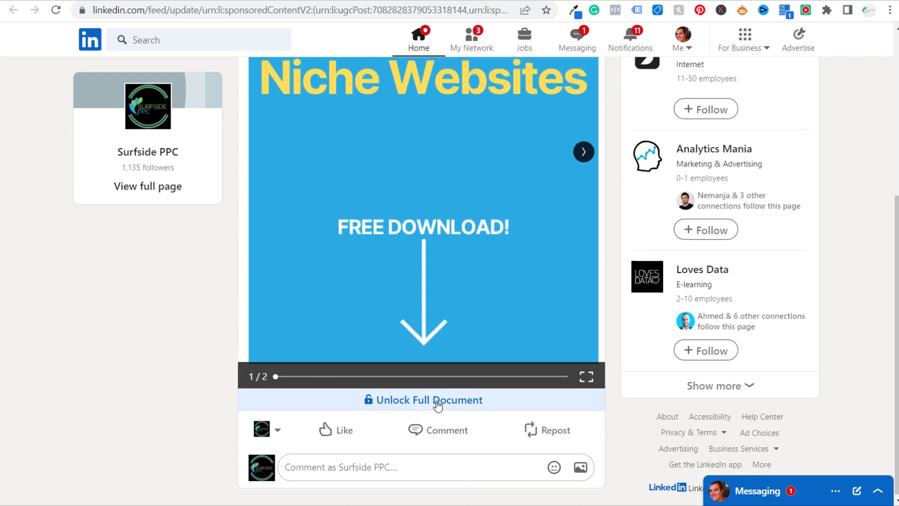
Open the lead form behind Unlock Full Document, review its headline, offer details, contact fields and privacy text, and close it.
left_click(440, 403)
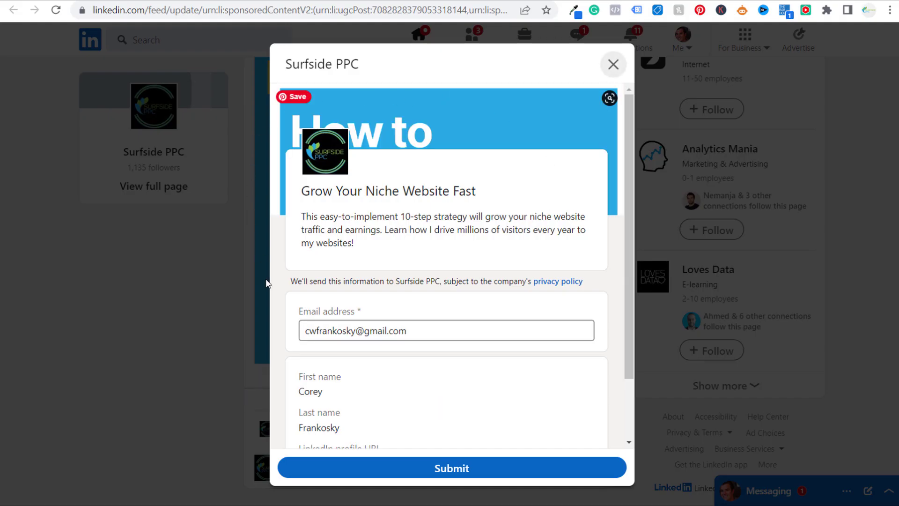
scroll(431, 253, "down", 2)
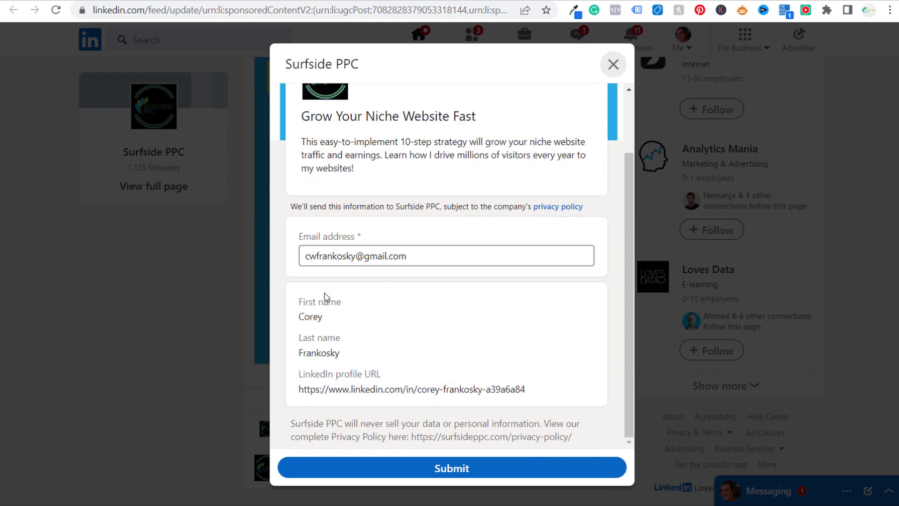
scroll(453, 354, "up", 2)
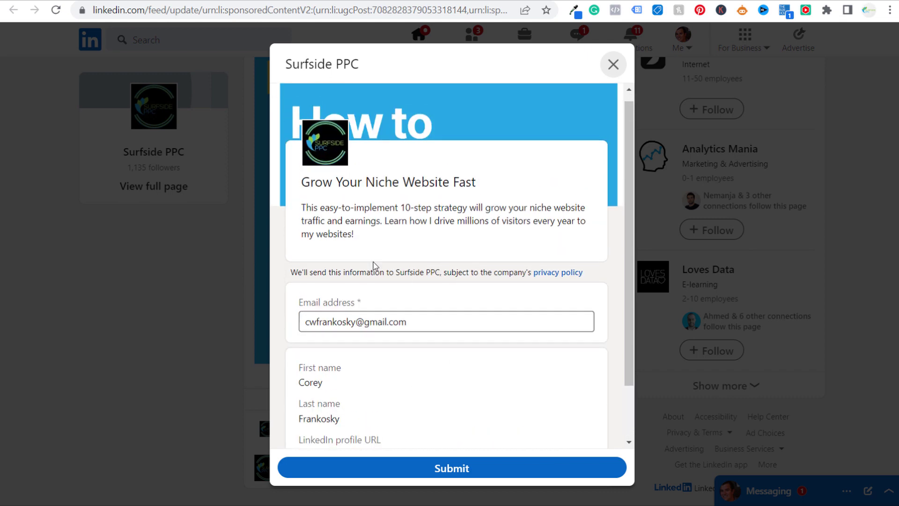
left_click_drag(301, 210, 472, 239)
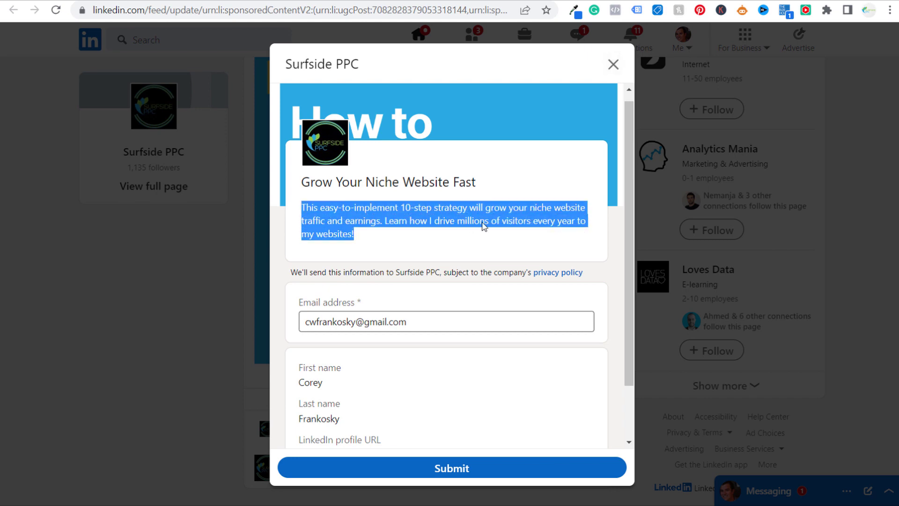
left_click_drag(494, 187, 299, 187)
left_click(279, 189)
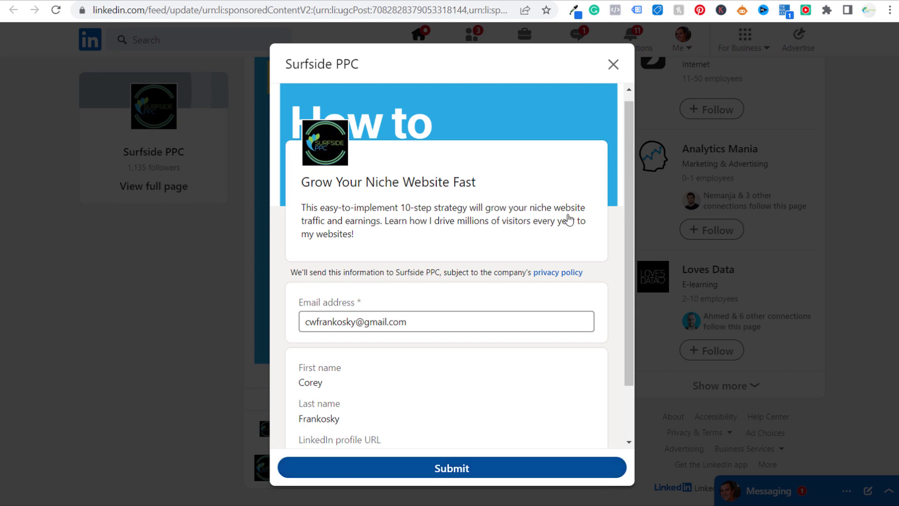
left_click(611, 65)
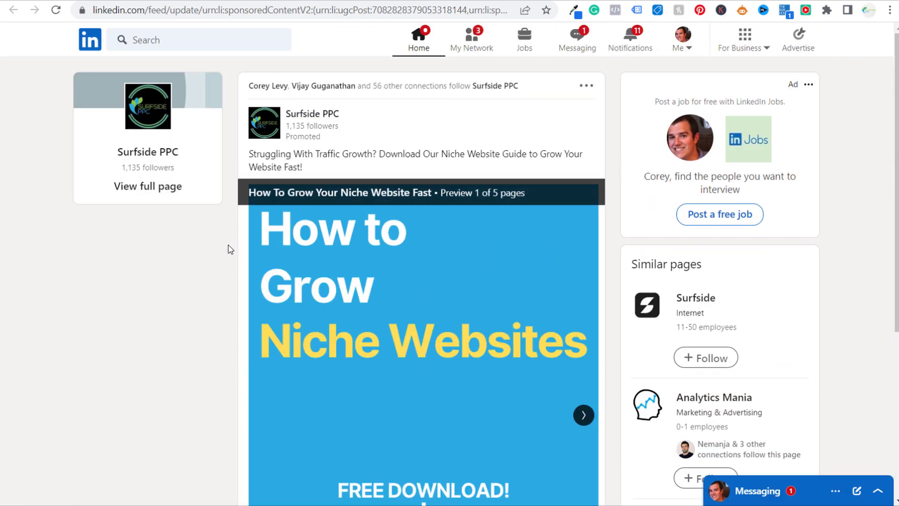
Page through the document preview in the feed post and return to the campaign's ads in Campaign Manager.
left_click(583, 416)
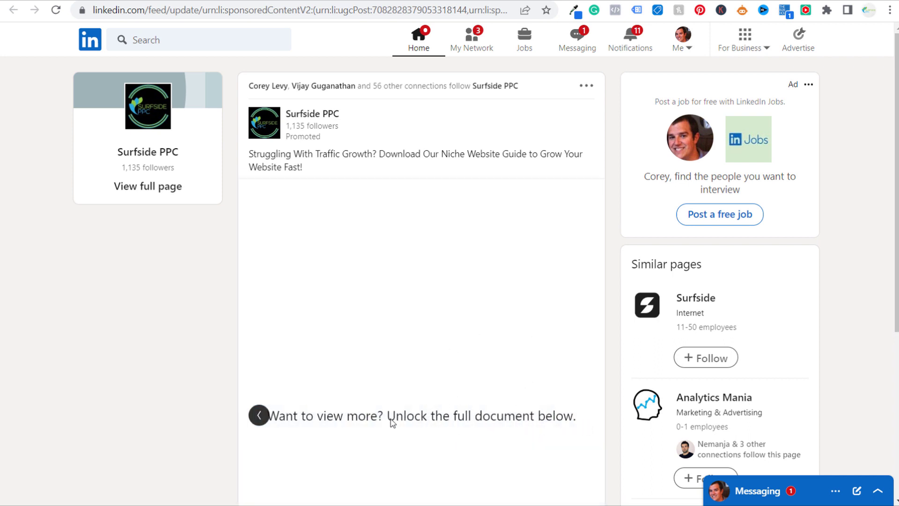
left_click(266, 416)
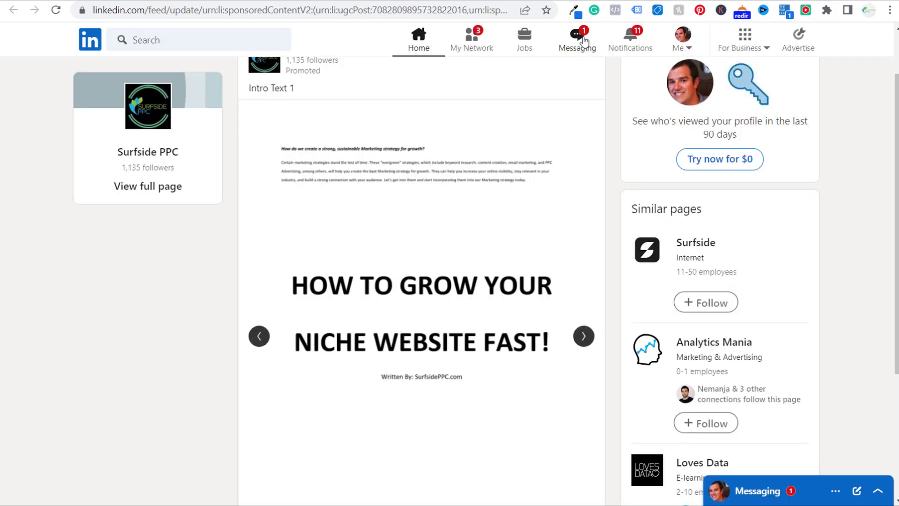
left_click(569, 1)
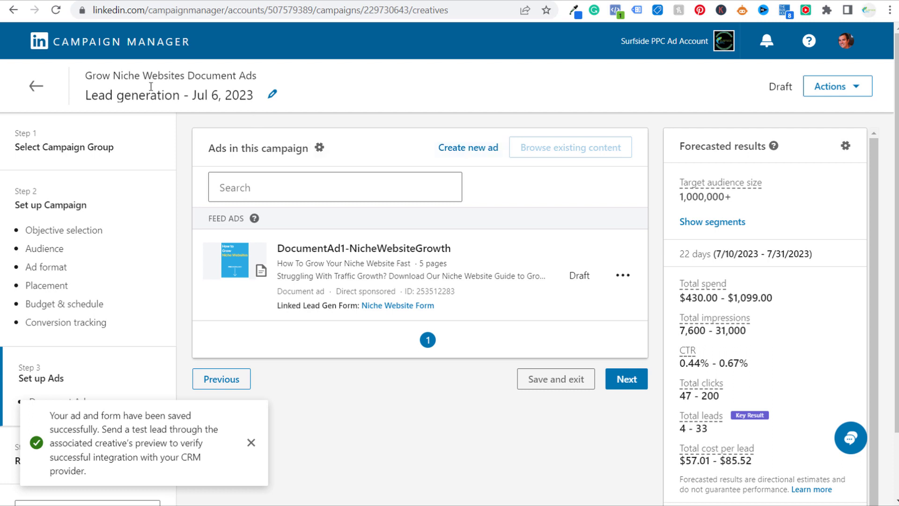
Leave the lead generation campaign and start a new campaign in the Grow Niche Websites Document Ads group with the Engagement objective.
left_click(35, 86)
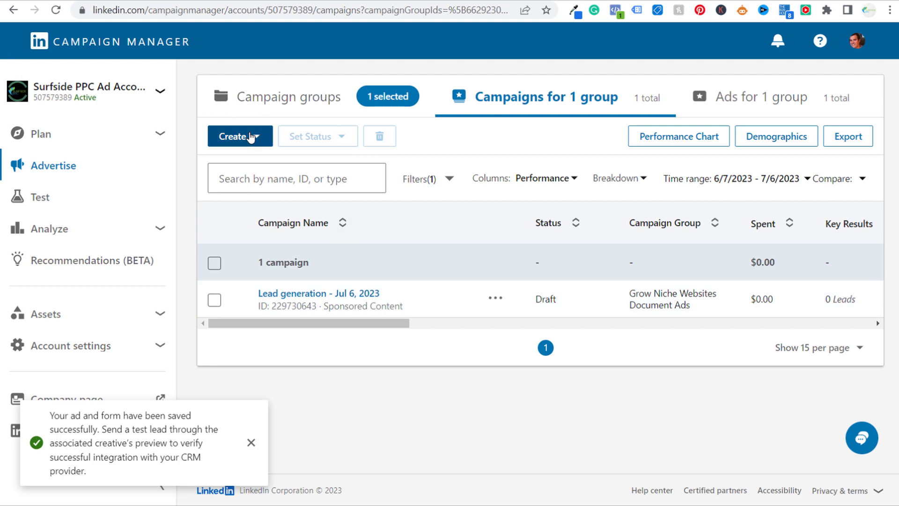
left_click(252, 137)
left_click(231, 183)
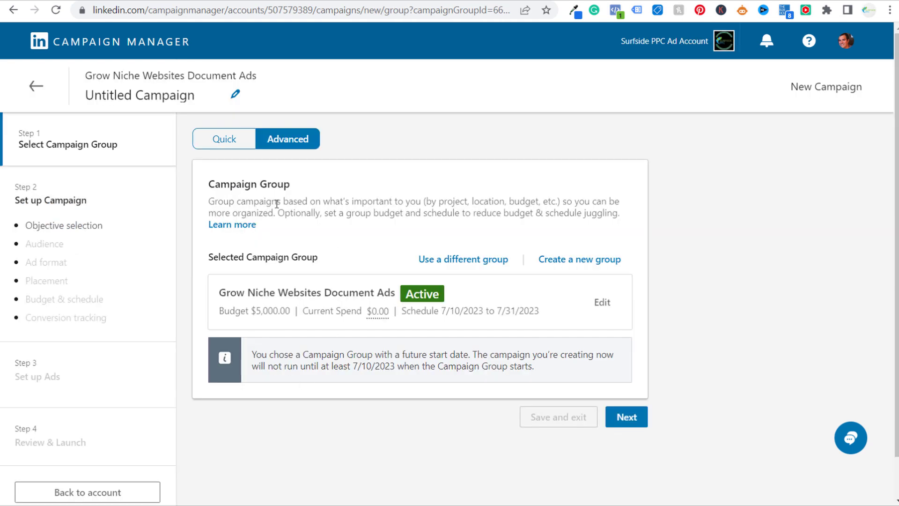
left_click(626, 420)
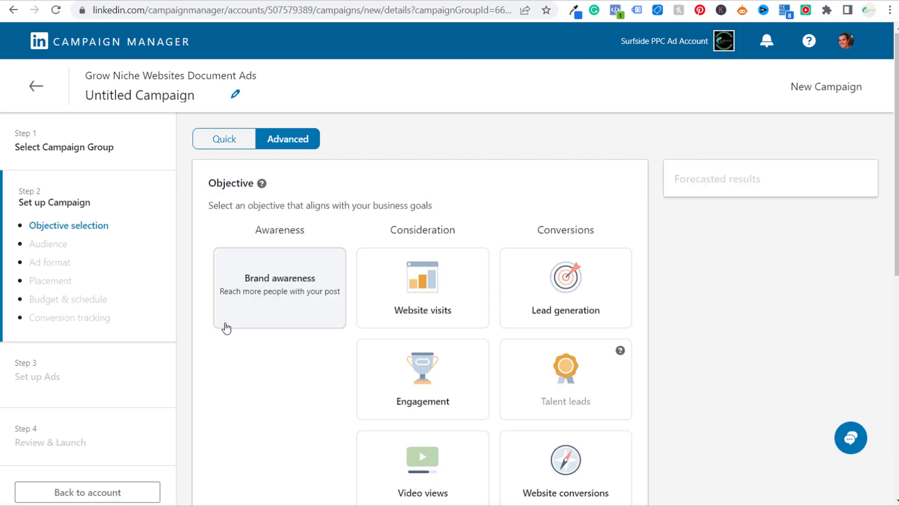
left_click(438, 385)
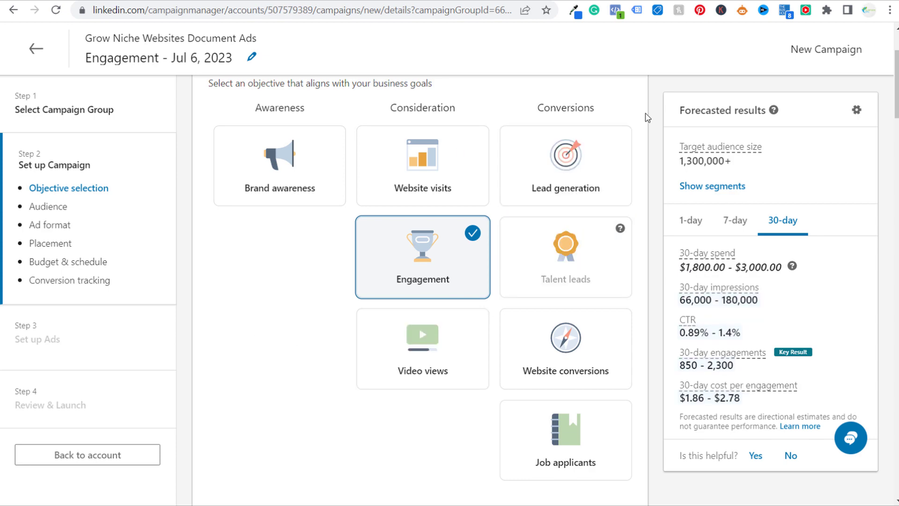
Replace the campaign's targeting with the saved audience Blog & SEO and check its member skills and job titles.
scroll(648, 114, "down", 7)
left_click(333, 220)
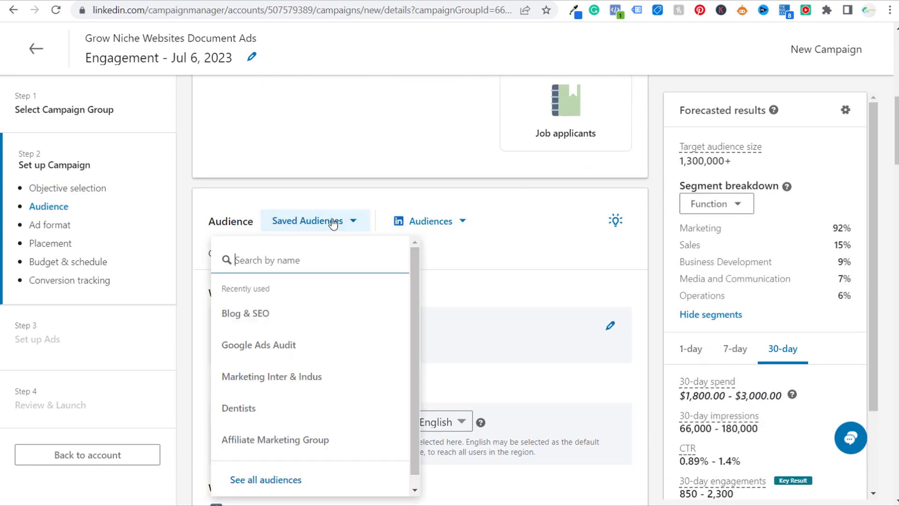
left_click(233, 316)
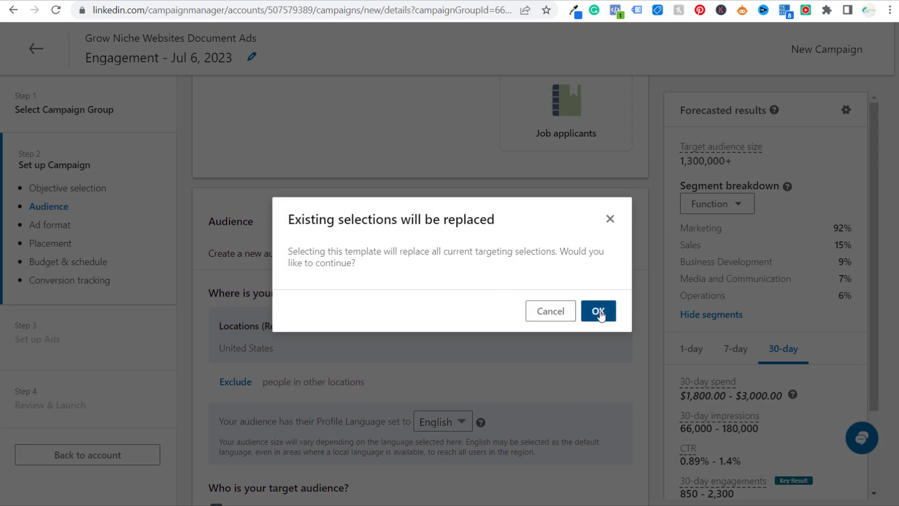
left_click(599, 312)
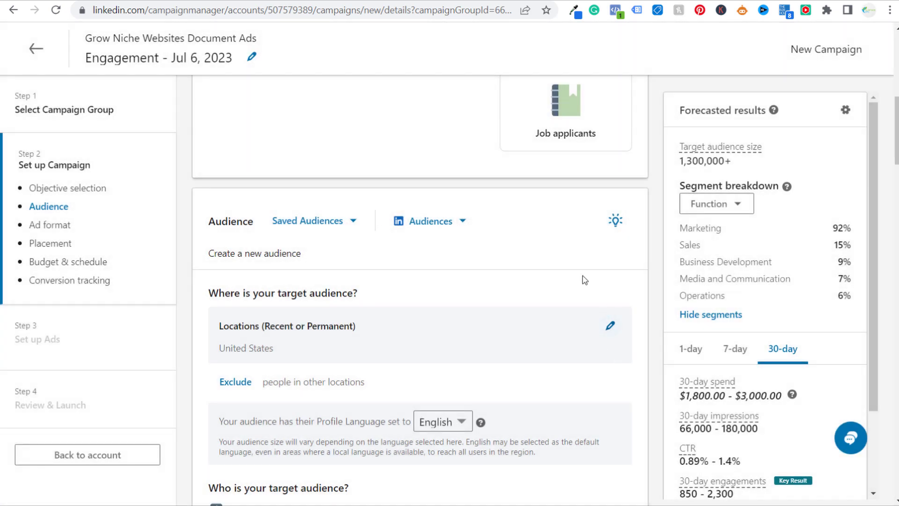
scroll(427, 317, "down", 5)
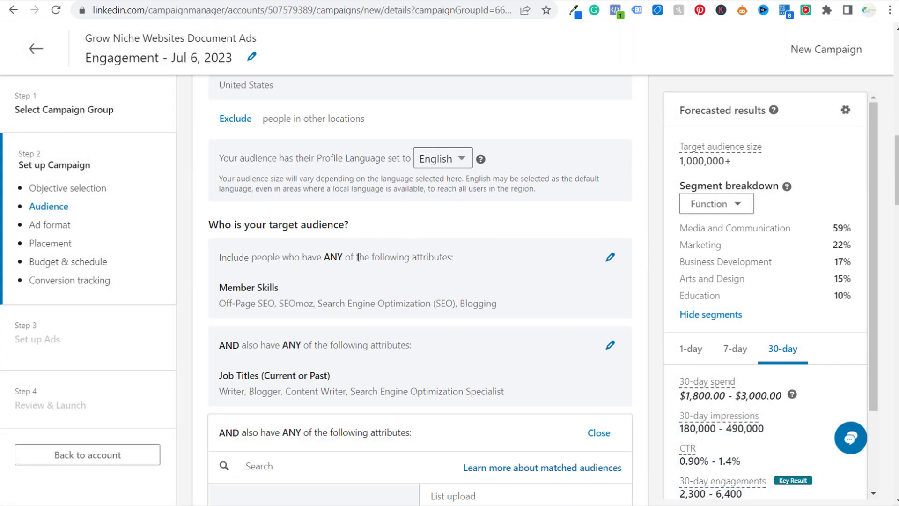
left_click_drag(255, 301, 390, 305)
left_click(494, 313)
scroll(512, 295, "down", 6)
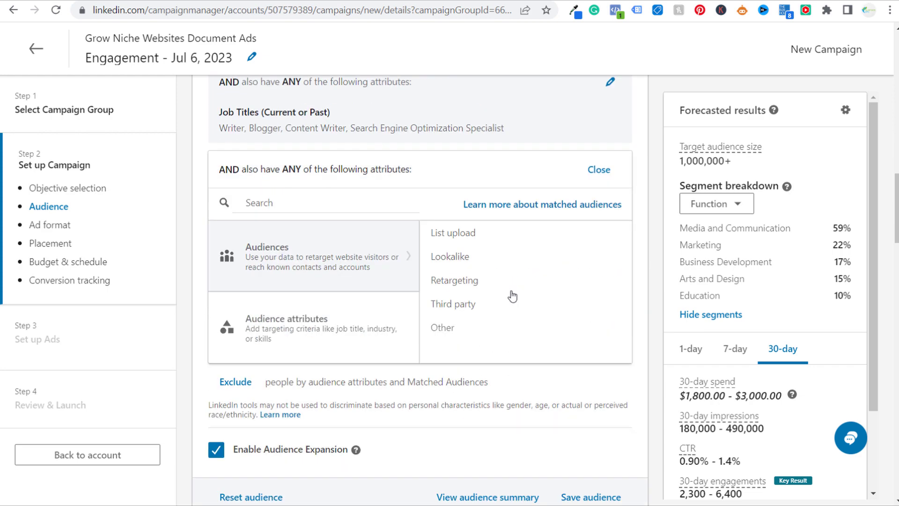
Choose Document as the ad format and check the campaign's selected placements.
scroll(602, 276, "down", 7)
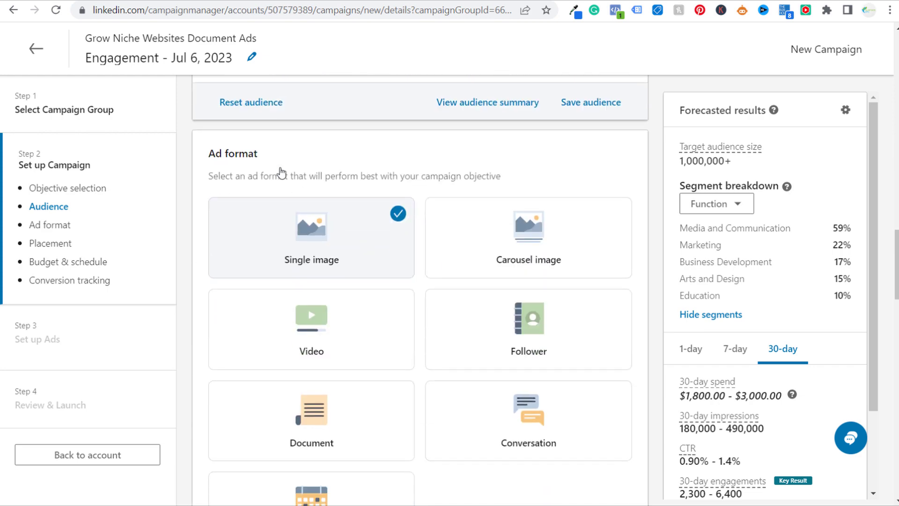
scroll(393, 155, "down", 3)
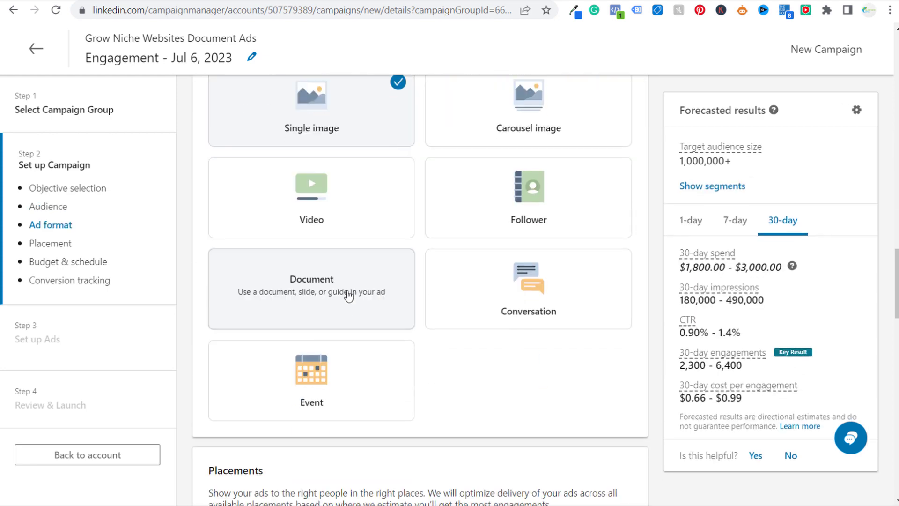
left_click(348, 295)
scroll(546, 350, "down", 6)
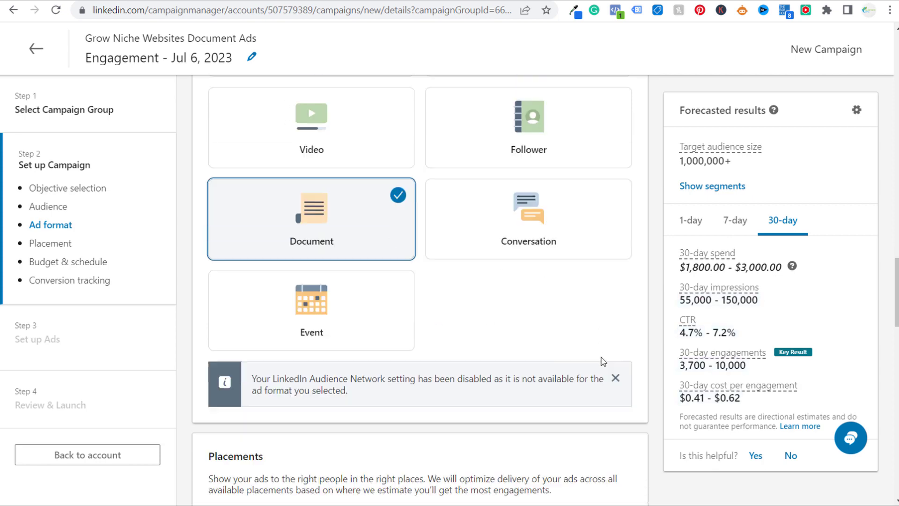
scroll(601, 333, "down", 4)
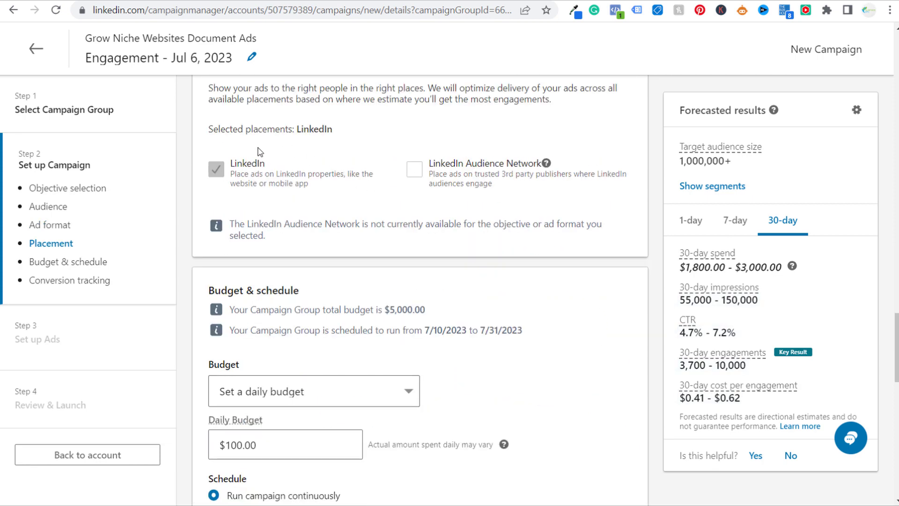
left_click_drag(221, 128, 314, 128)
left_click(314, 129)
Set the campaign's daily budget to $50.00.
scroll(372, 247, "down", 2)
scroll(372, 247, "down", 1)
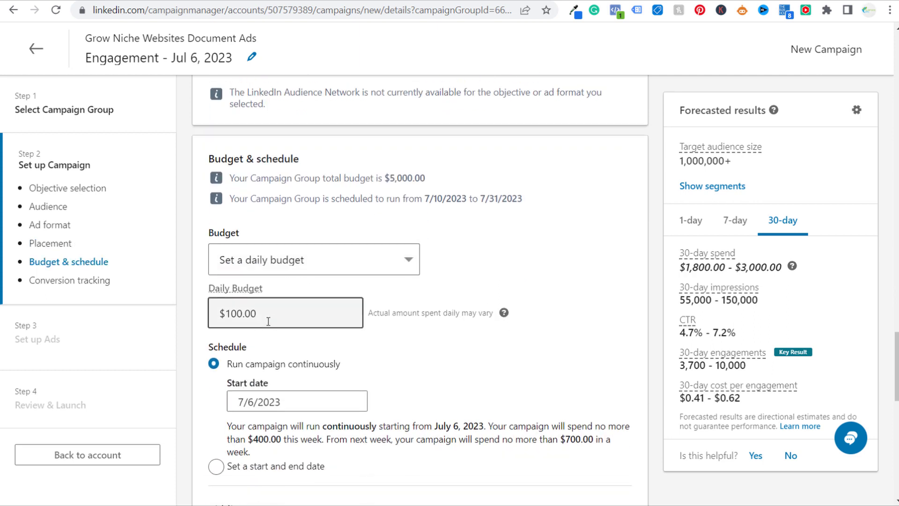
left_click(209, 314)
type("50")
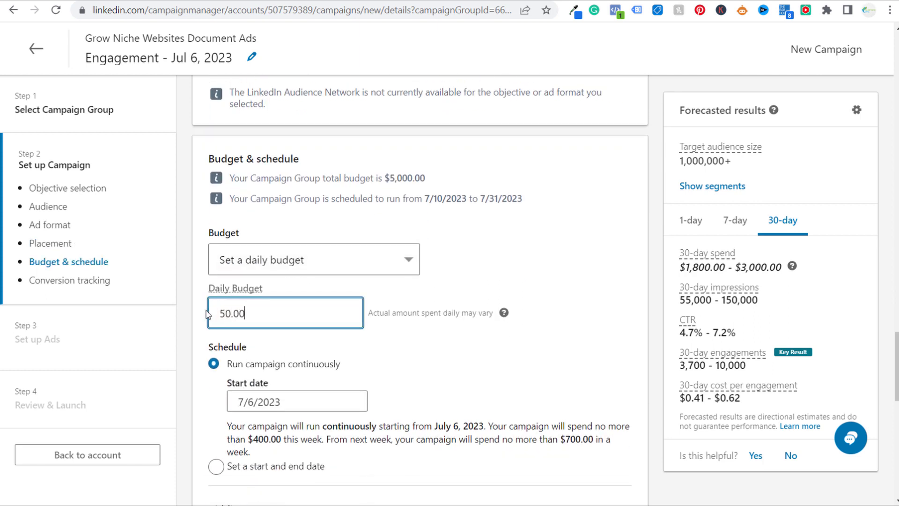
type(".00")
left_click(648, 167)
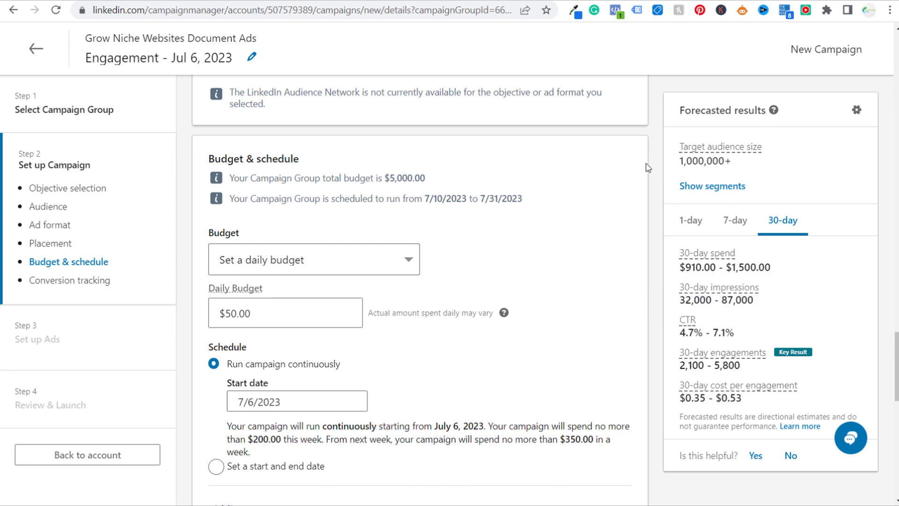
Schedule the campaign with a start date of 7/10/2023 and an end date of 7/31/2023.
scroll(309, 272, "down", 3)
scroll(313, 361, "down", 3)
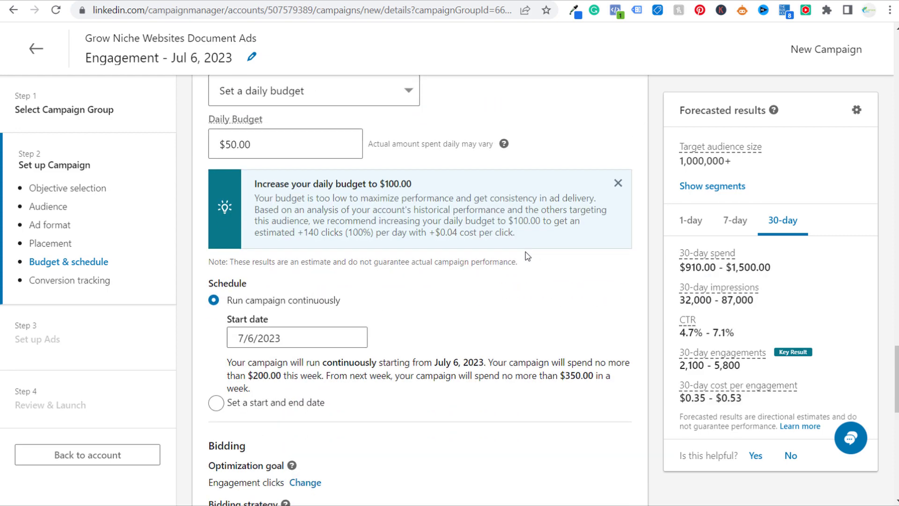
left_click(359, 246)
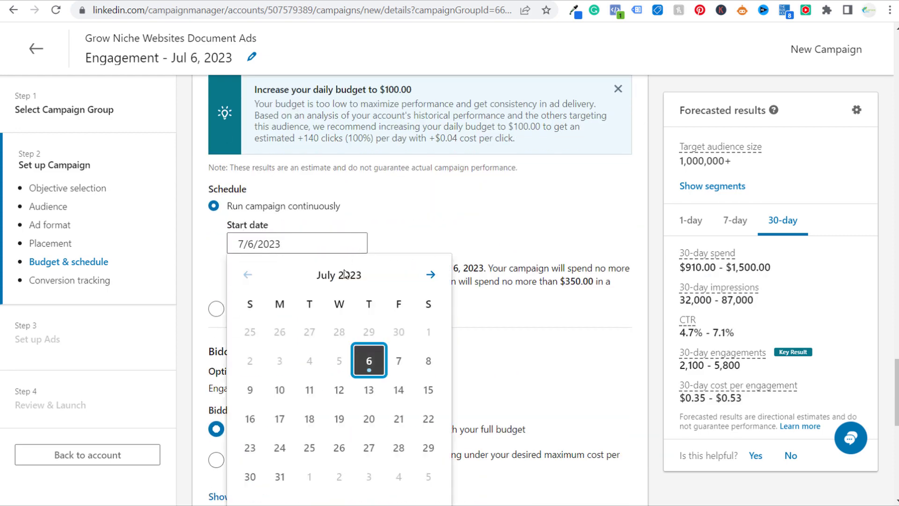
left_click(281, 388)
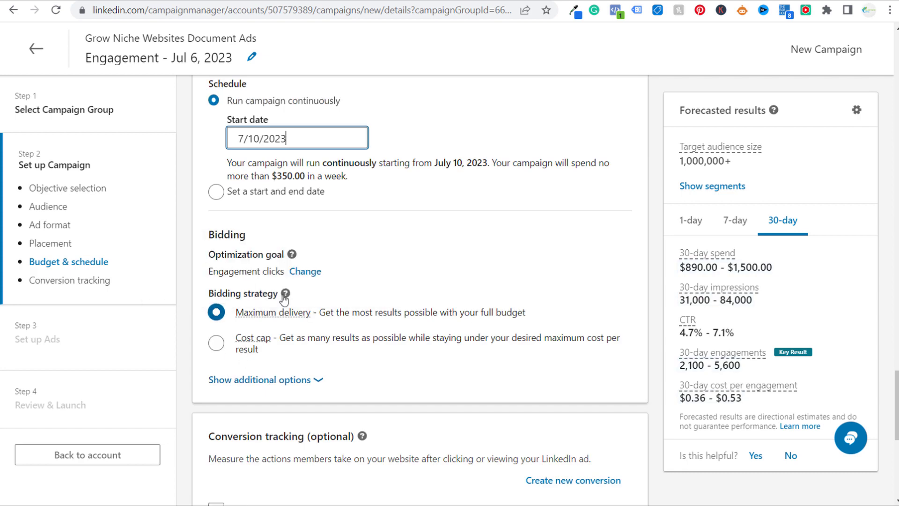
left_click(256, 191)
left_click(438, 147)
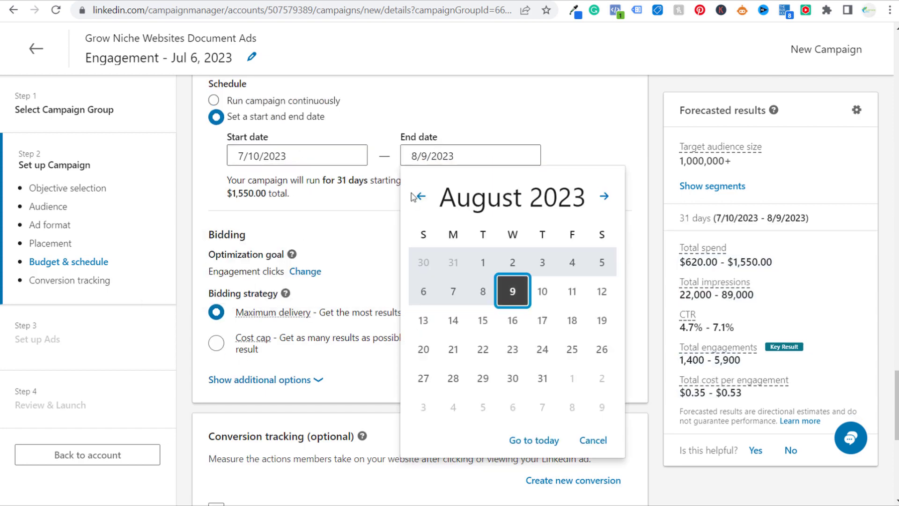
left_click(419, 195)
left_click(453, 408)
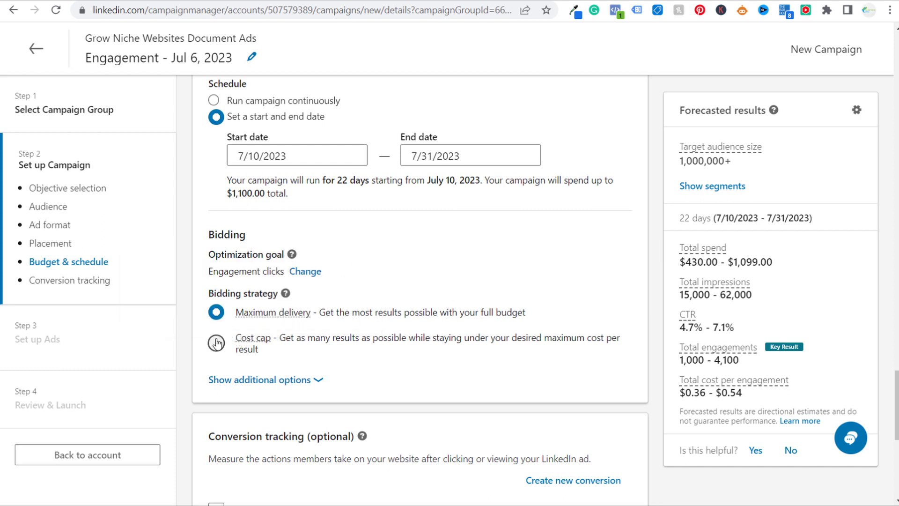
Try the Cost cap bidding strategy to read its recommended amount, and switch back to Maximum delivery.
left_click(281, 341)
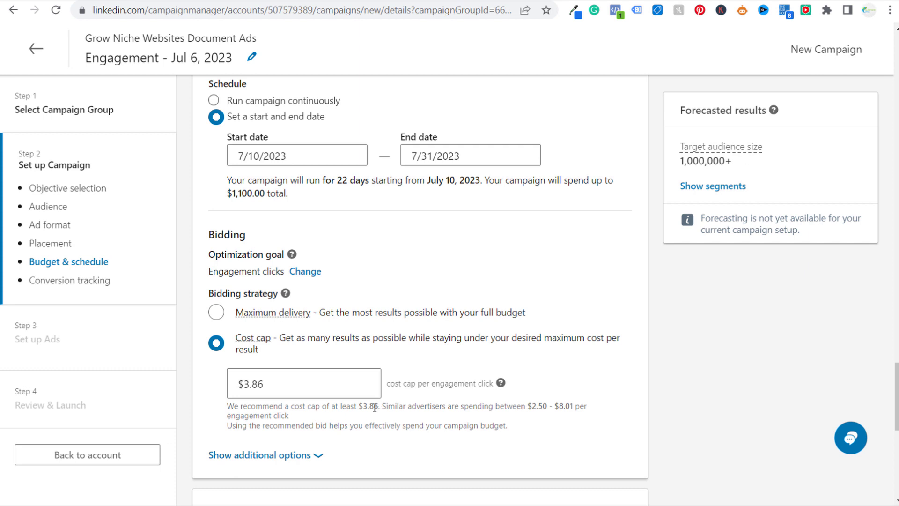
left_click_drag(241, 405, 372, 406)
left_click(418, 406)
left_click(221, 317)
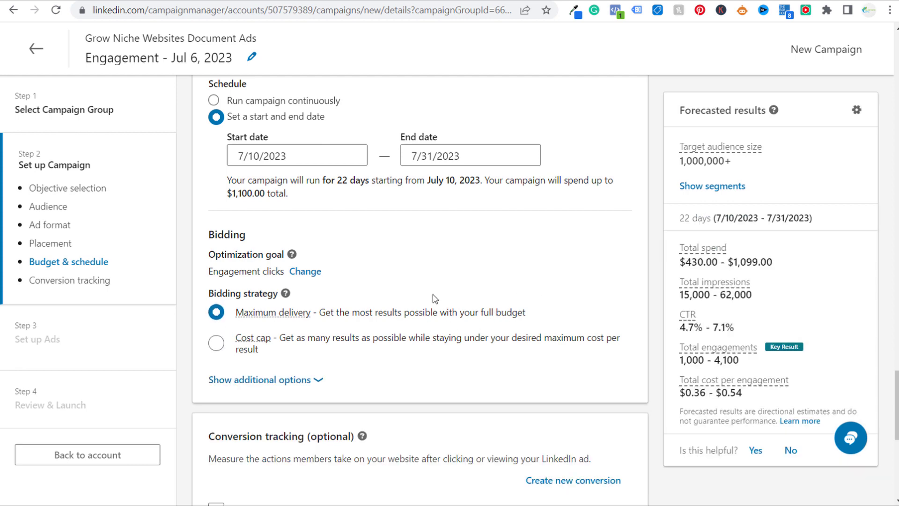
Add the Newsletter Subscriptions conversion to the campaign's tracking and save the campaign setup to continue to the ads.
scroll(435, 299, "down", 7)
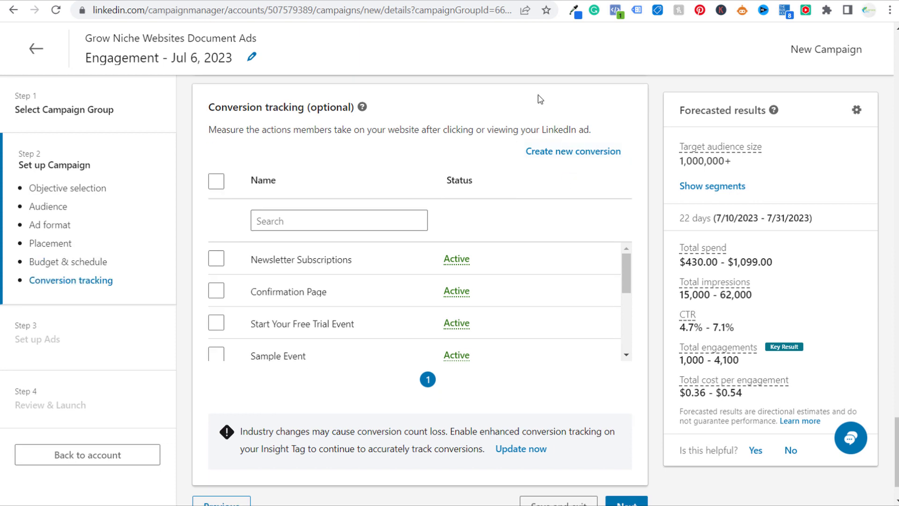
left_click(216, 258)
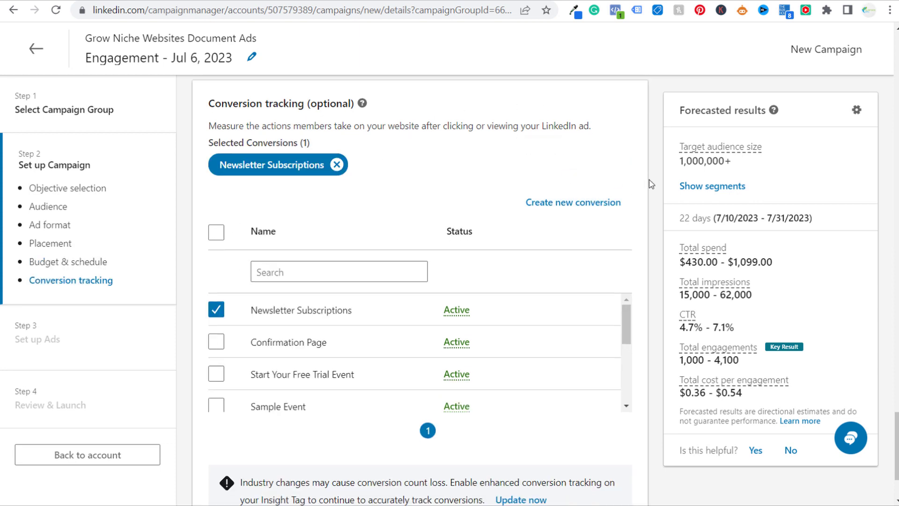
scroll(659, 174, "down", 3)
left_click(639, 451)
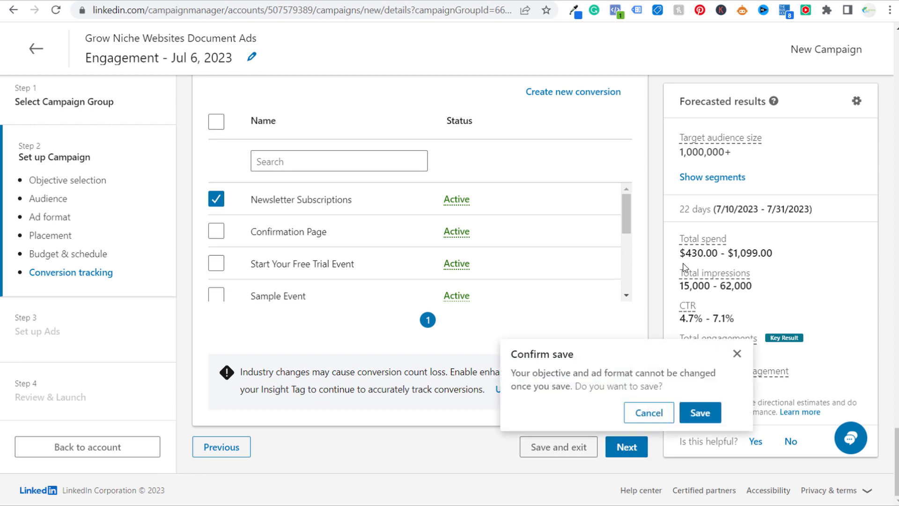
left_click(699, 412)
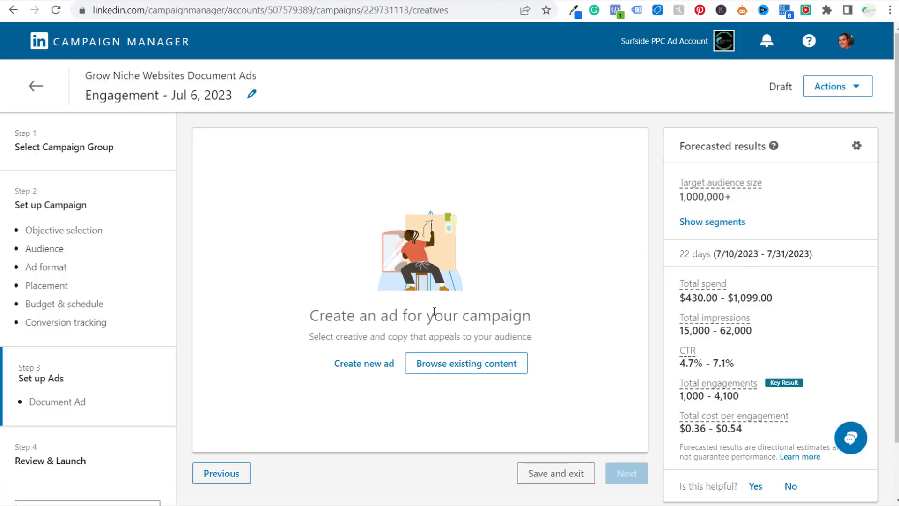
left_click(363, 363)
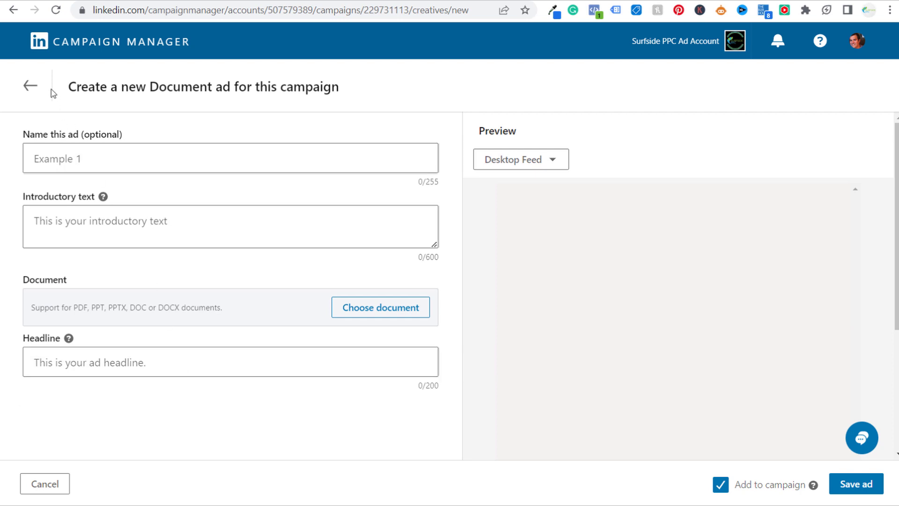
left_click(30, 85)
left_click(502, 308)
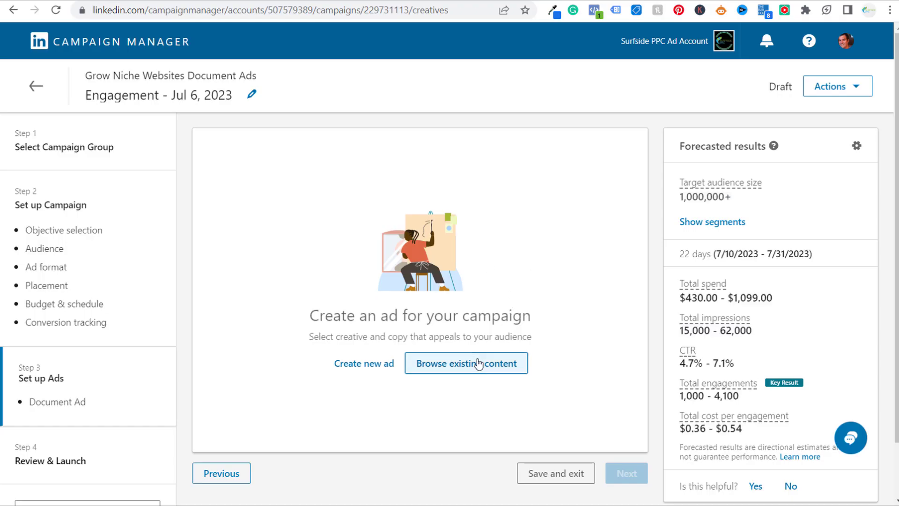
Browse the existing ad content, read the re-sponsoring notice on Ad Example, and select Ad 2.
left_click(476, 363)
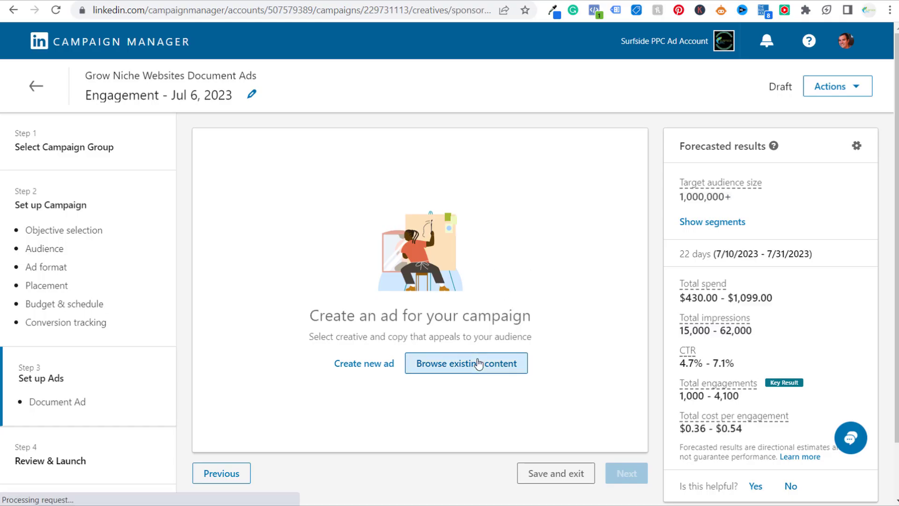
scroll(219, 295, "down", 4)
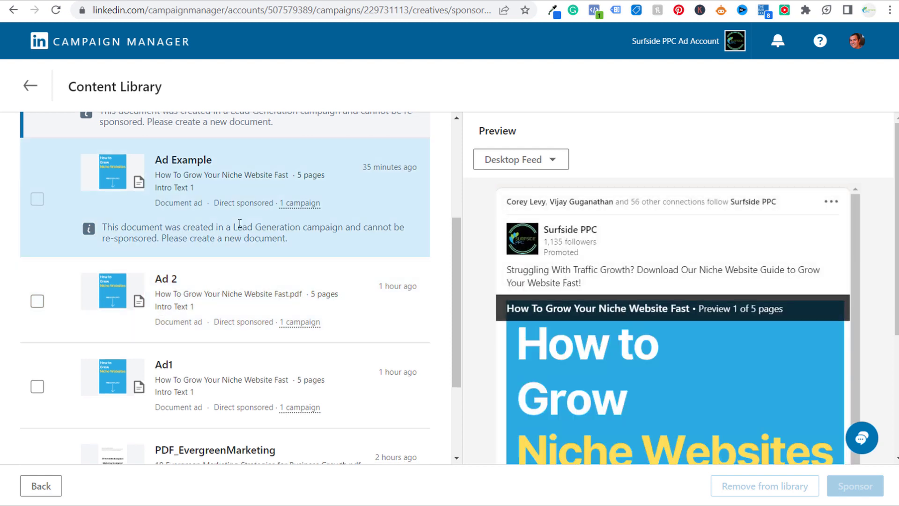
left_click_drag(256, 229, 323, 230)
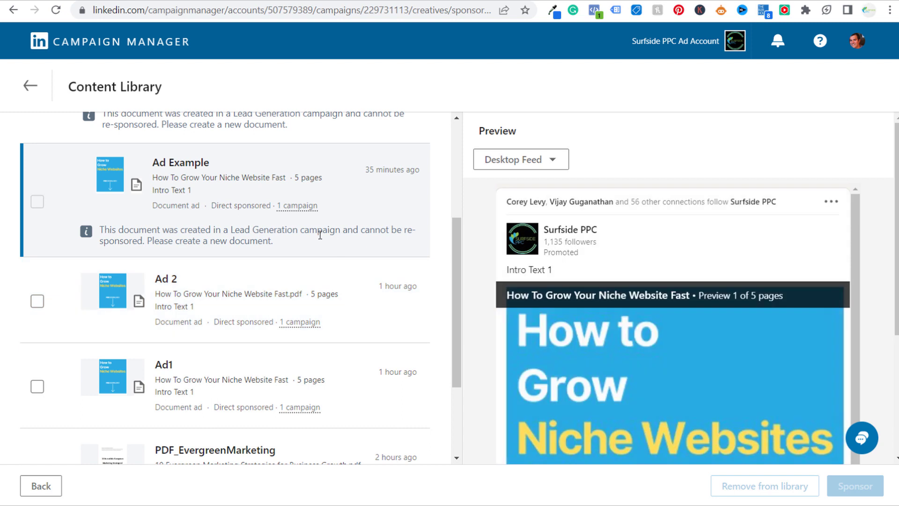
left_click(37, 302)
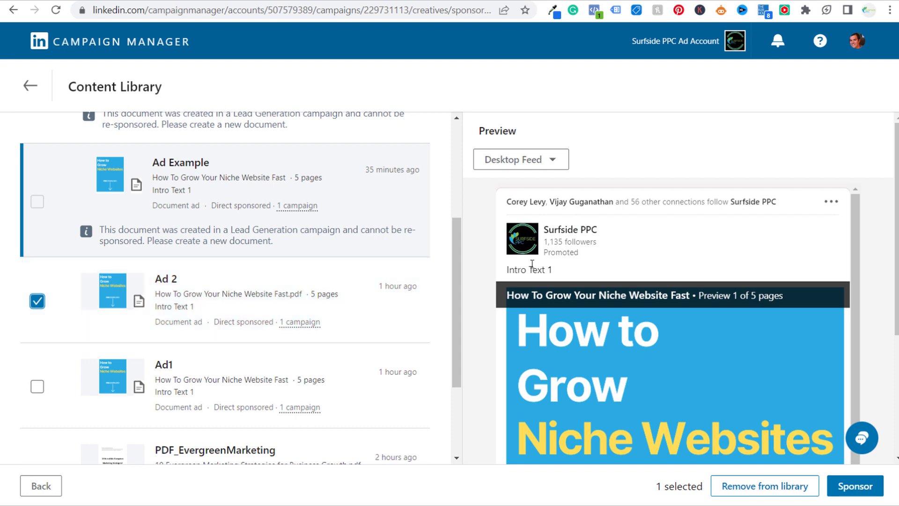
left_click_drag(515, 267, 561, 271)
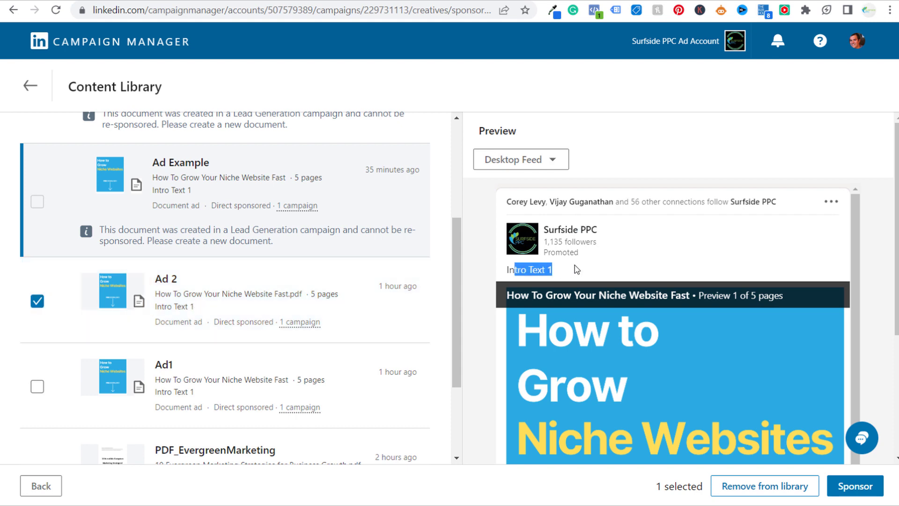
Look at the sponsored Intro Text 1 post in the feed, and leave the Content Library with Ad 2 deselected.
left_click(636, 1)
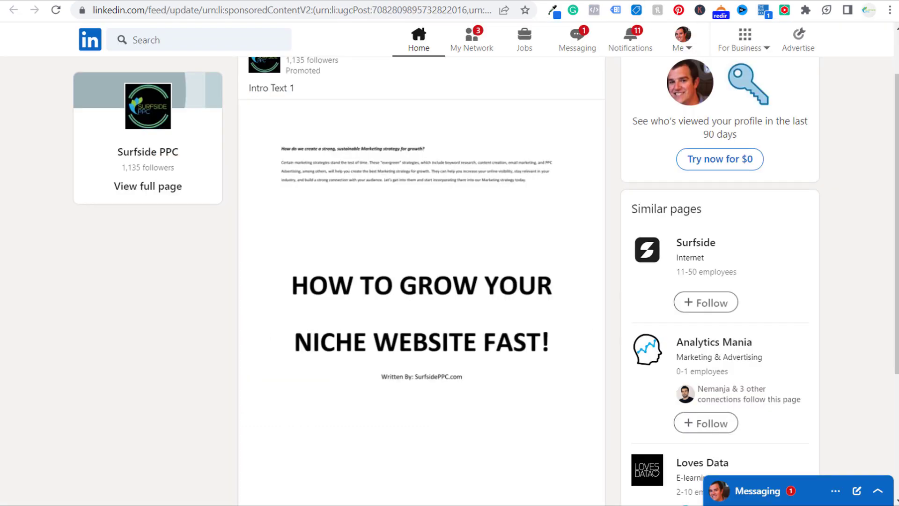
scroll(460, 60, "up", 2)
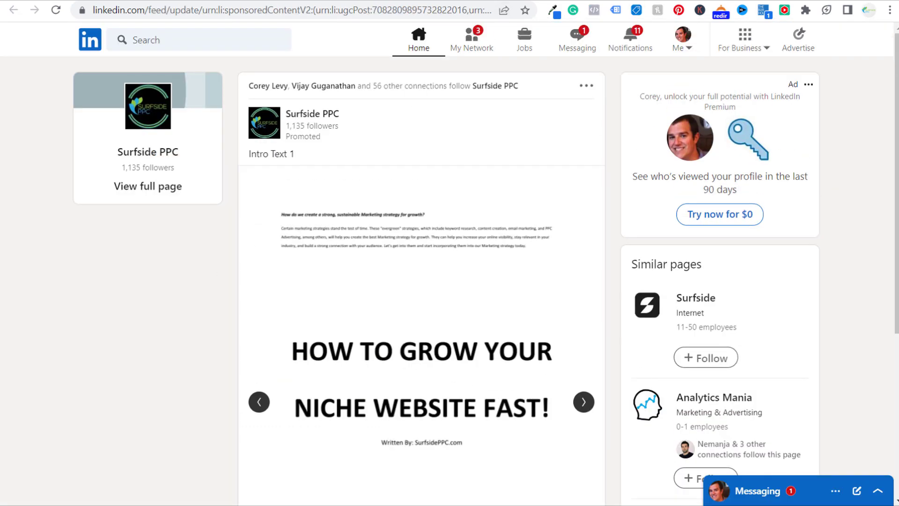
key("ctrl+Tab")
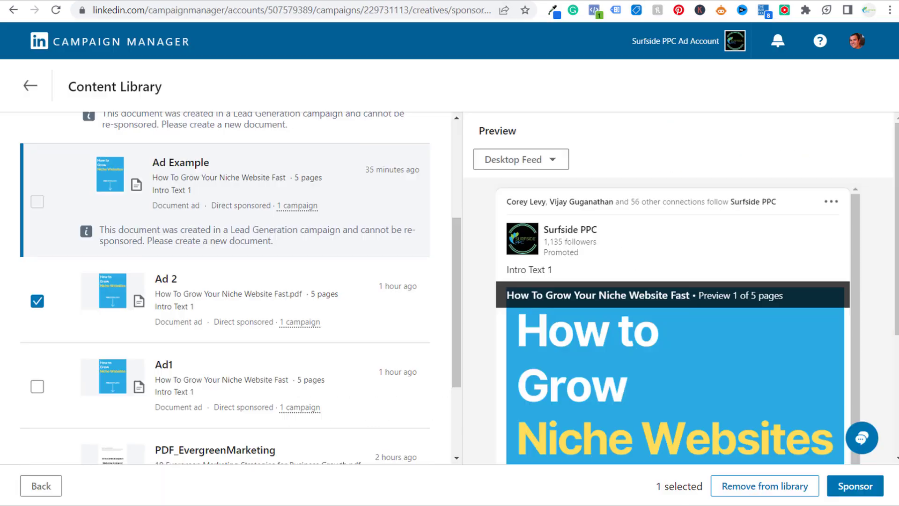
left_click(38, 301)
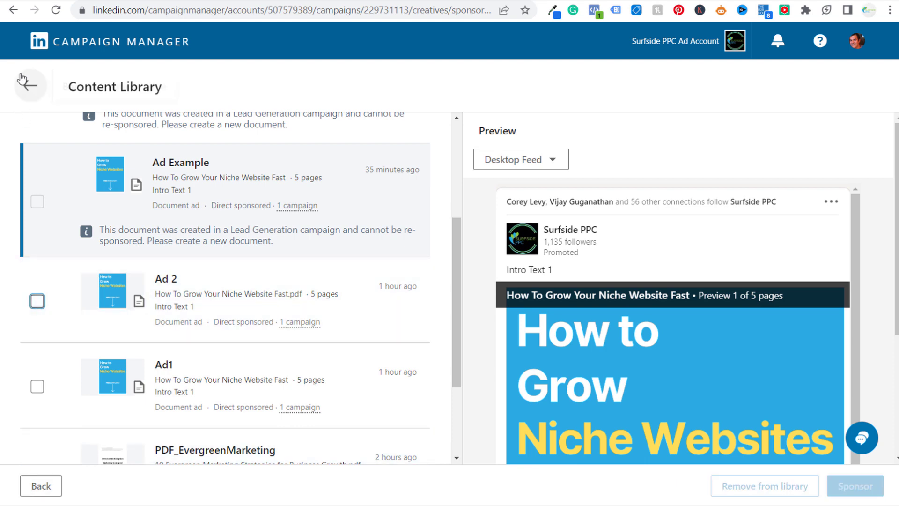
left_click(31, 86)
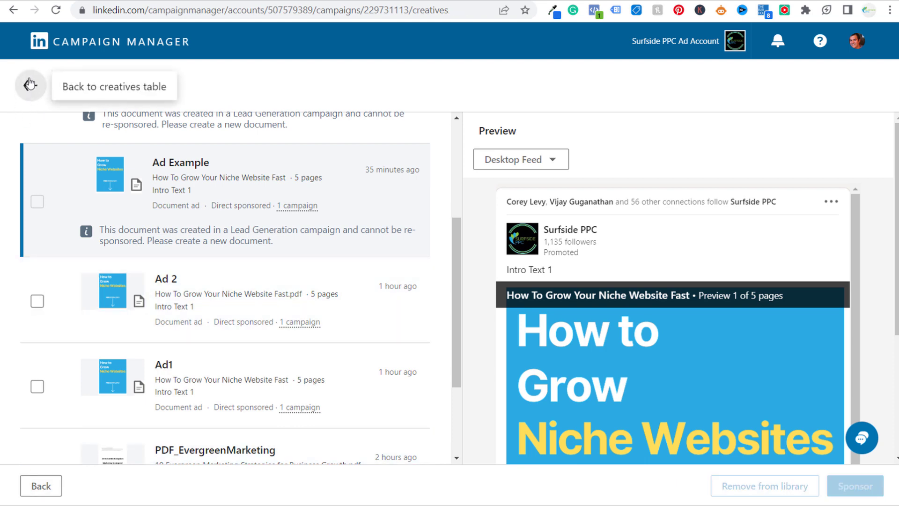
Start a new document ad with How To Grow Your Niche Website Fast.pdf, and set its headline to "How To Grow Your Niche Website Fast".
left_click(30, 85)
left_click(358, 364)
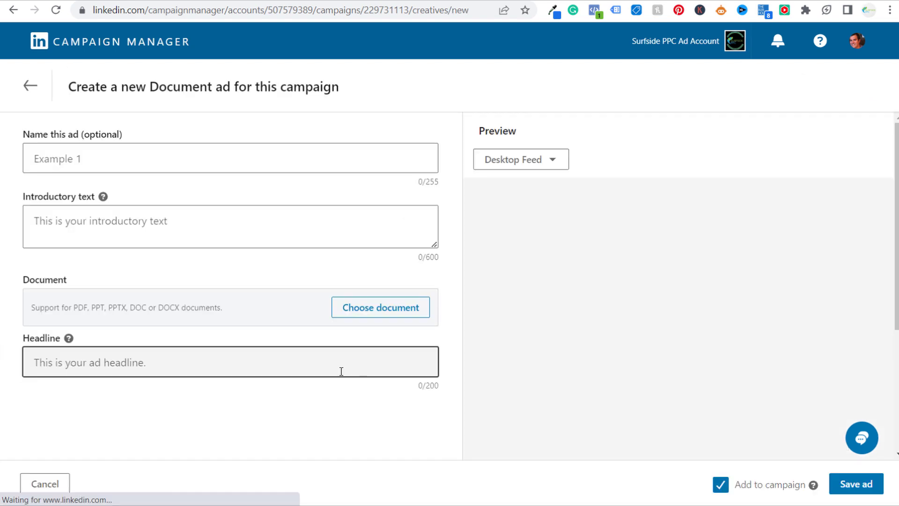
left_click(404, 315)
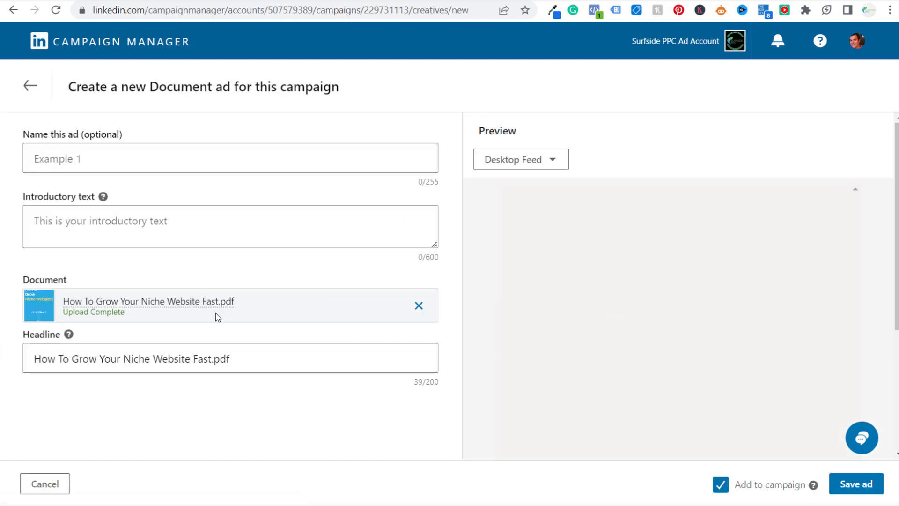
left_click(287, 349)
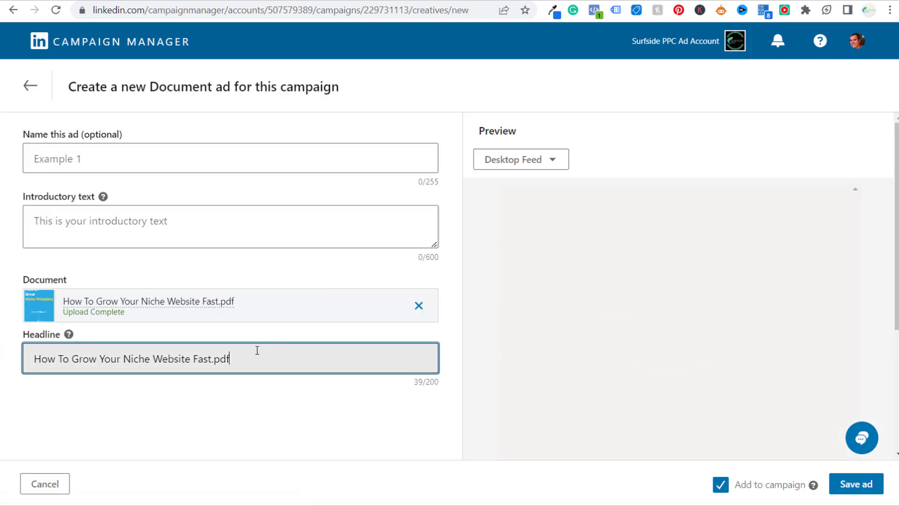
left_click_drag(232, 358, 210, 364)
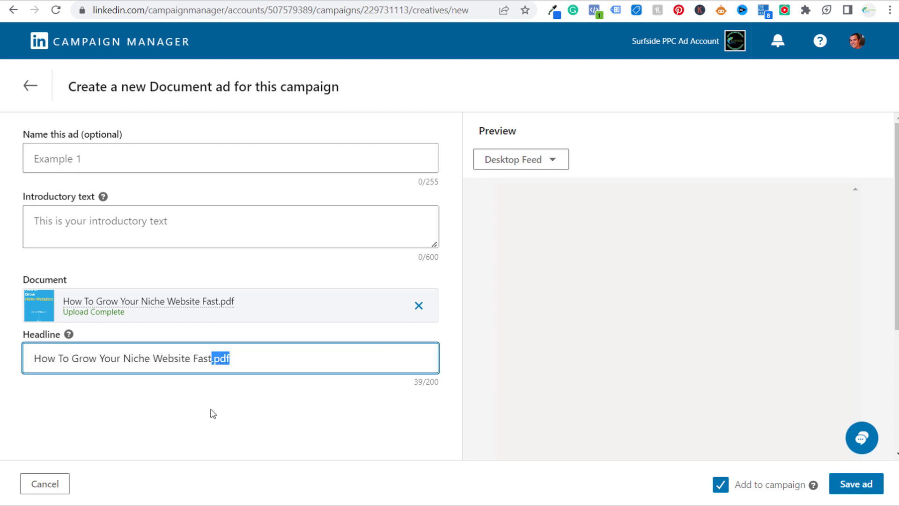
key("BackSpace")
left_click(216, 415)
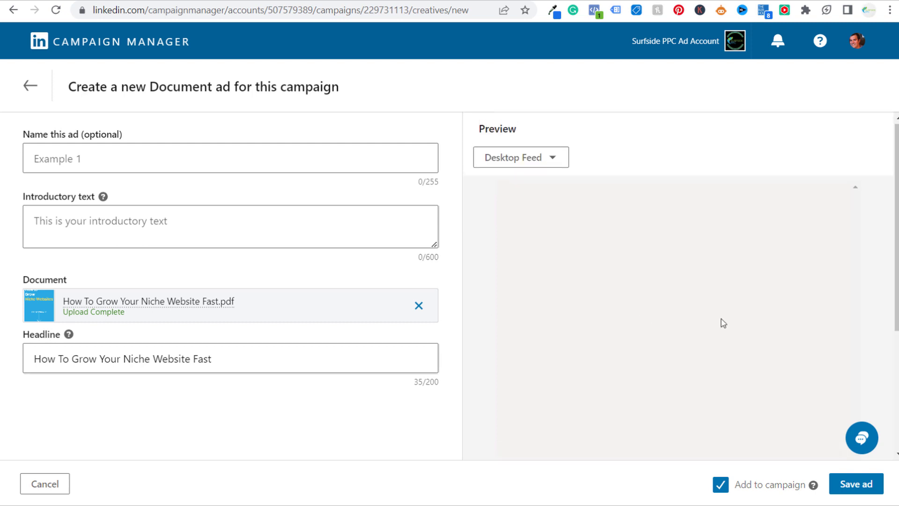
Set the introductory text to "Struggling with website traffic? Download our guide to grow your niche website fast!" and save the ad to the campaign.
left_click(552, 155)
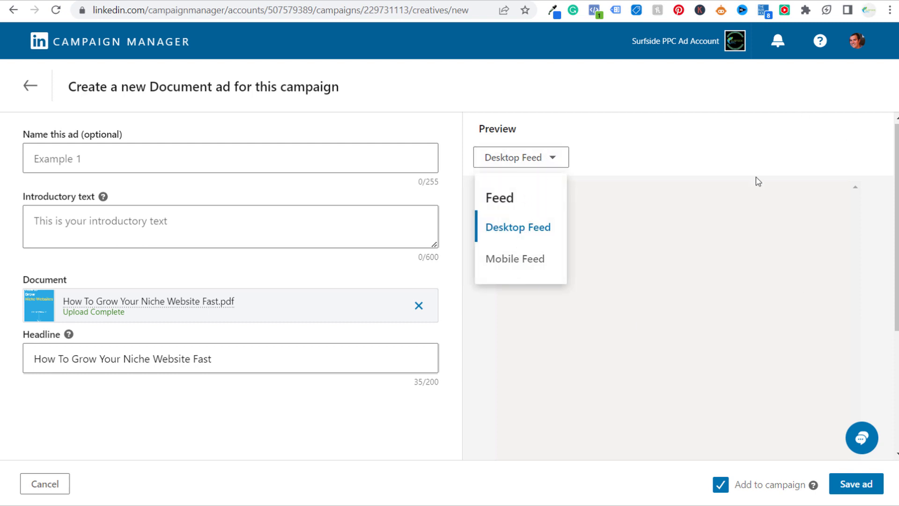
left_click(526, 308)
left_click(206, 226)
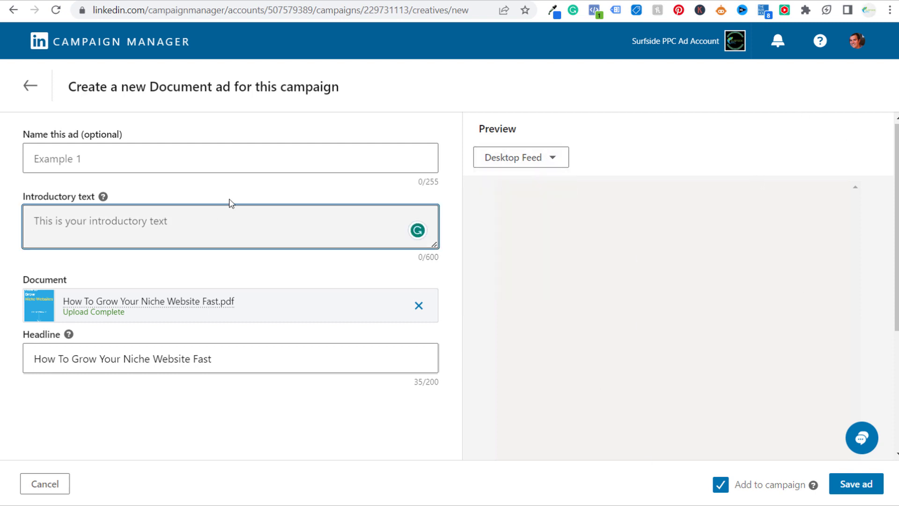
type("Str")
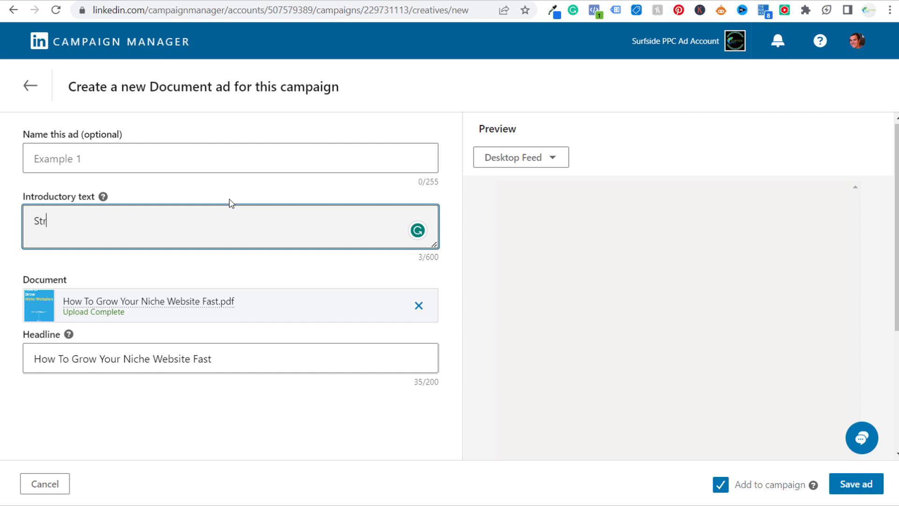
type("uggling with ")
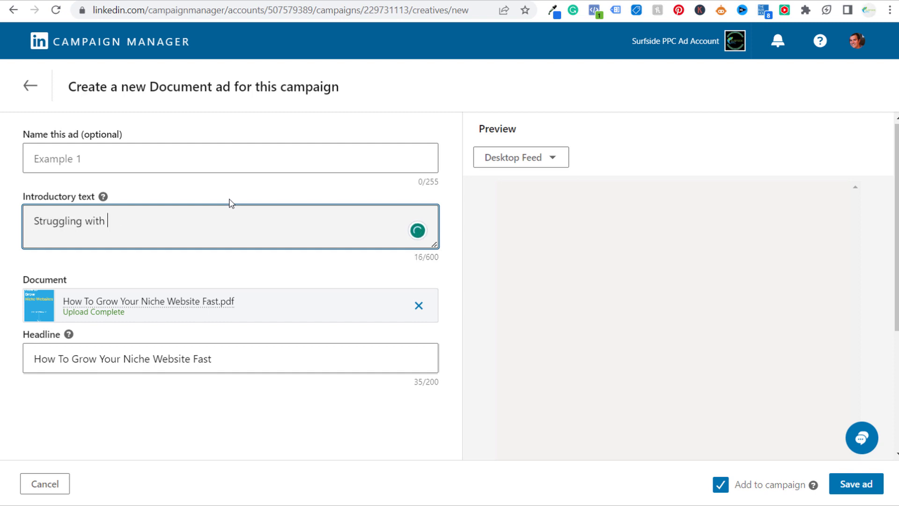
type("website traffic")
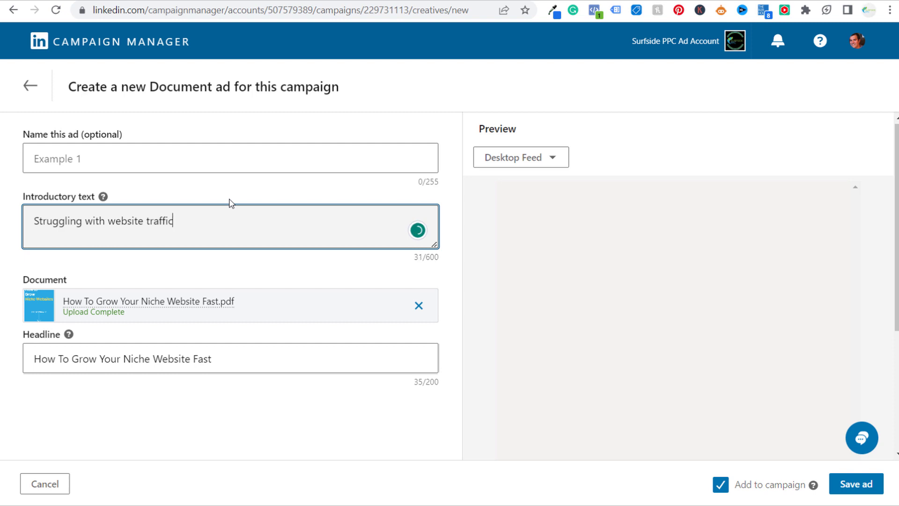
type("? Download ou")
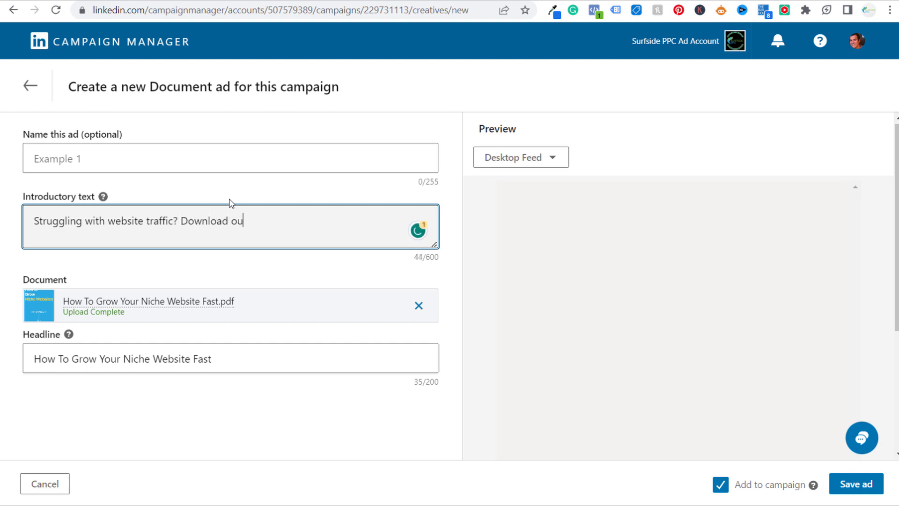
type("r guide to grow your n")
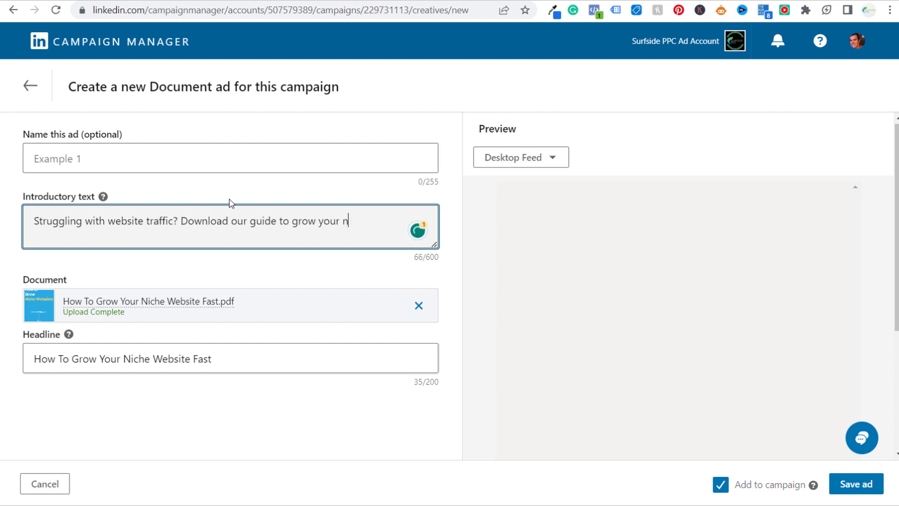
type("iche website fast")
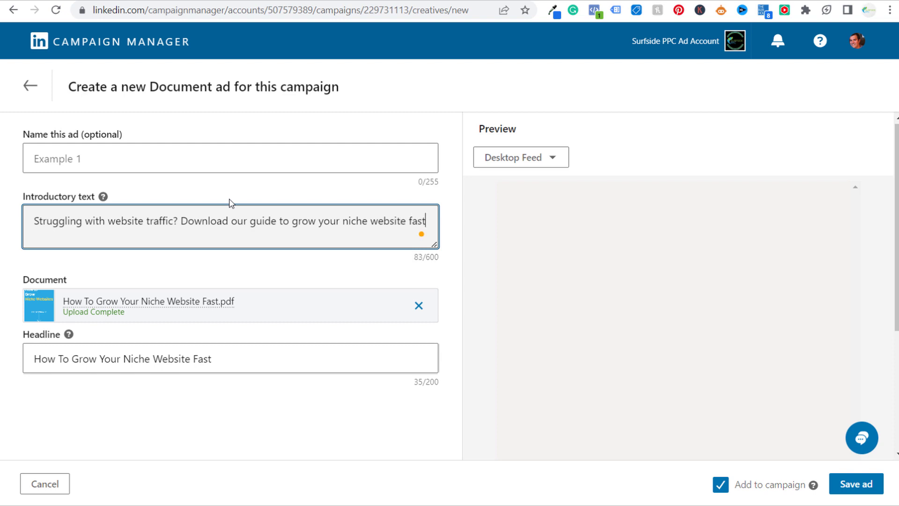
type("!")
left_click(265, 123)
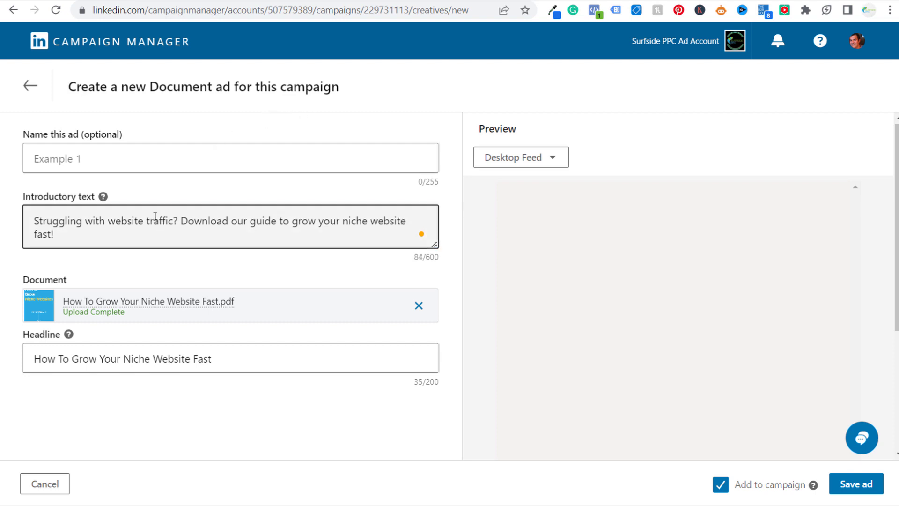
left_click(864, 486)
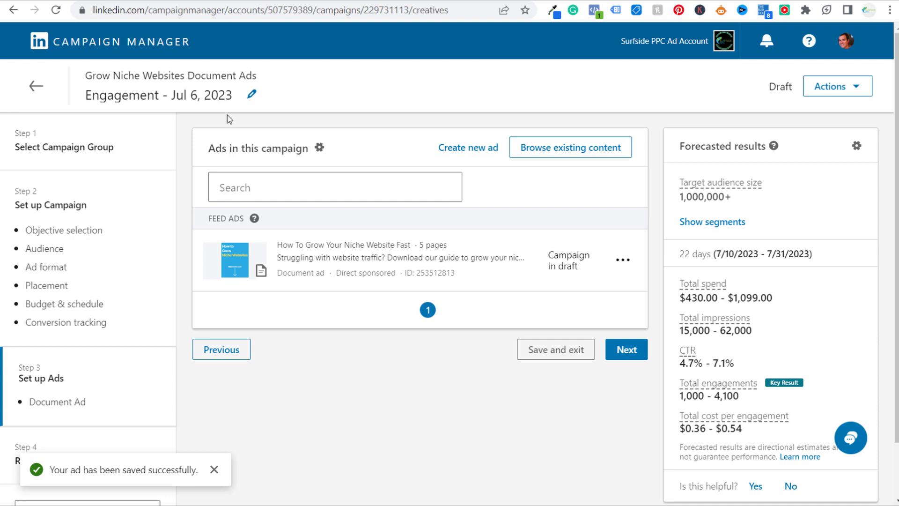
Return to the campaign group's list of campaigns and switch the report columns to Documents.
left_click(33, 88)
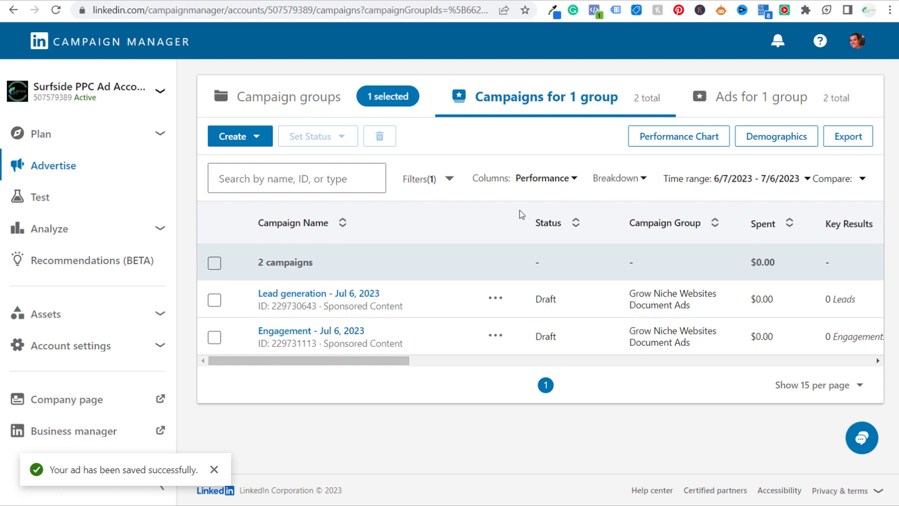
left_click(541, 179)
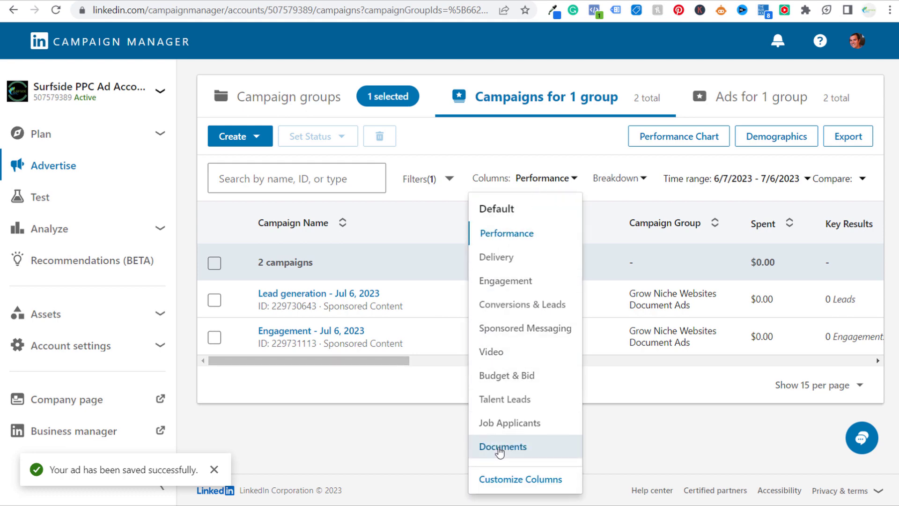
left_click(500, 448)
Review the key results, download click and display percentage columns for the Lead generation and Engagement campaigns.
left_click_drag(346, 362, 395, 390)
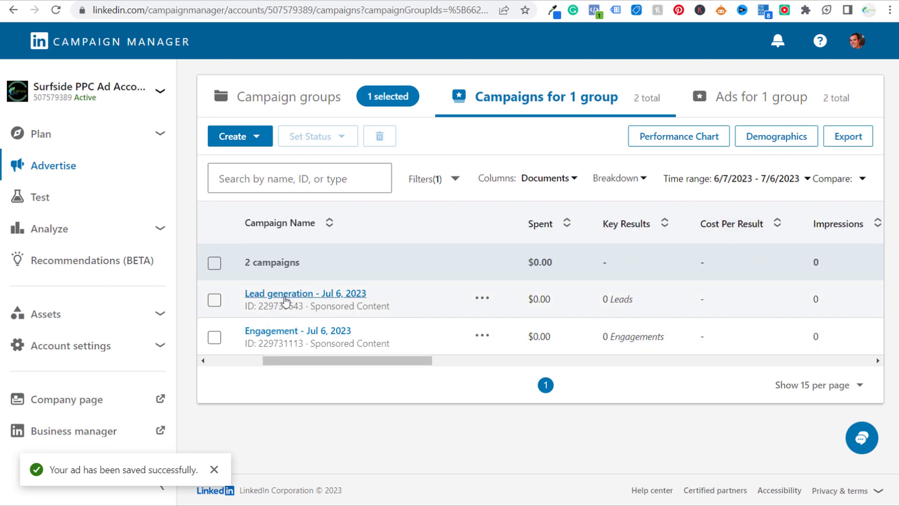
left_click_drag(650, 303, 591, 306)
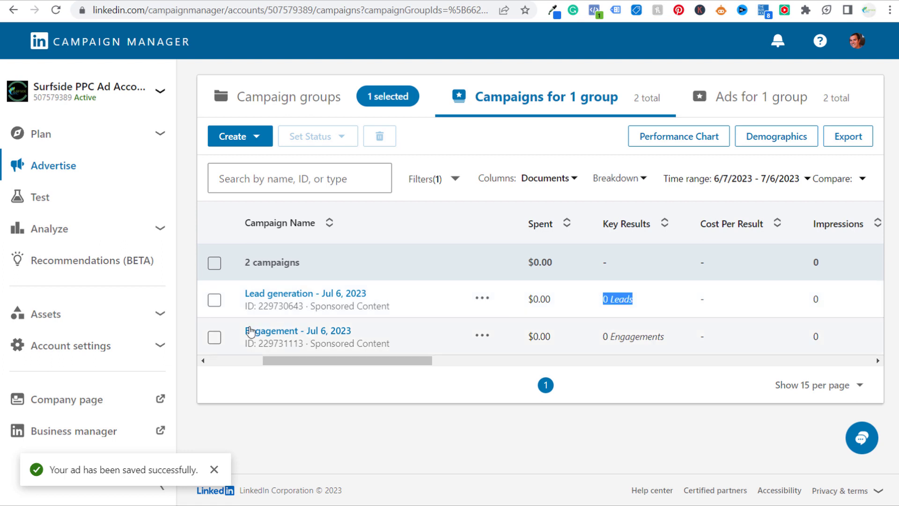
left_click_drag(680, 342, 595, 341)
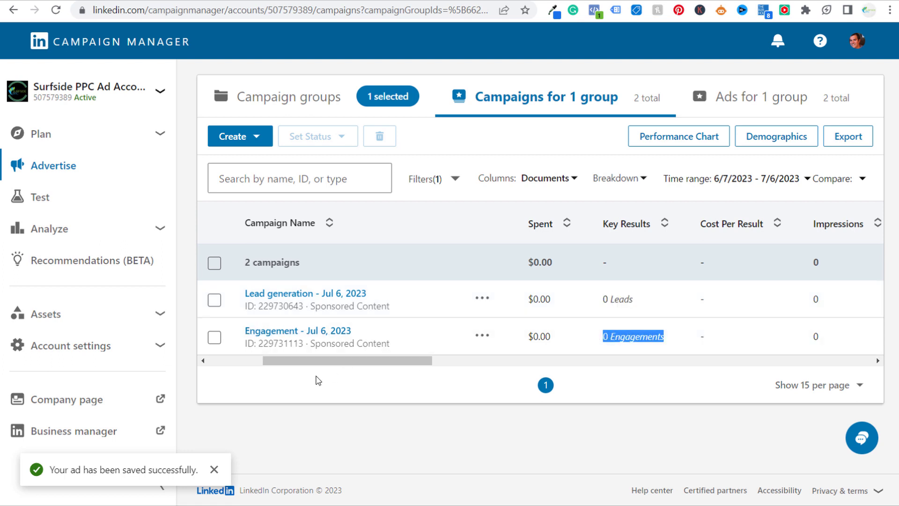
left_click_drag(359, 361, 365, 361)
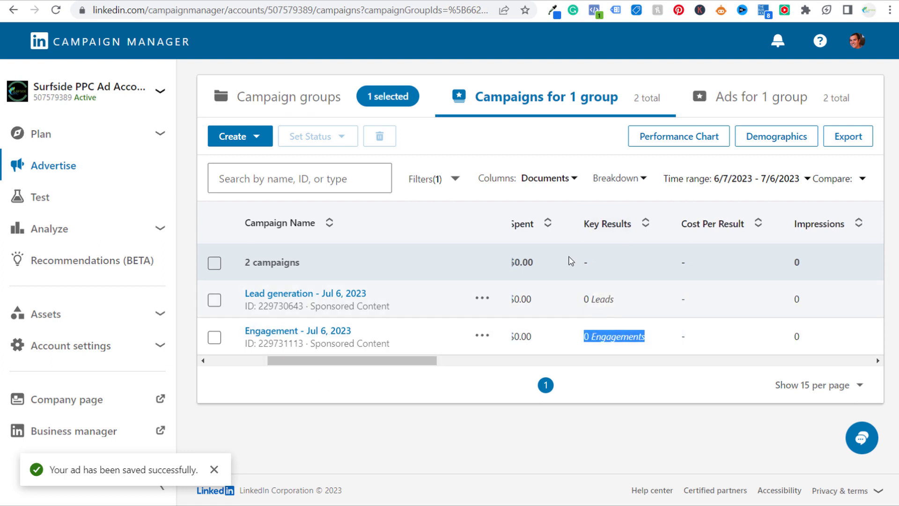
left_click_drag(358, 362, 486, 362)
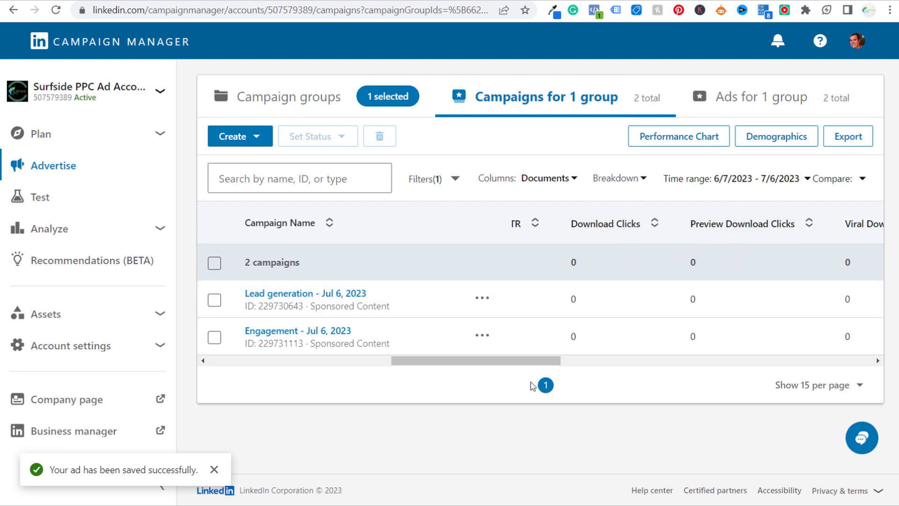
left_click_drag(530, 364, 694, 374)
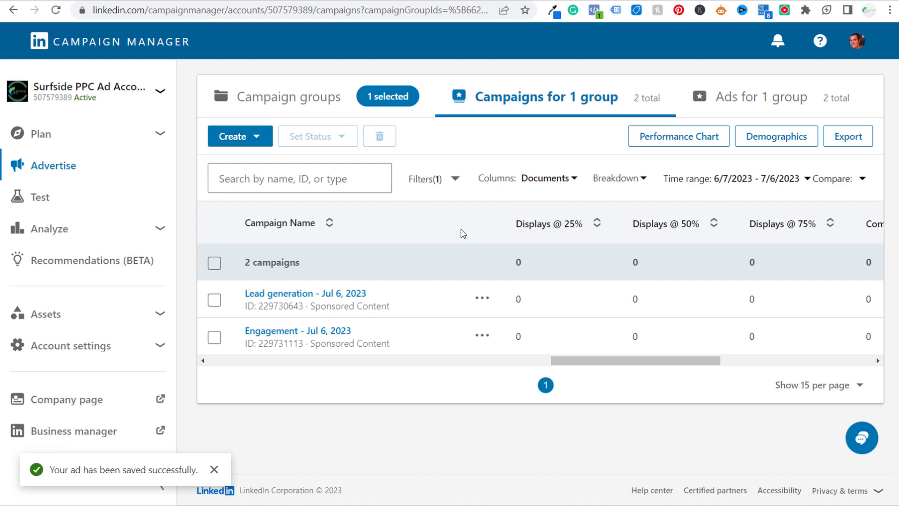
Switch to the LinkedIn document ads guide and read its reporting definitions, including Clicks, CTR and Download Clicks.
key("ctrl+Tab")
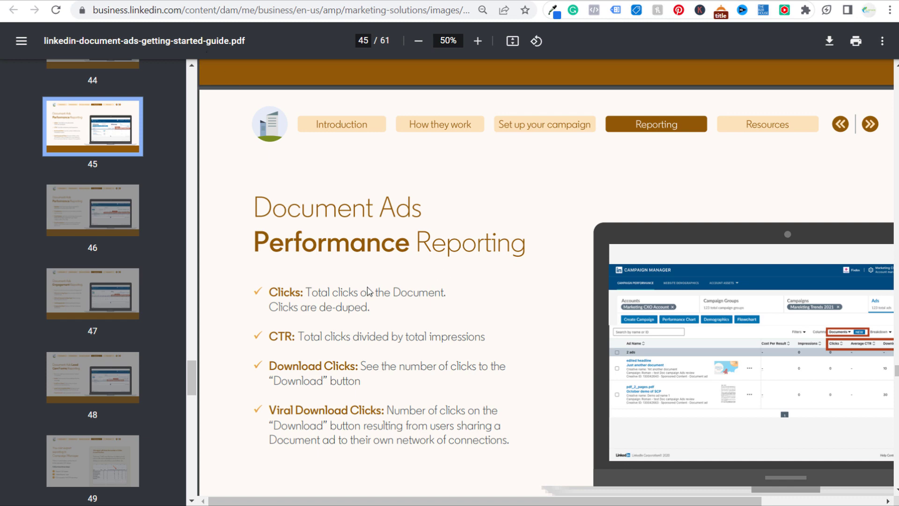
left_click_drag(306, 296, 404, 295)
left_click(405, 295)
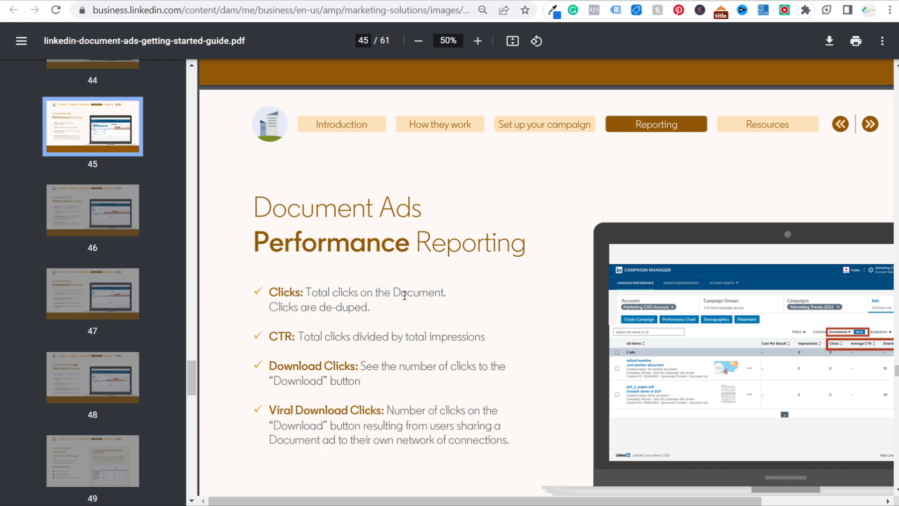
double_click(304, 337)
left_click_drag(347, 342, 448, 341)
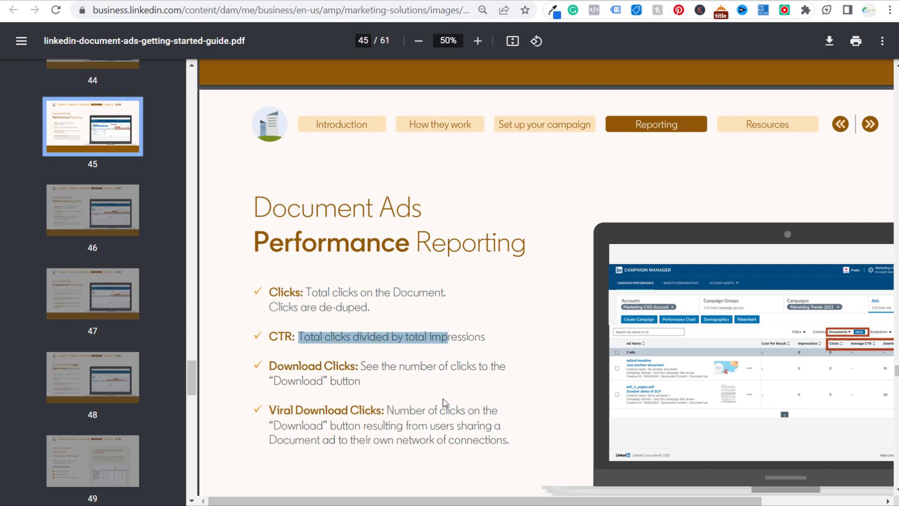
scroll(444, 401, "down", 1)
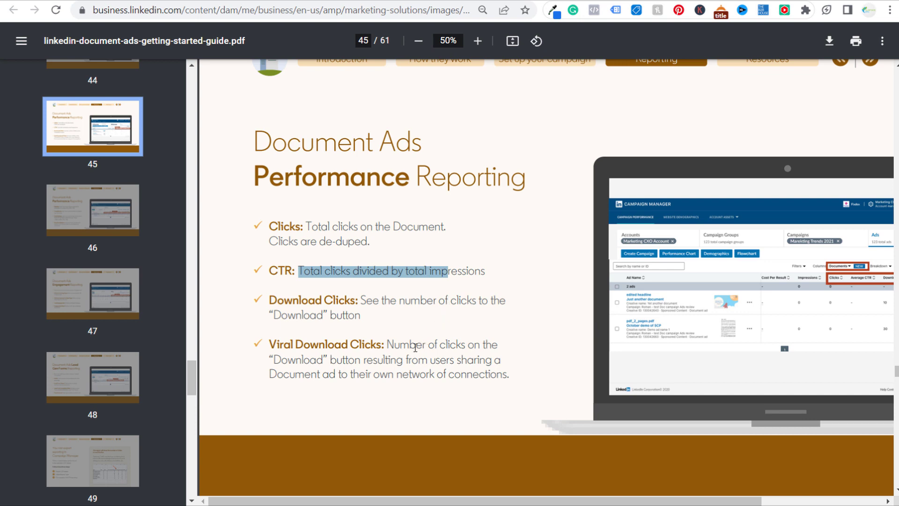
scroll(475, 345, "down", 10)
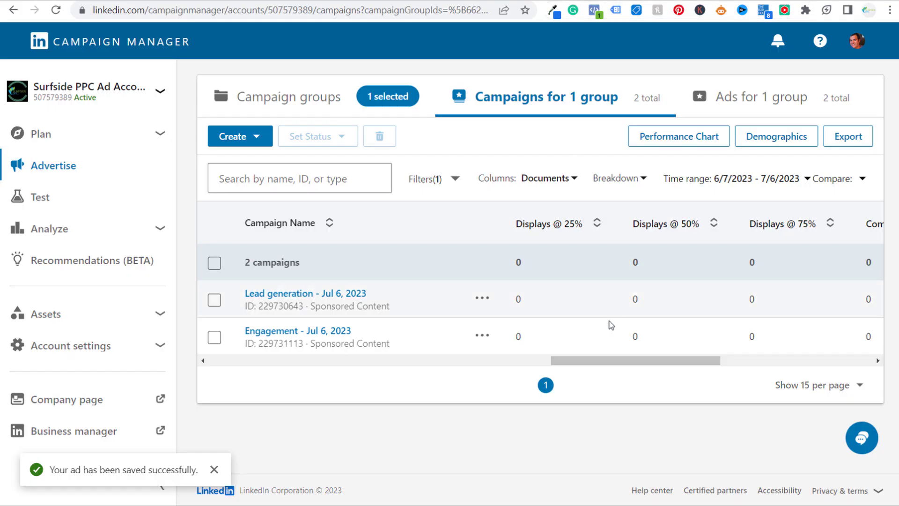
Return to Campaign Manager, examine the completions and viral display columns, and look over the Documents metrics for the group's ads.
left_click_drag(633, 364, 715, 368)
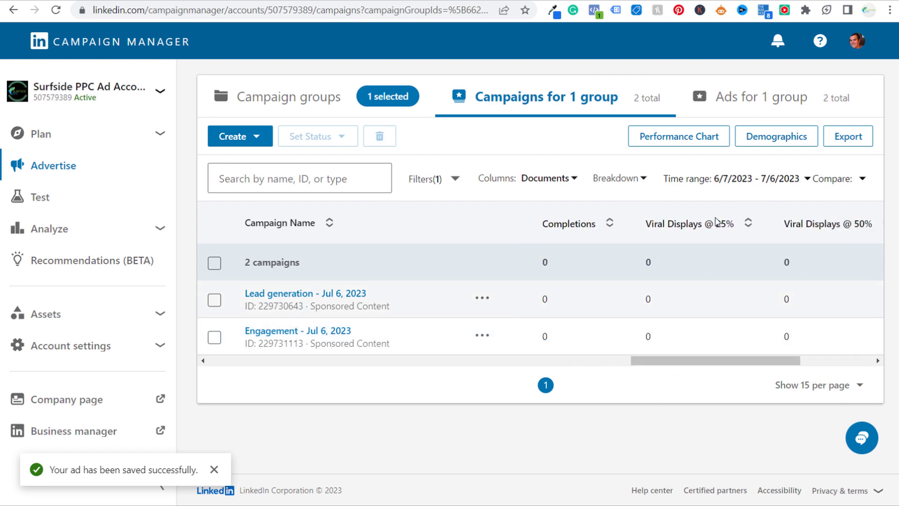
left_click(739, 92)
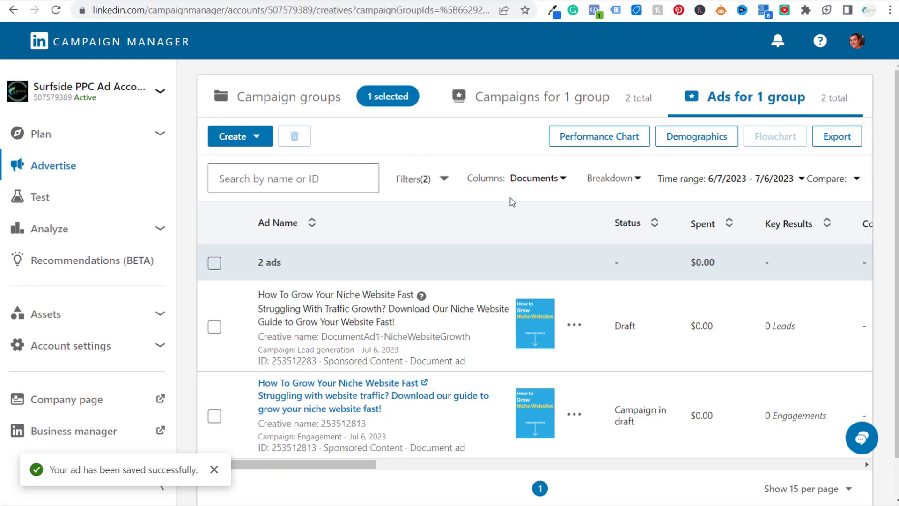
left_click_drag(364, 466, 424, 474)
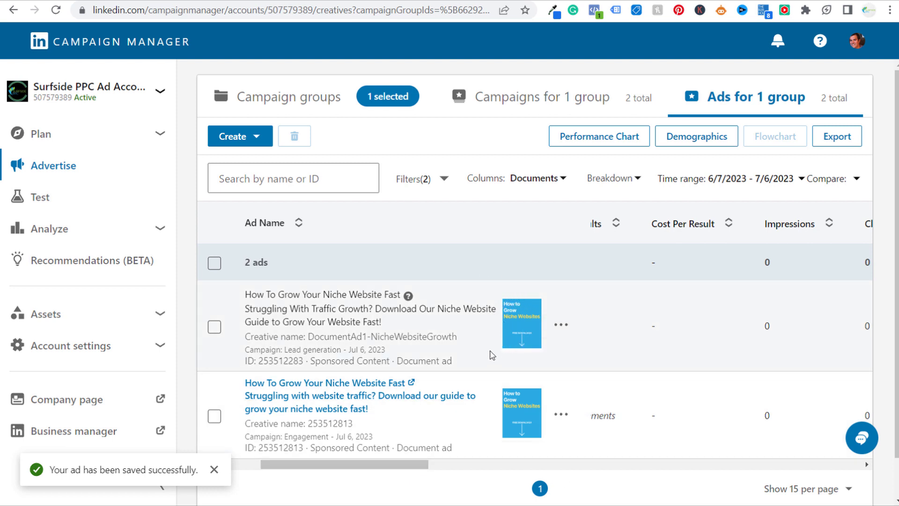
Page through the document in the sponsored Intro Text 1 feed post, and close the post.
left_click(536, 311)
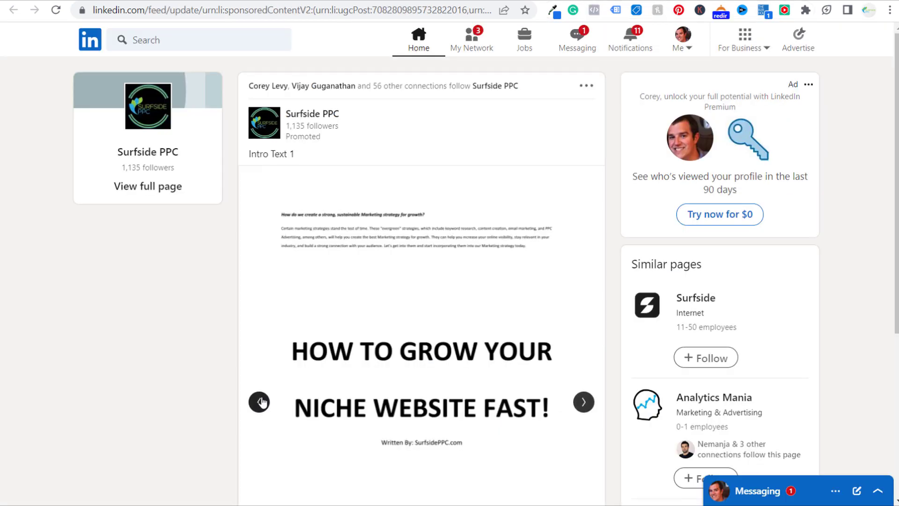
left_click(584, 402)
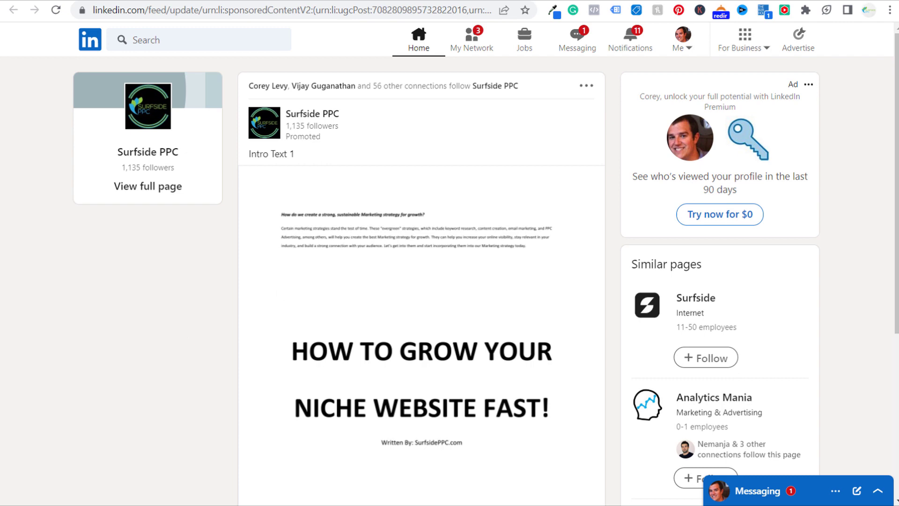
key("ctrl+w")
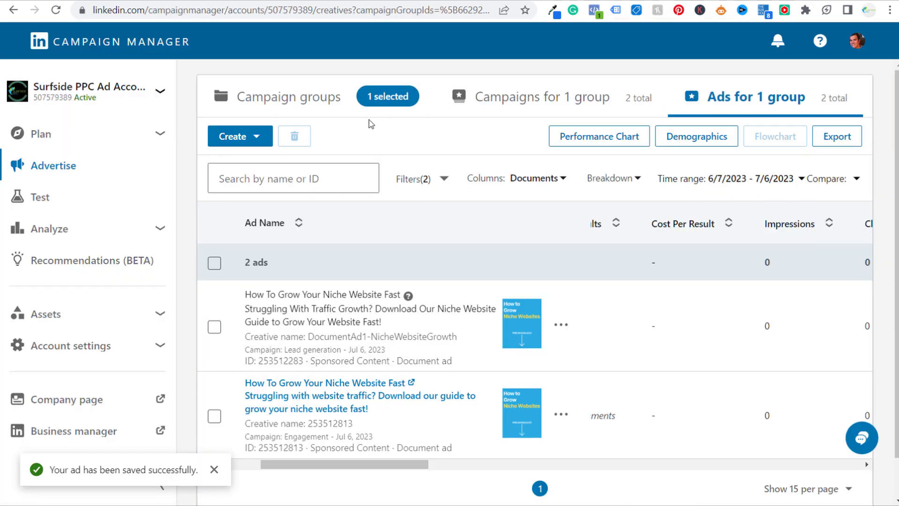
Go back to the campaign groups and open the Grow Niche Websites Document Ads group.
left_click(330, 102)
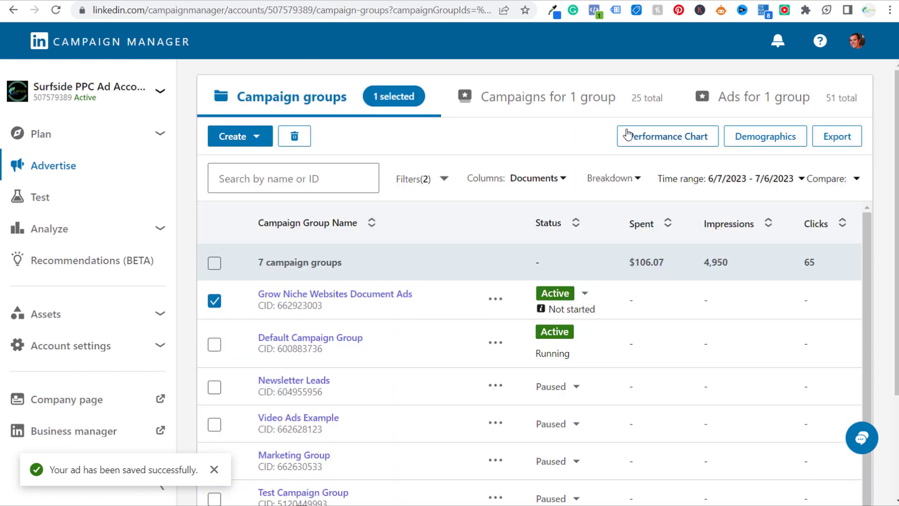
left_click(355, 297)
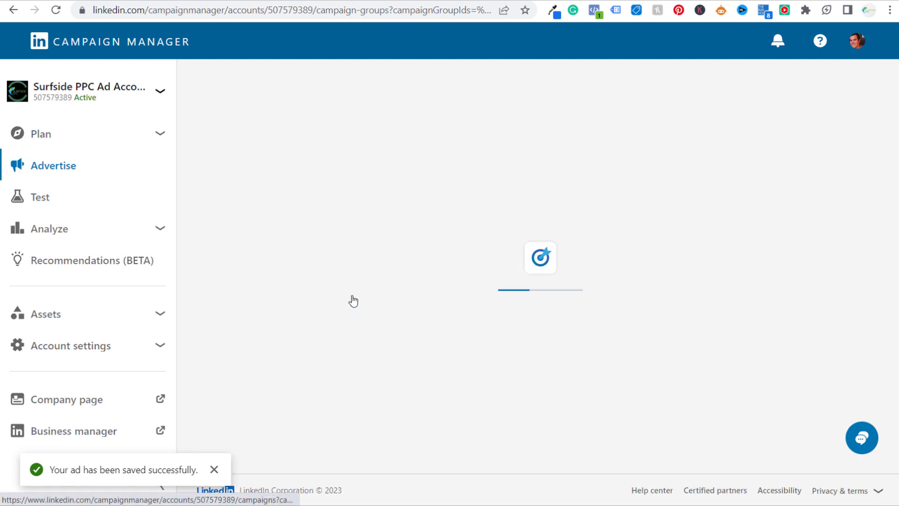